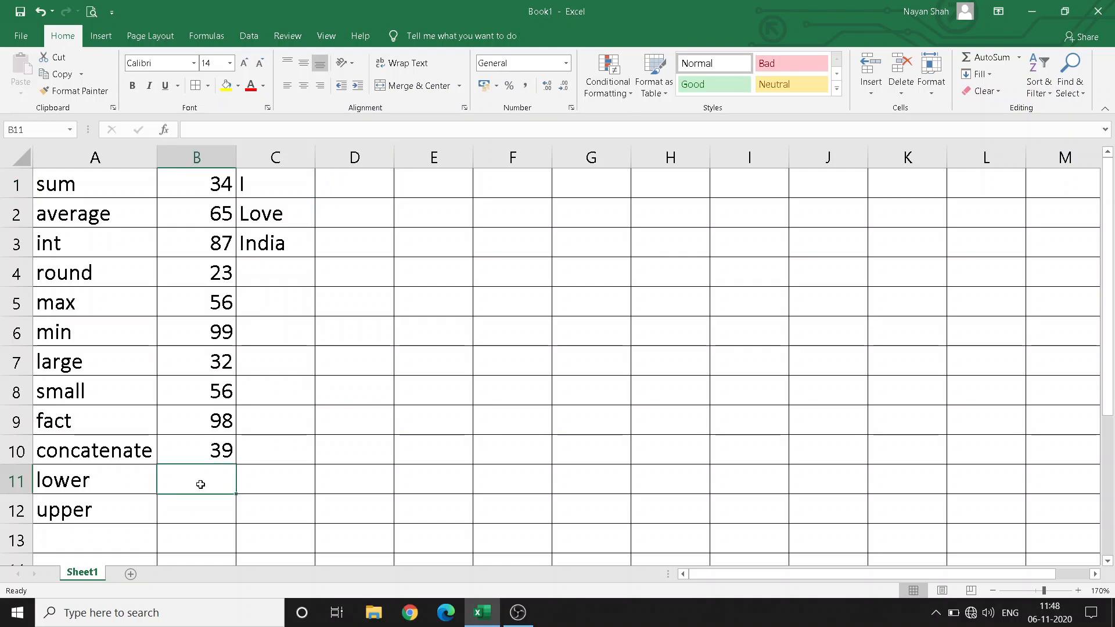
# Total B1:B10 with AutoSum in B11 and with a typed =SUM(B1:B10) in D1, both showing 589
pyautogui.click(974, 58)
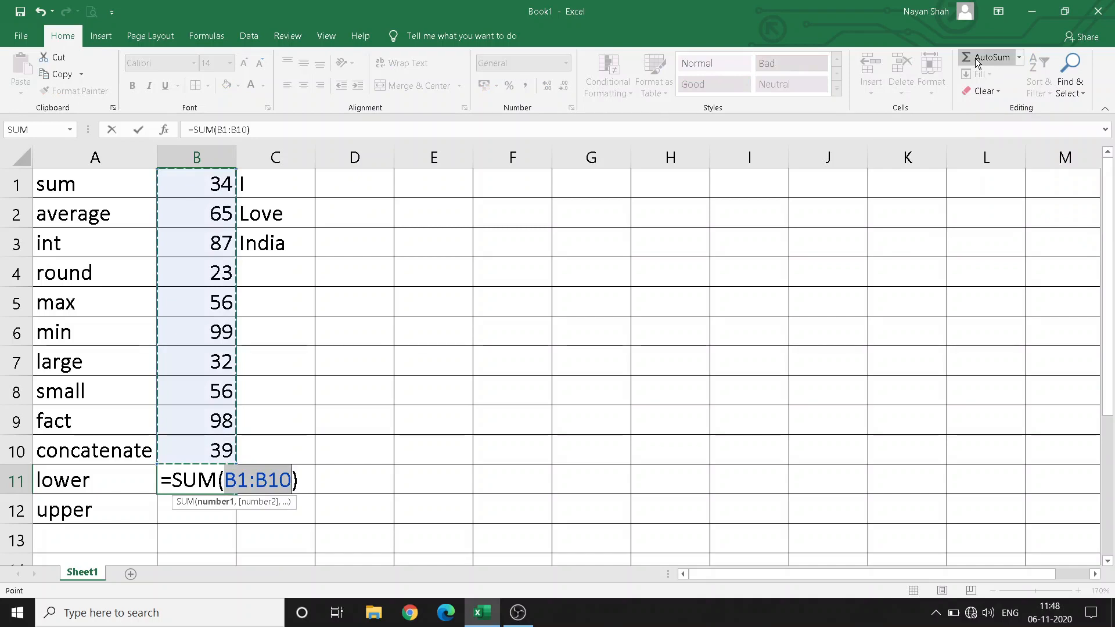
pyautogui.press('Return')
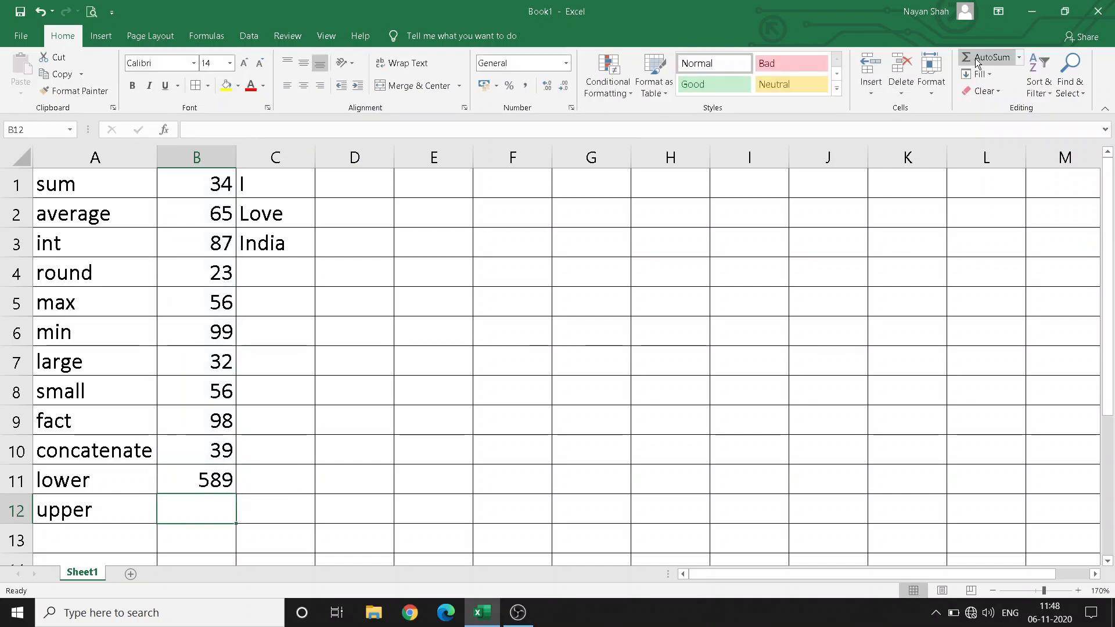
pyautogui.click(370, 188)
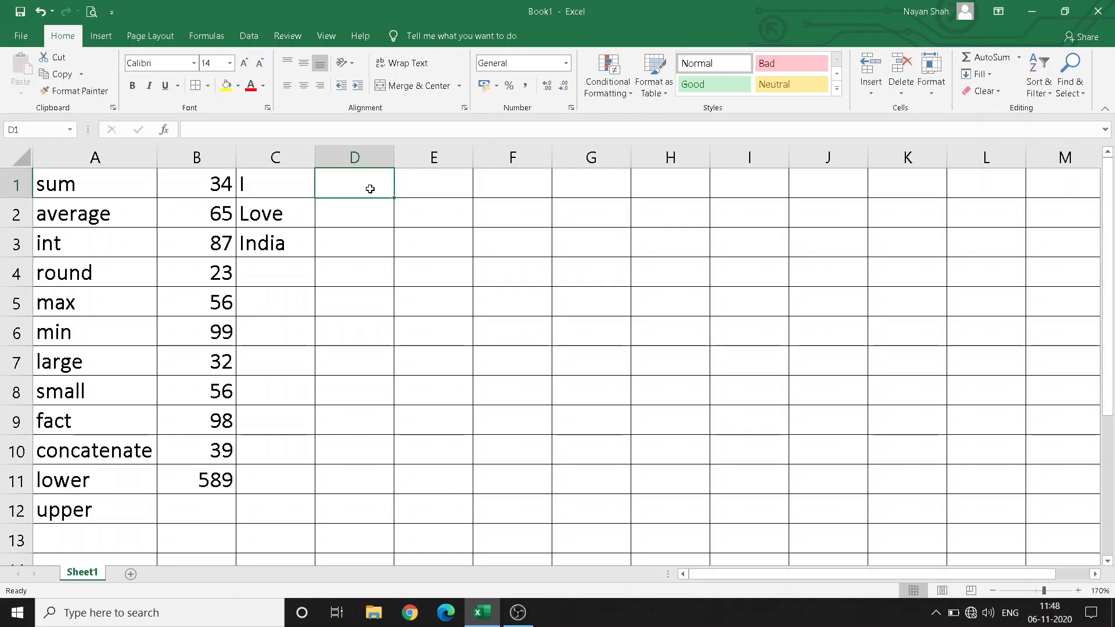
pyautogui.write('=sum')
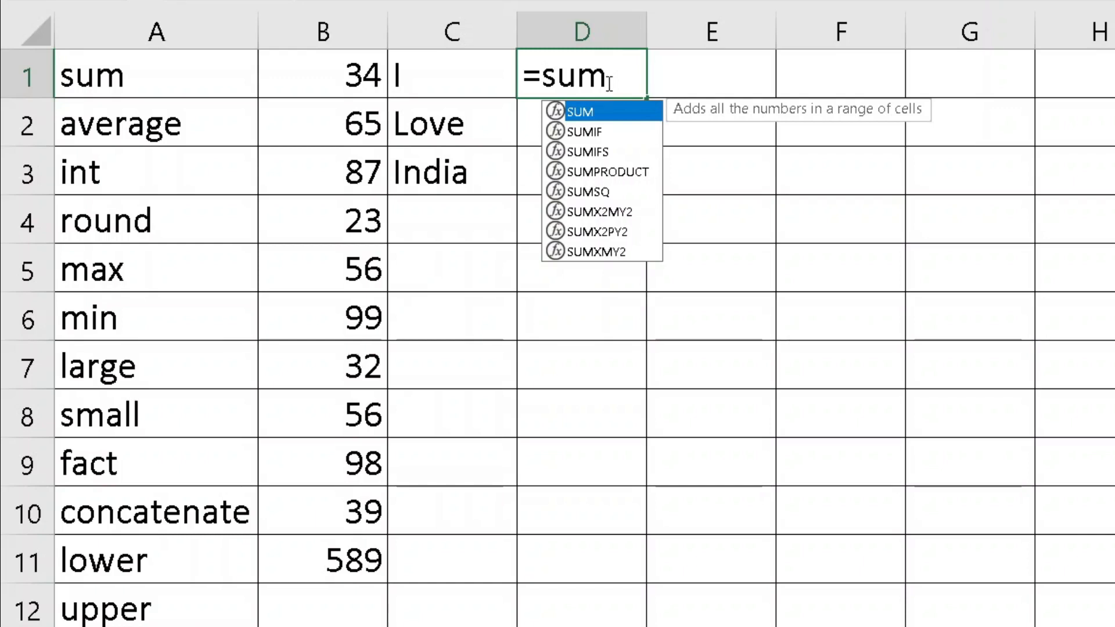
pyautogui.write('(')
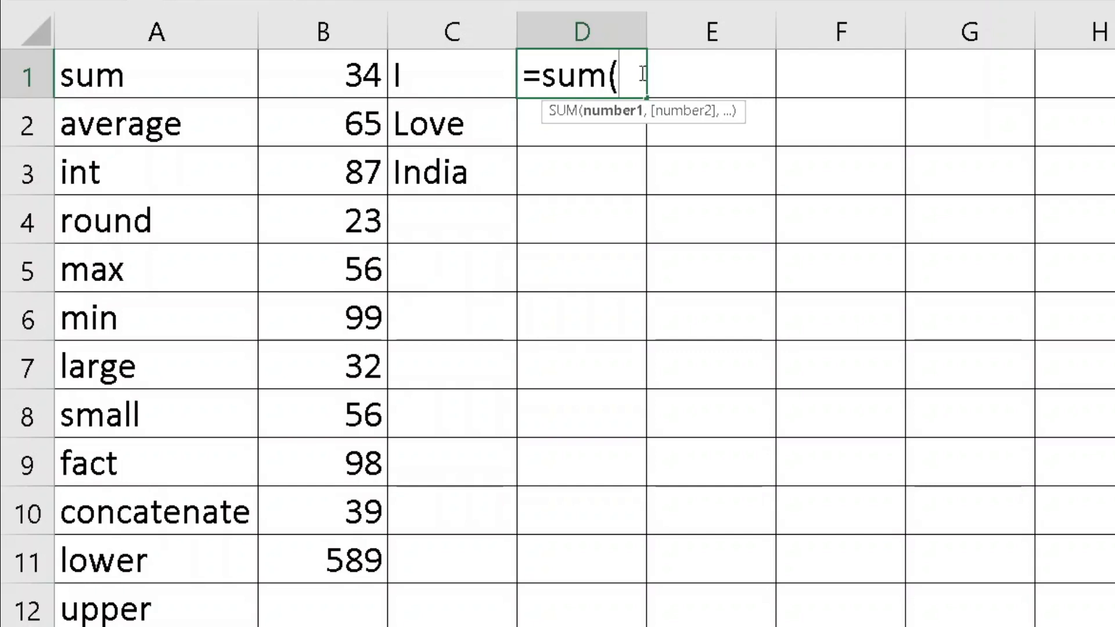
pyautogui.moveTo(334, 74); pyautogui.dragTo(325, 573)
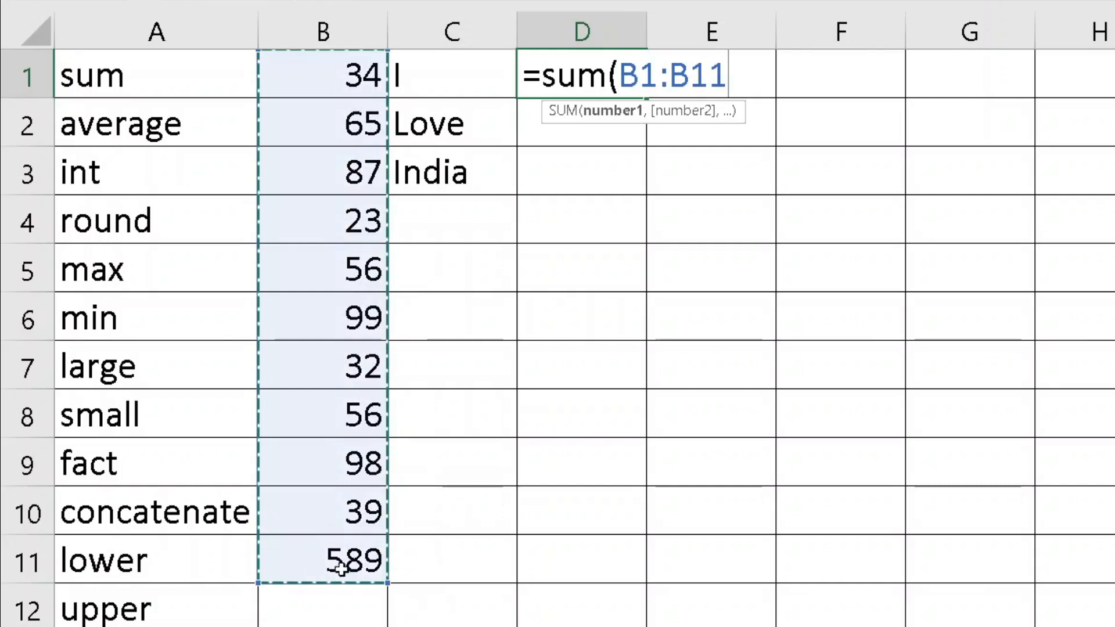
pyautogui.moveTo(341, 89); pyautogui.dragTo(294, 500)
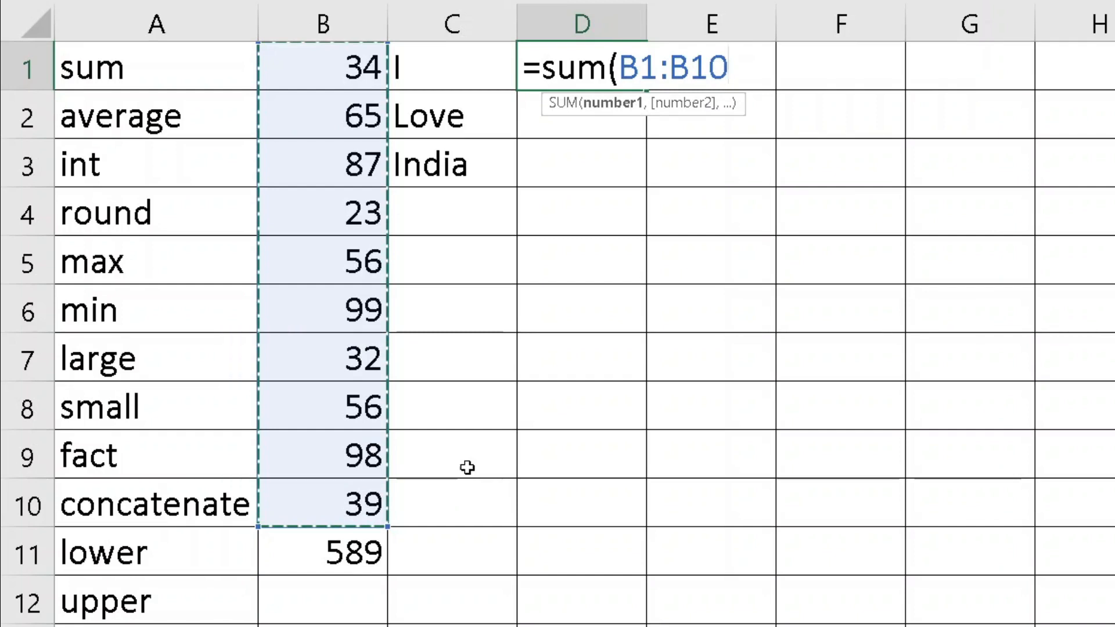
pyautogui.press('Return')
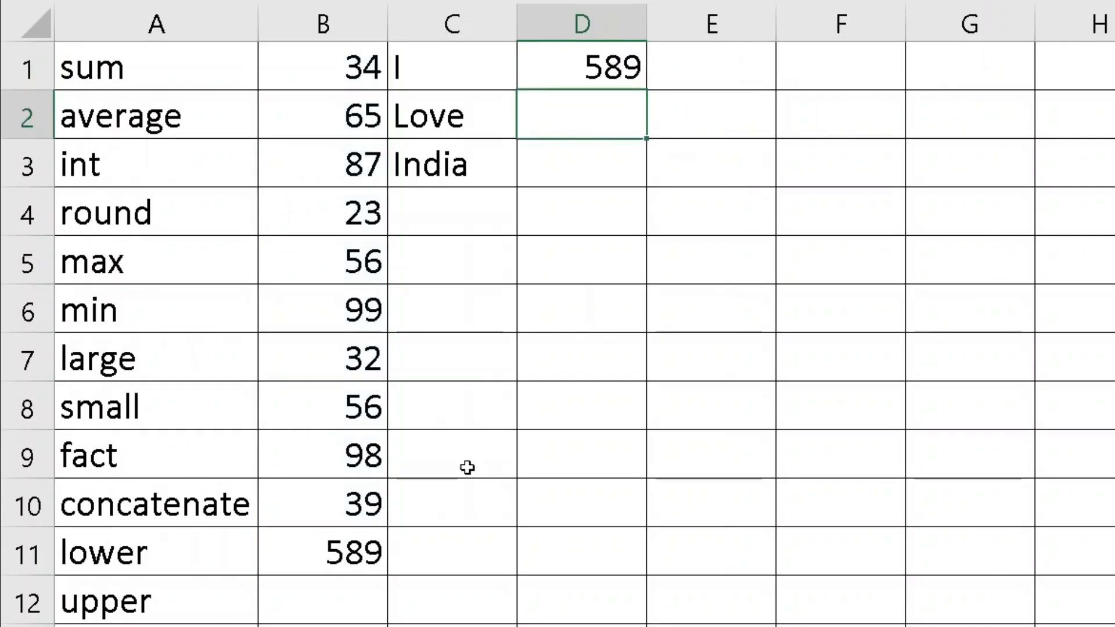
# Change the value in B4 to 21
pyautogui.press('Up')
pyautogui.press('Left')
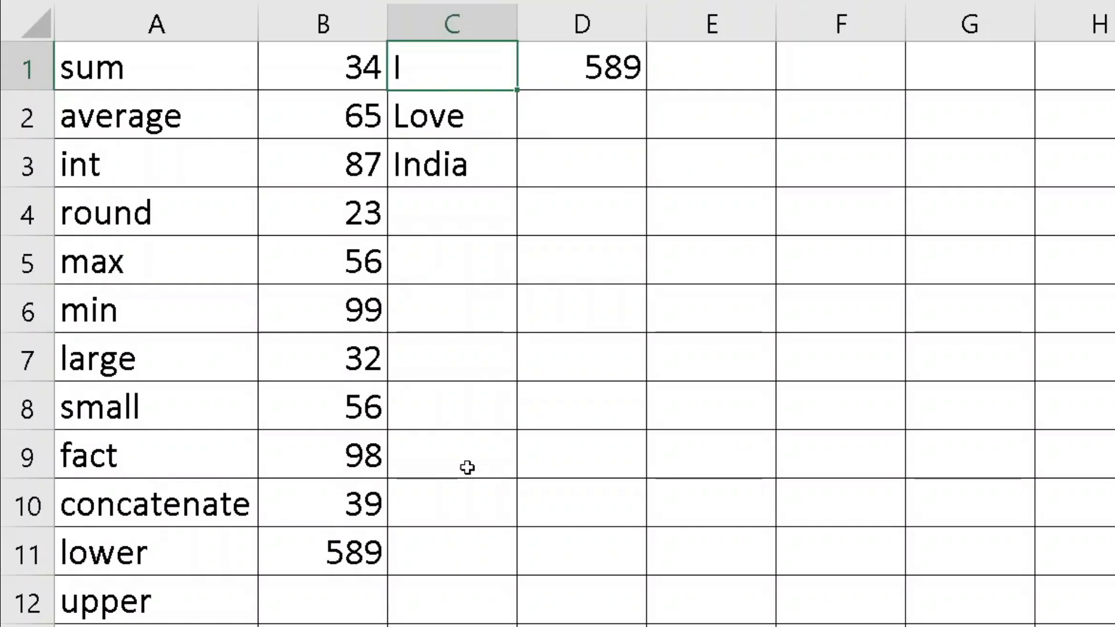
pyautogui.press('Left')
pyautogui.press('Down')
pyautogui.press('Down')
pyautogui.press('Down')
pyautogui.press('Down')
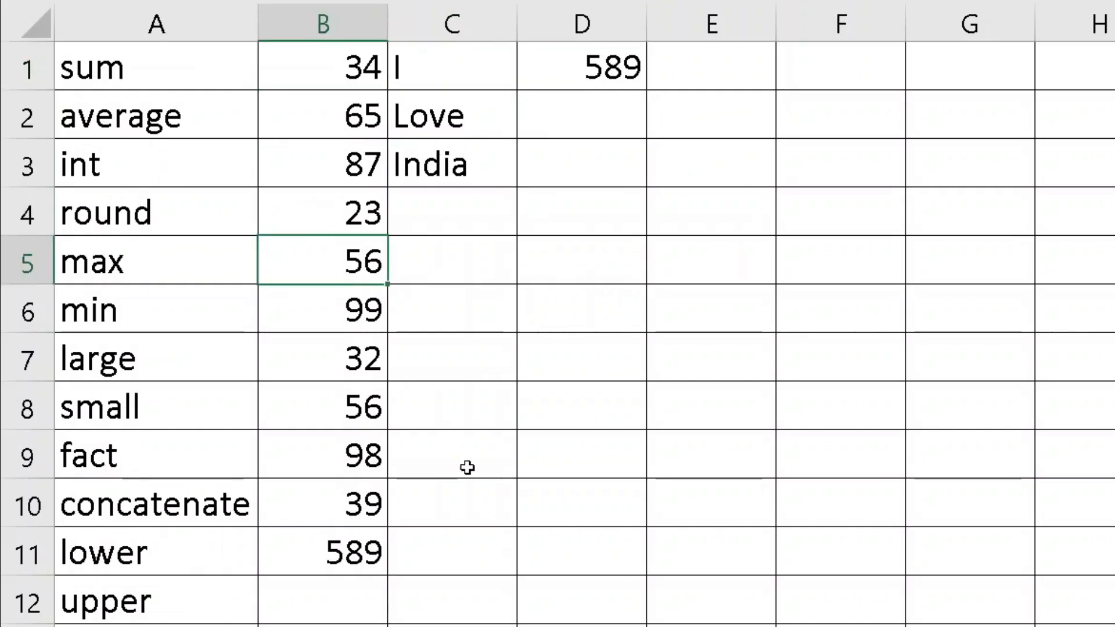
pyautogui.press('Up')
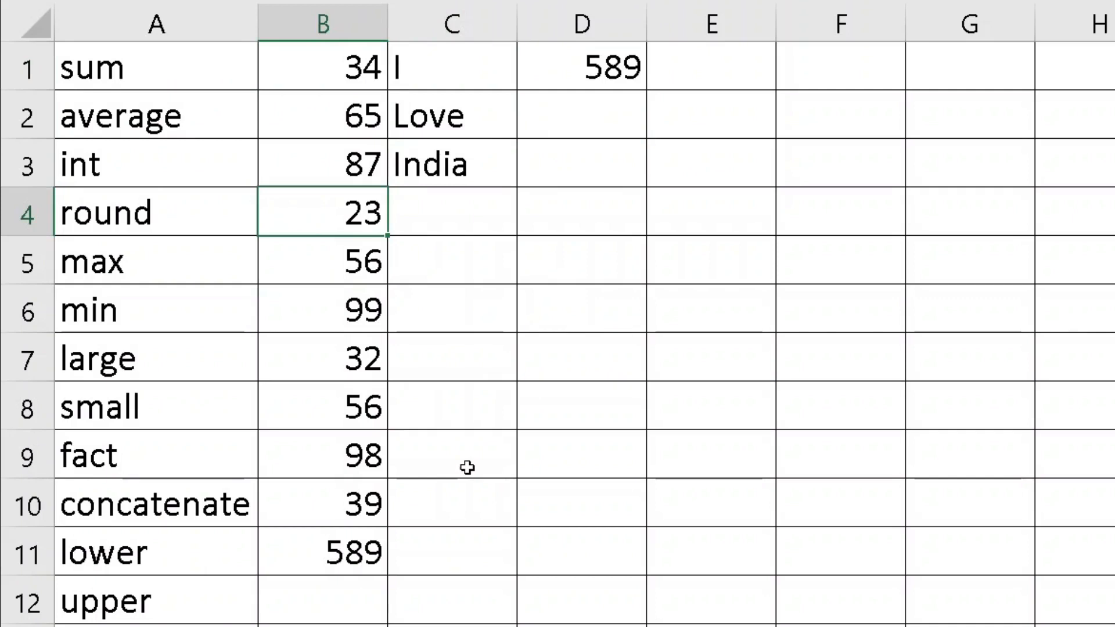
pyautogui.write('21')
pyautogui.press('Return')
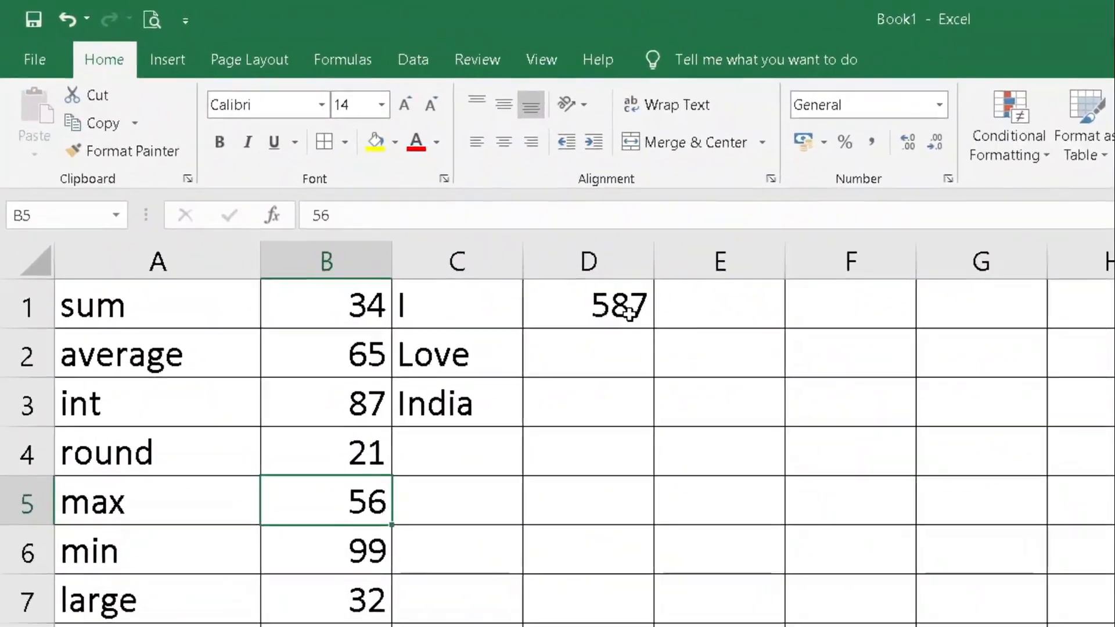
# Edit D1's formula to =SUM(B1:B5) so it totals 263
pyautogui.click(530, 259)
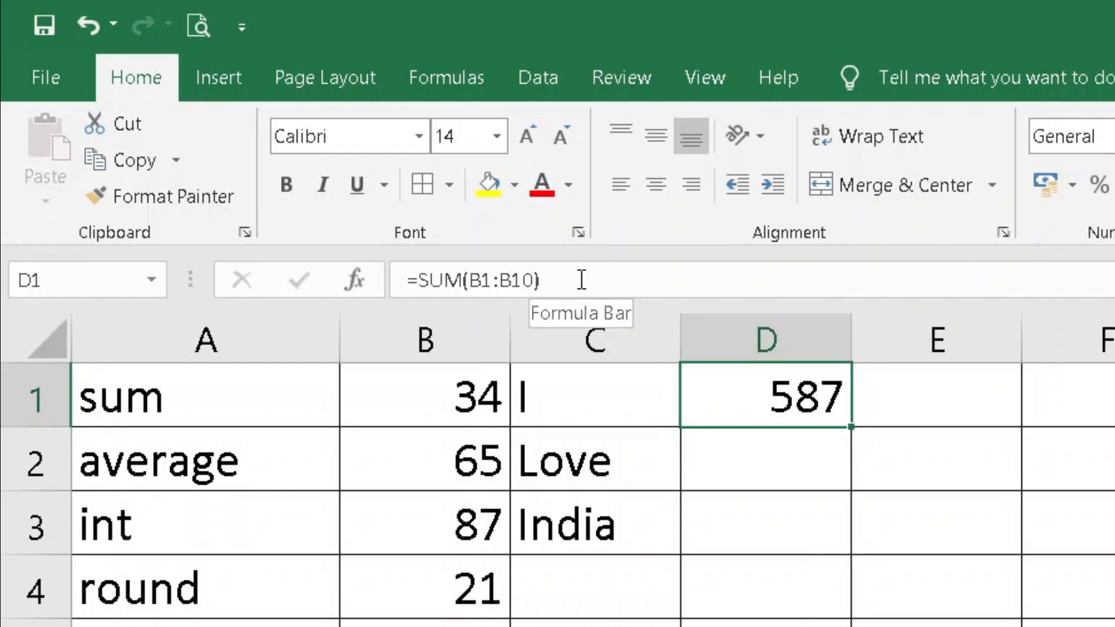
pyautogui.click(530, 278)
pyautogui.press('Right')
pyautogui.press('BackSpace')
pyautogui.press('BackSpace')
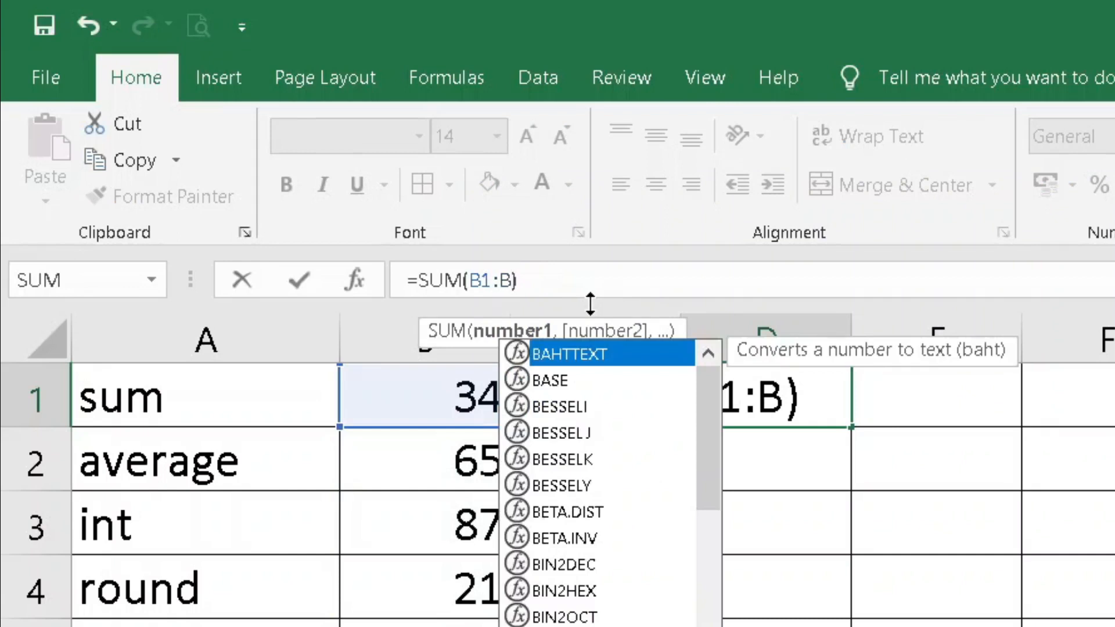
pyautogui.write('5')
pyautogui.press('Return')
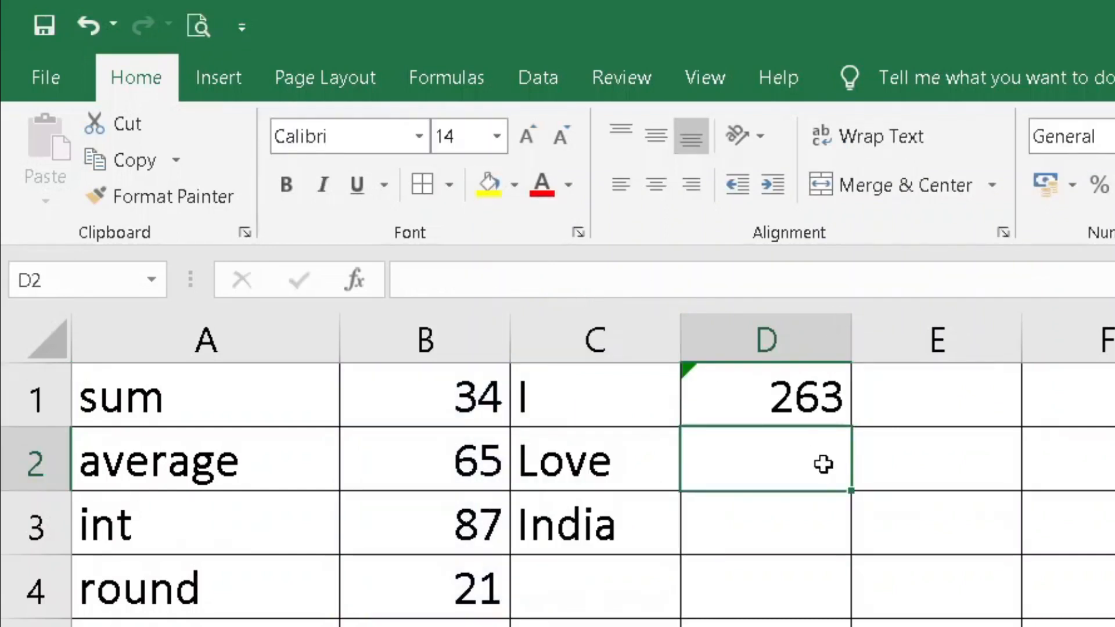
pyautogui.click(811, 409)
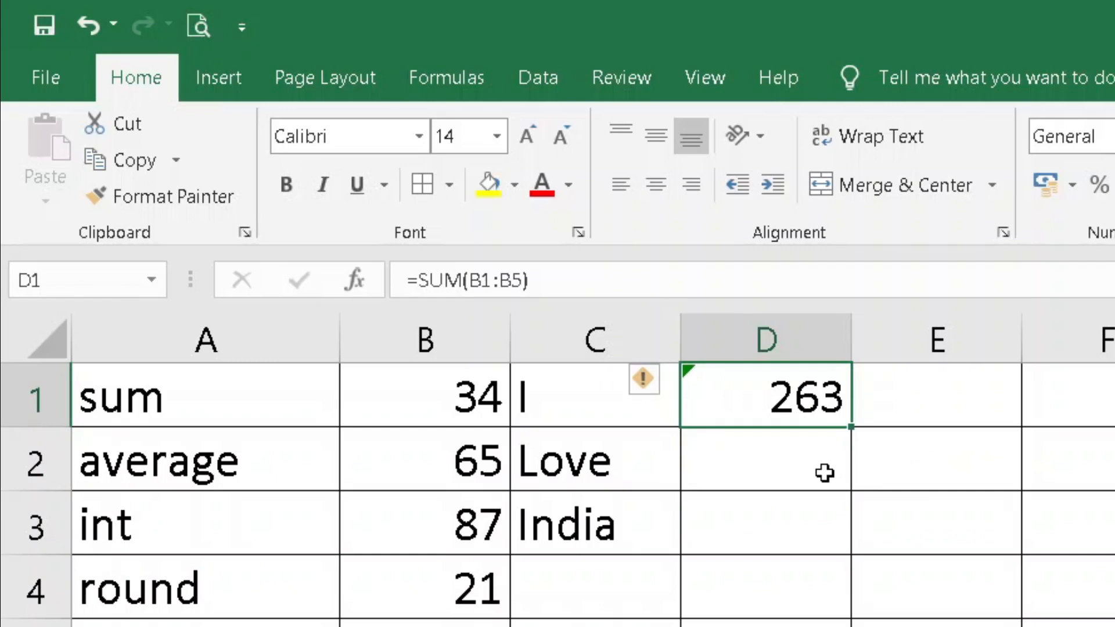
pyautogui.press('F2')
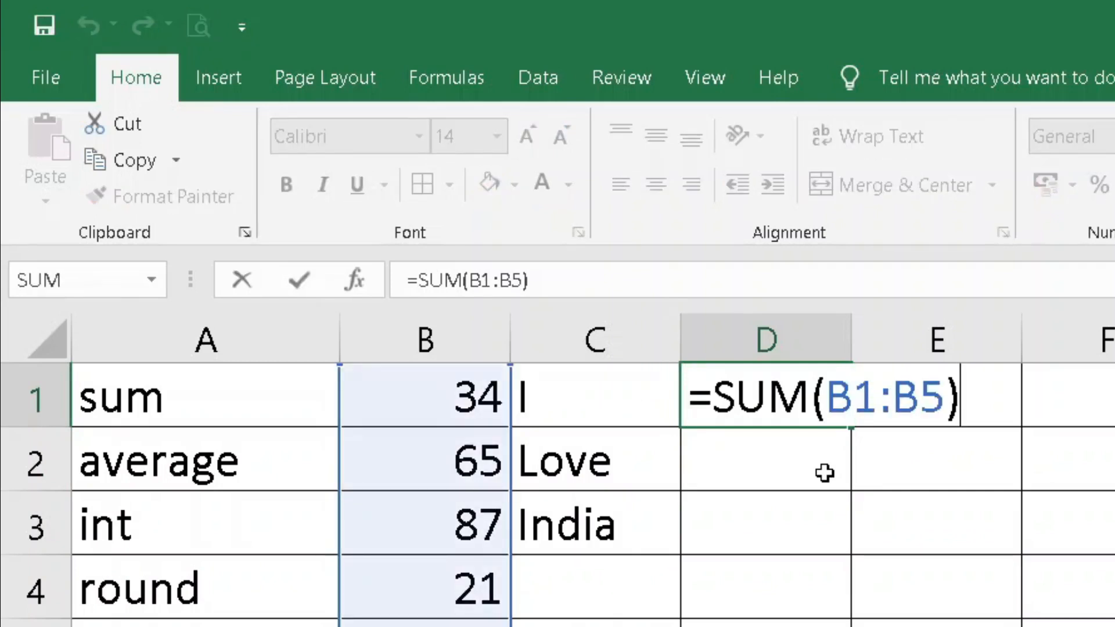
pyautogui.press('Left')
pyautogui.press('Left')
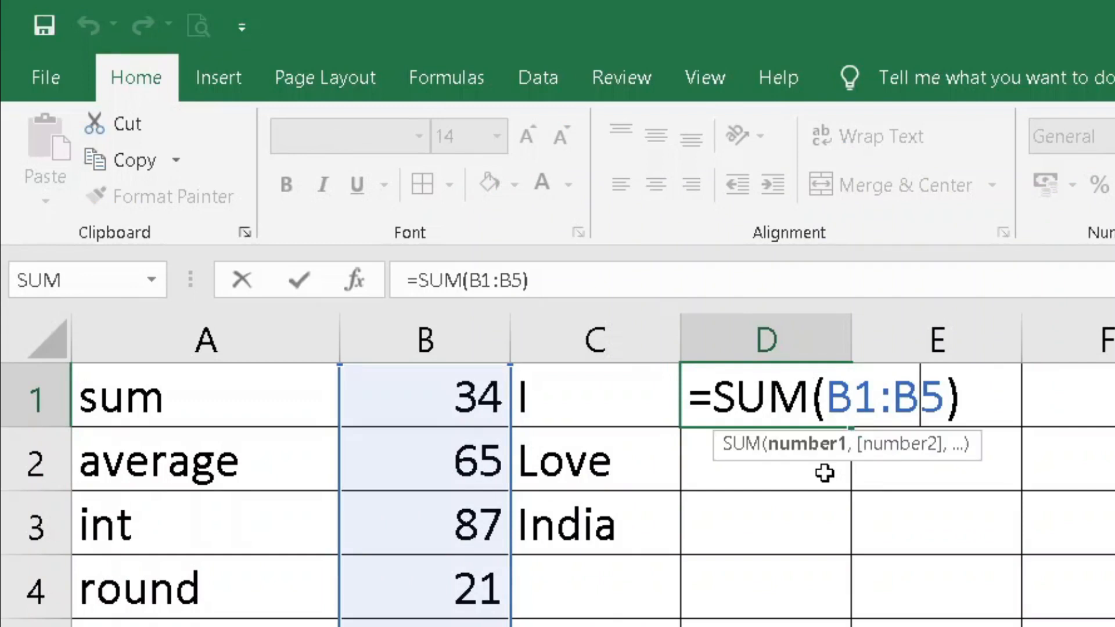
pyautogui.press('Return')
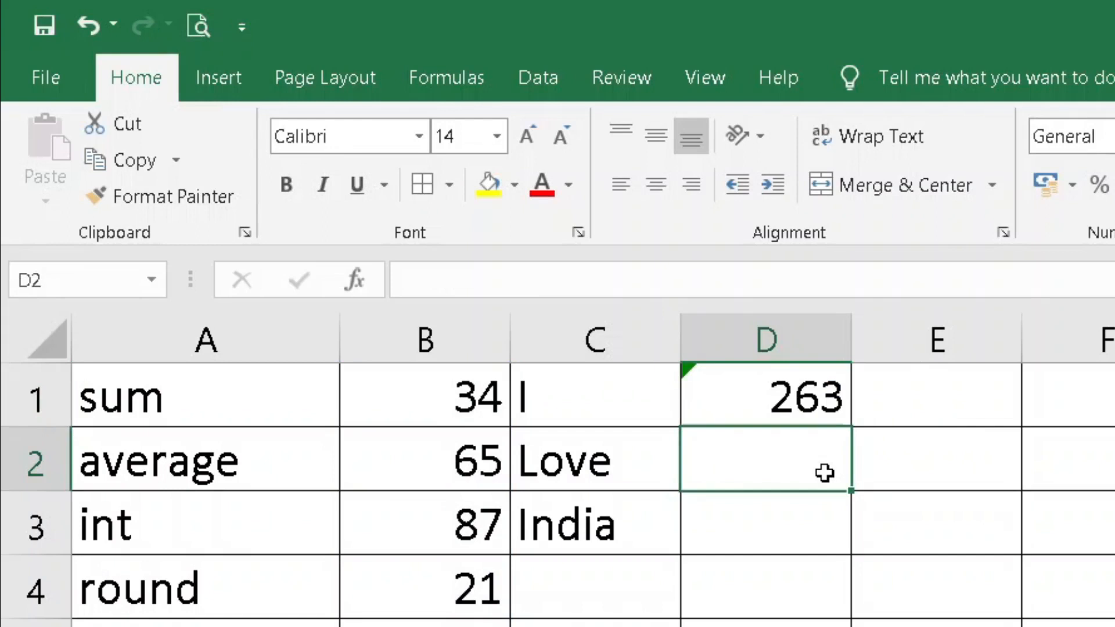
pyautogui.doubleClick(755, 401)
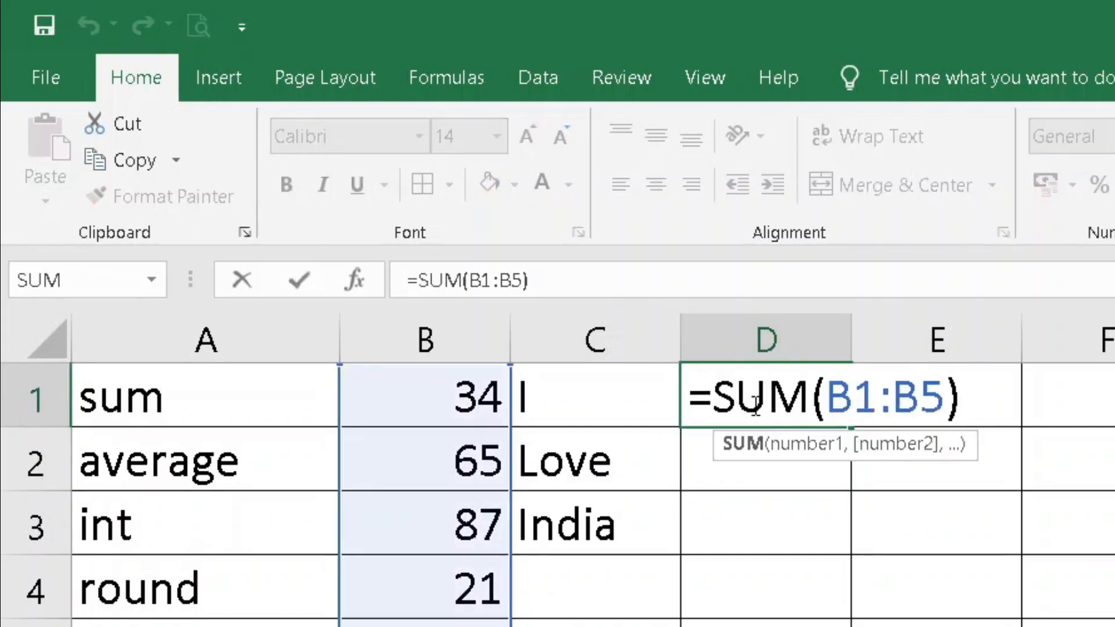
pyautogui.hotkey('ctrl', 'Return')
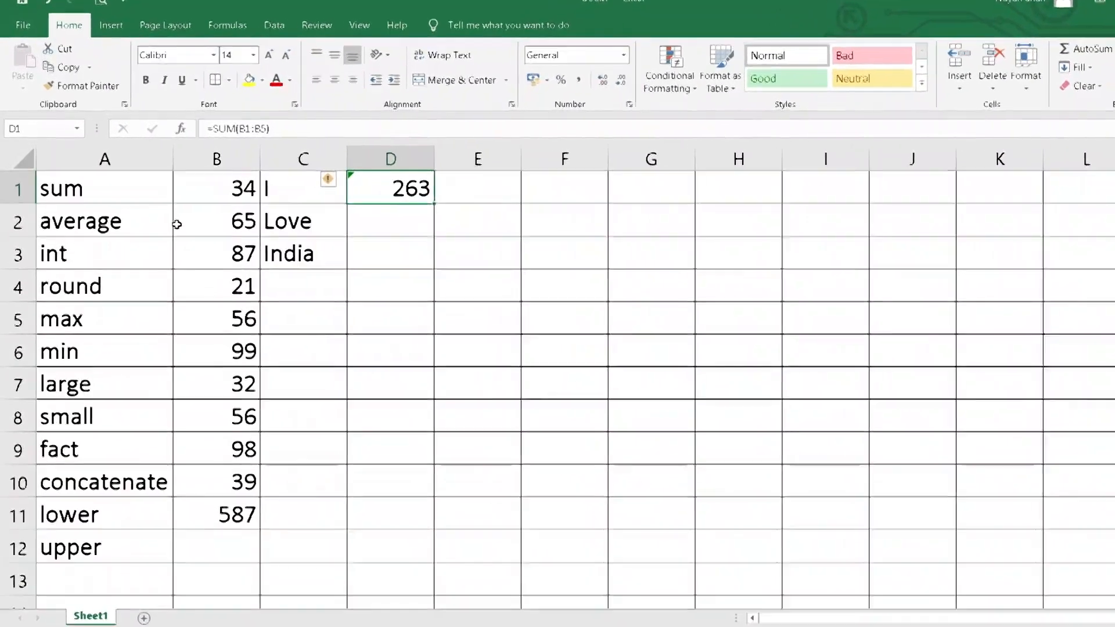
# Widen column E and enter =AVERAGE(B1:B10) in E1
pyautogui.click(137, 236)
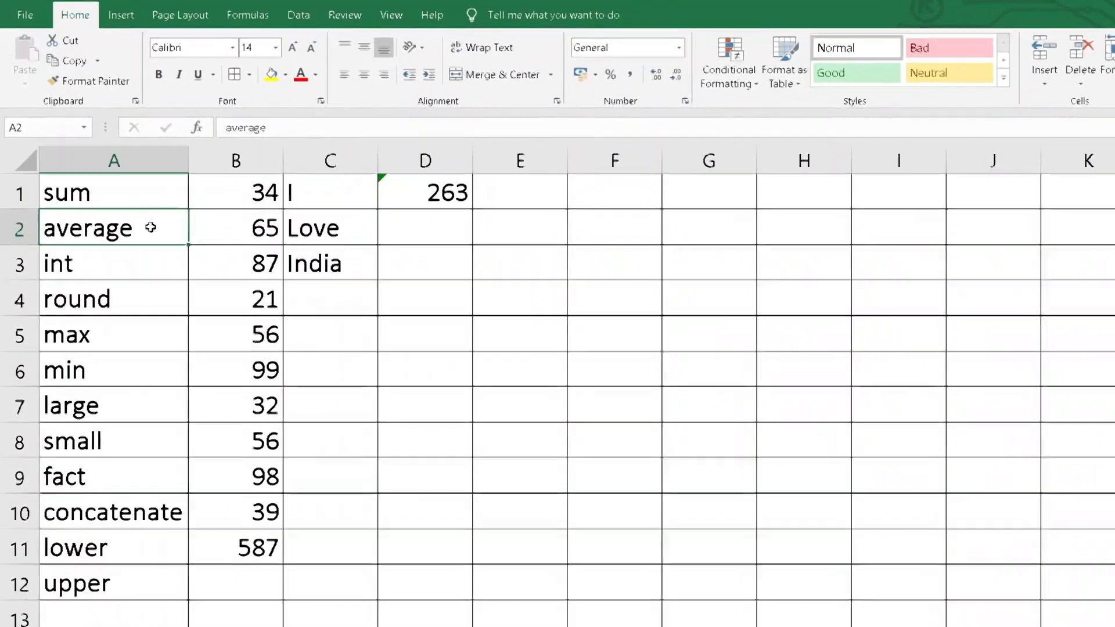
pyautogui.click(610, 199)
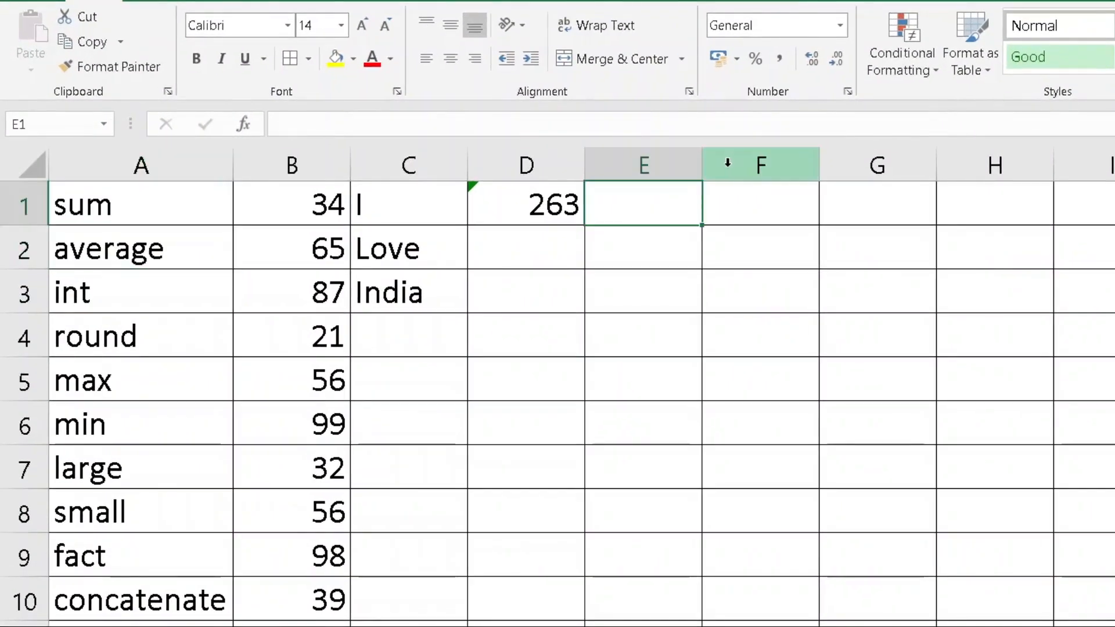
pyautogui.moveTo(706, 170); pyautogui.dragTo(747, 167)
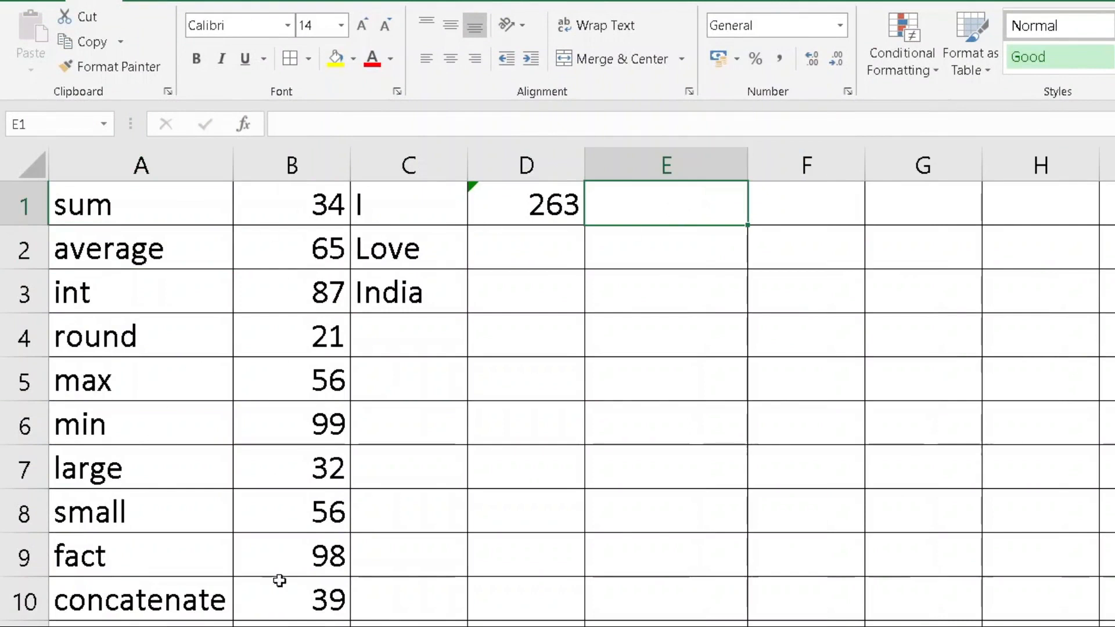
pyautogui.write('=avear')
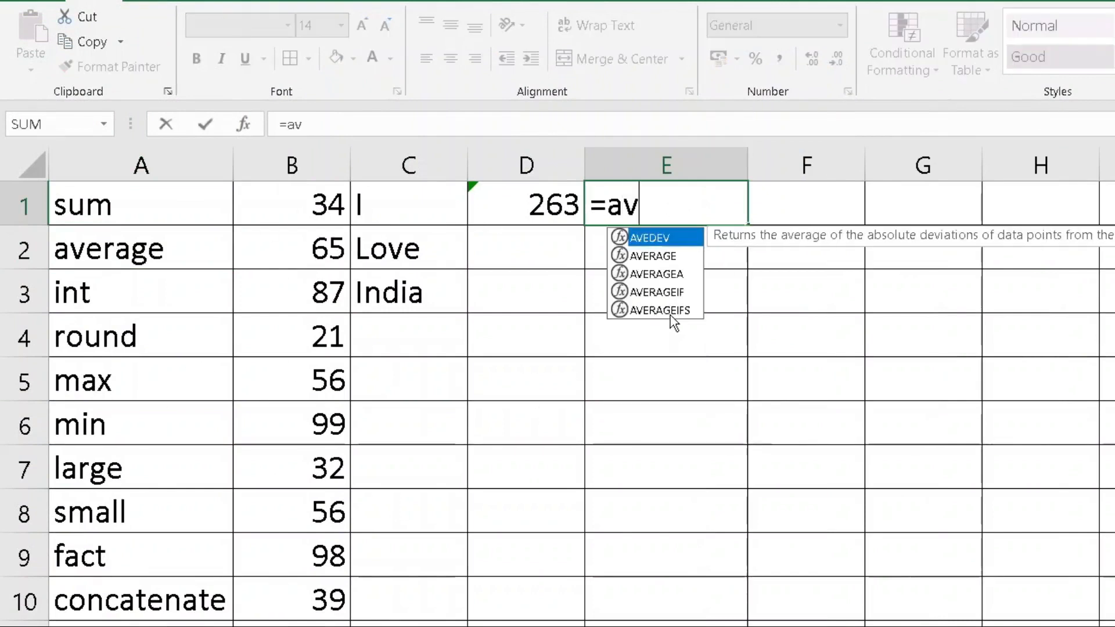
pyautogui.press('BackSpace')
pyautogui.press('BackSpace')
pyautogui.write('rage(')
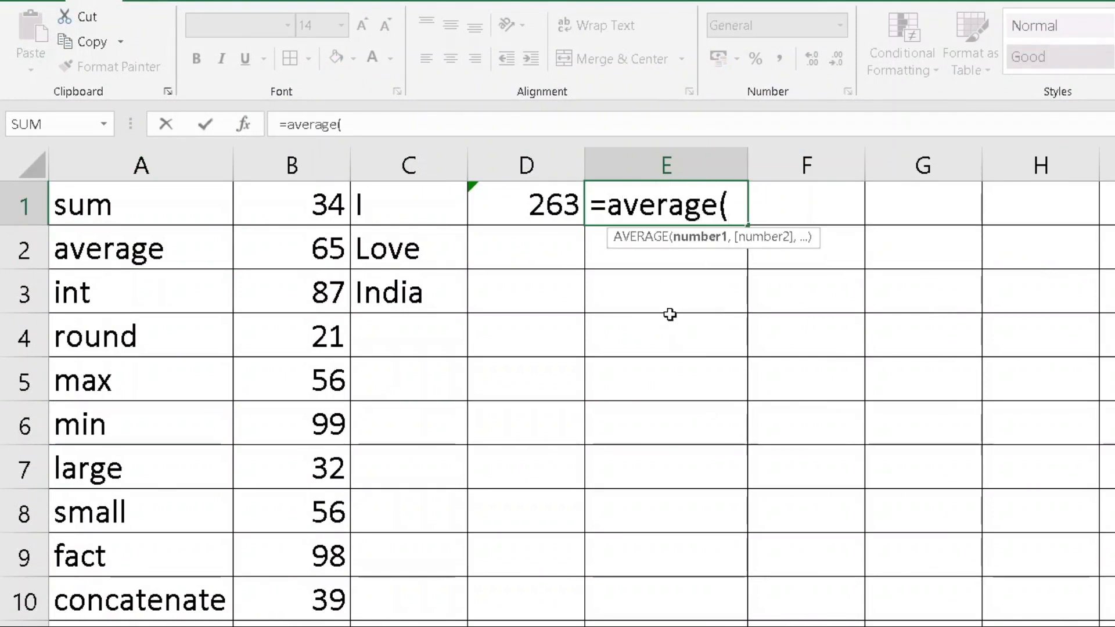
pyautogui.moveTo(317, 213); pyautogui.dragTo(284, 577)
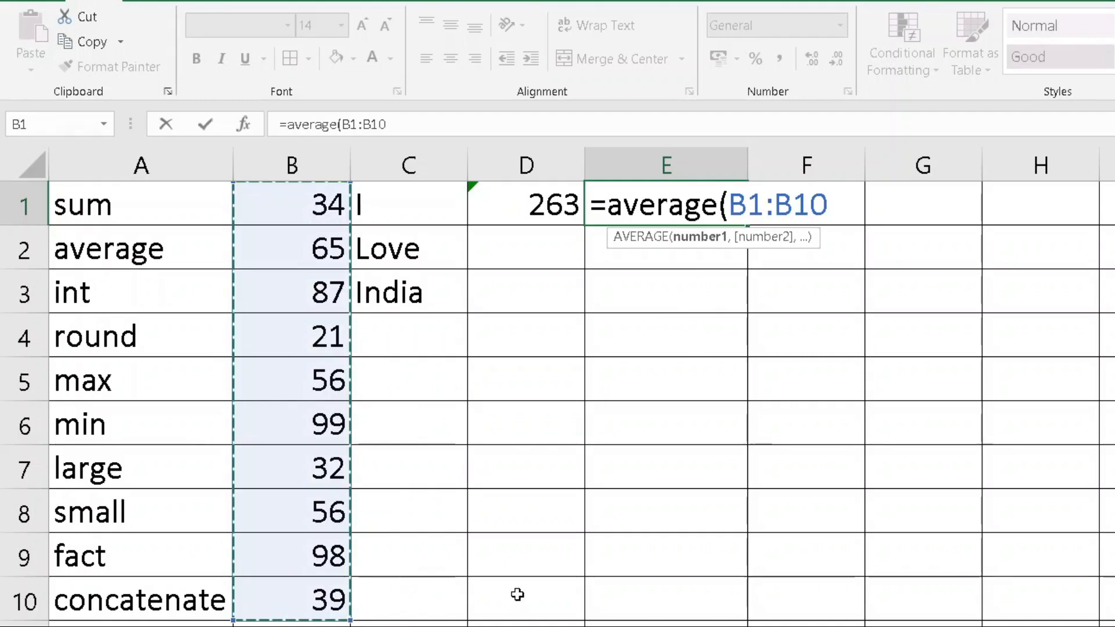
pyautogui.press('Return')
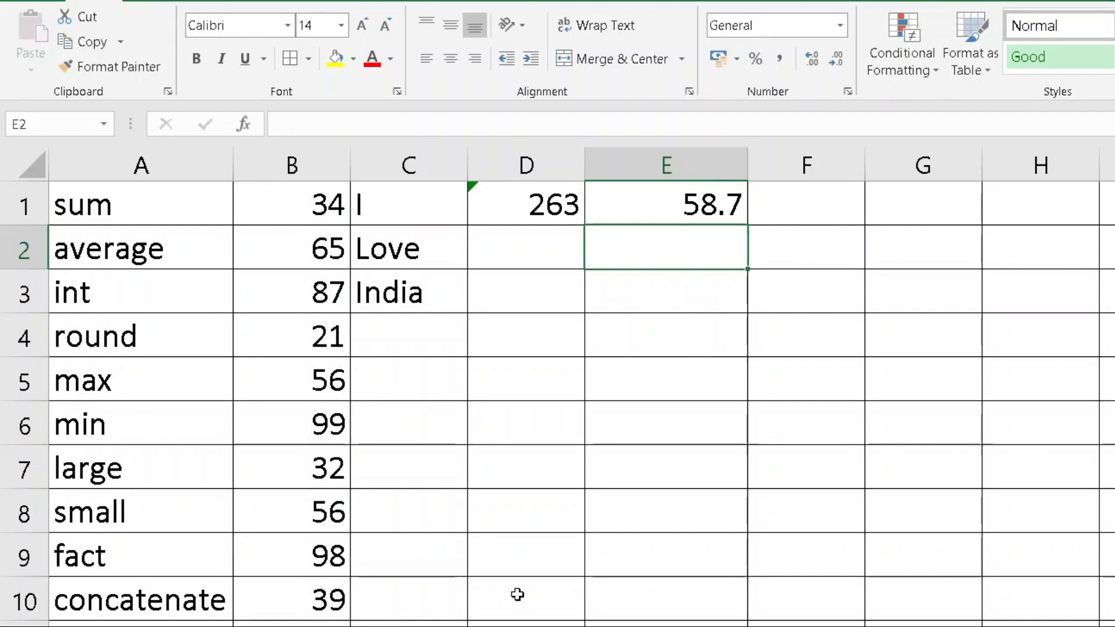
# Change the max value in B5 from 56 to 76, making the average 60.7
pyautogui.click(297, 380)
pyautogui.write('7')
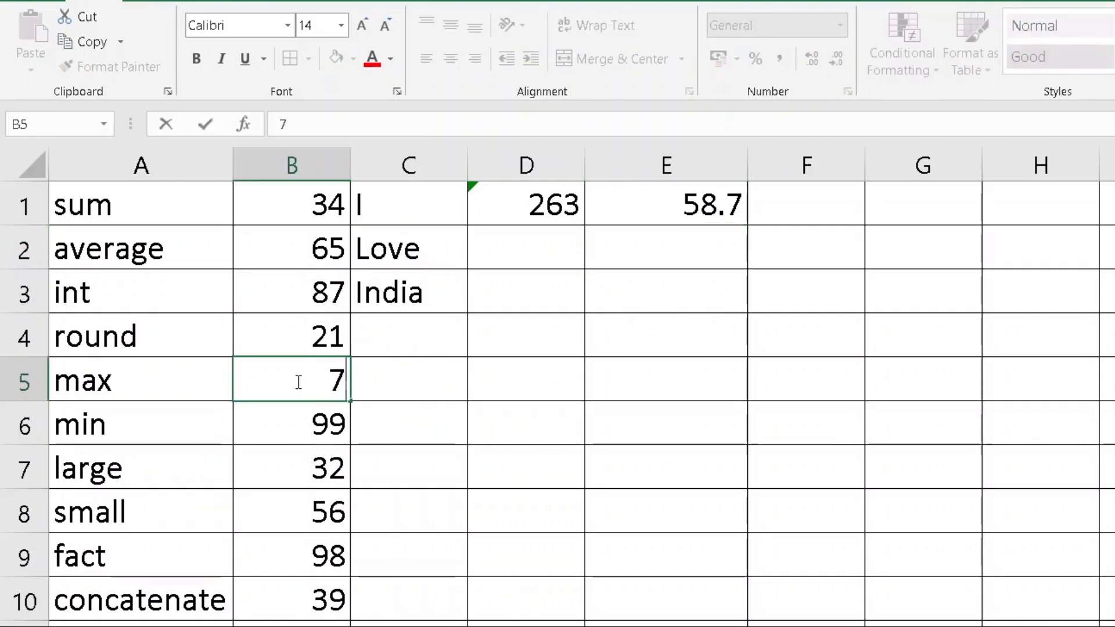
pyautogui.write('6')
pyautogui.press('Return')
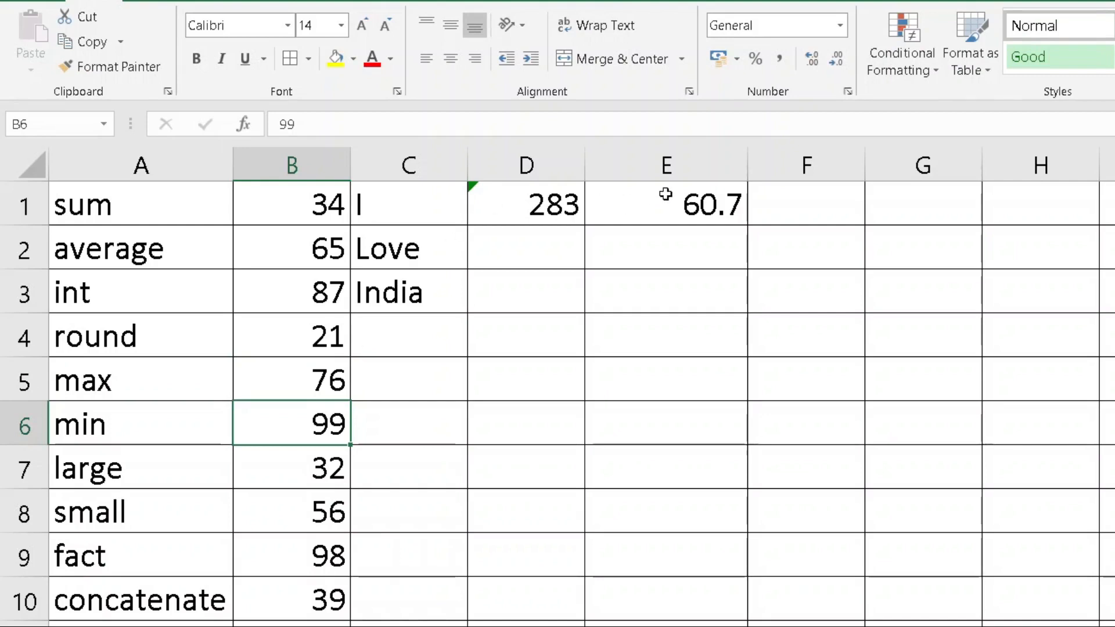
pyautogui.click(698, 209)
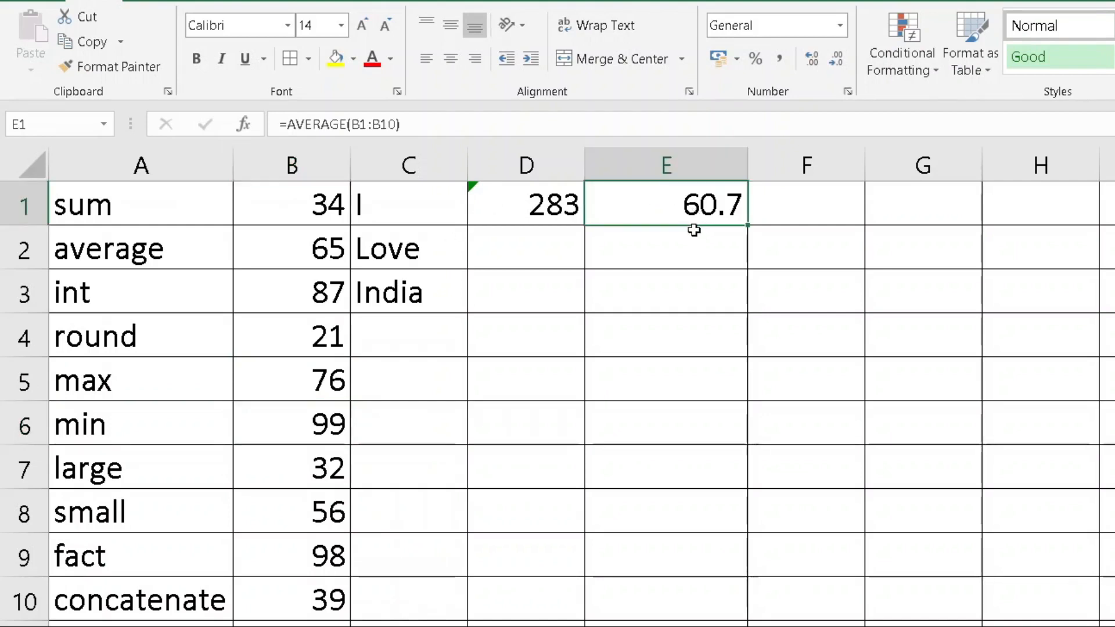
# Adjust E1's decimal places up and down, finishing with three decimals shown
pyautogui.click(812, 61)
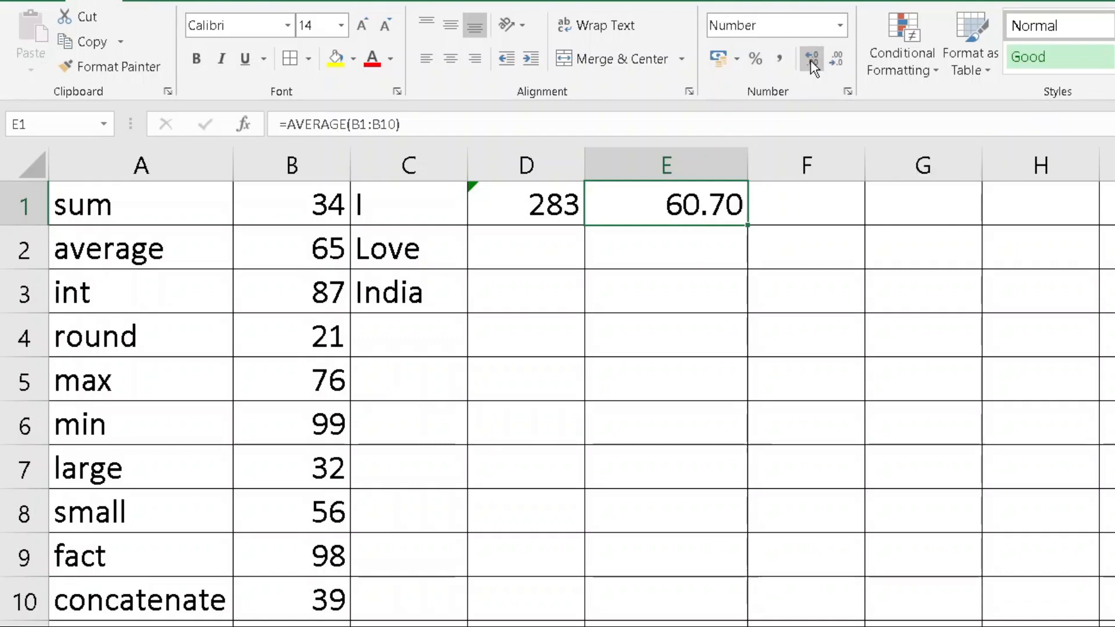
pyautogui.click(810, 61)
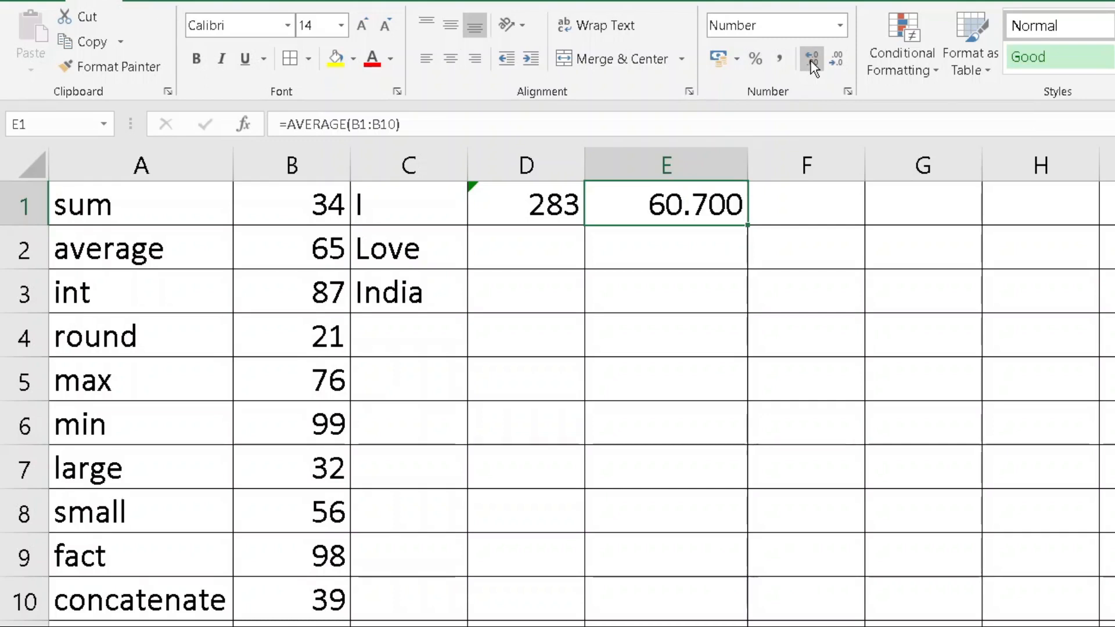
pyautogui.click(836, 61)
pyautogui.click(837, 61)
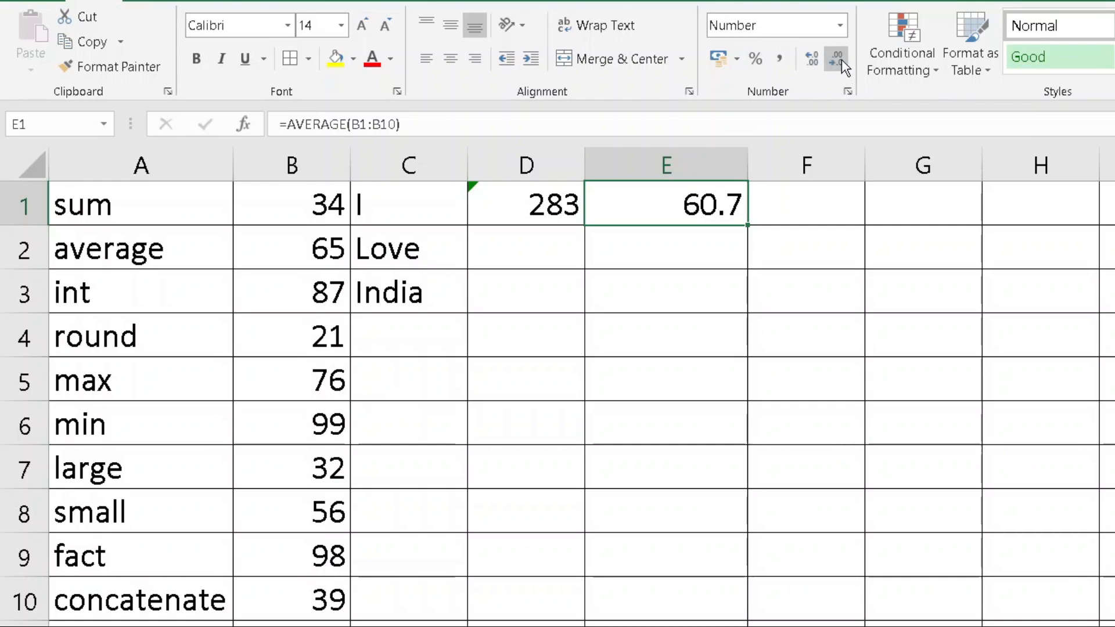
pyautogui.click(837, 60)
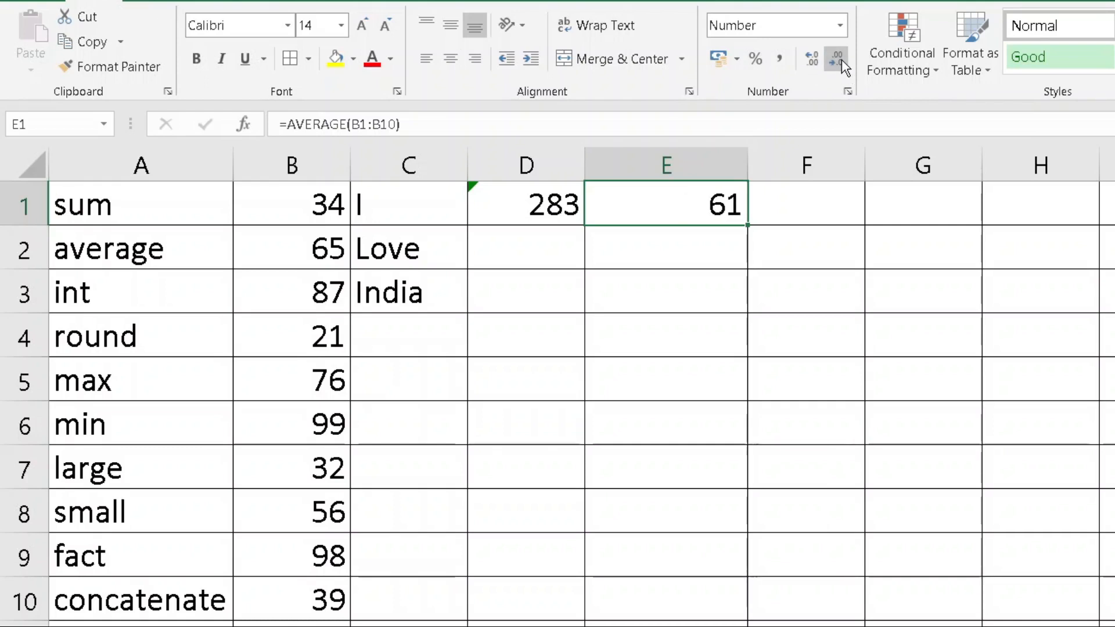
pyautogui.click(812, 64)
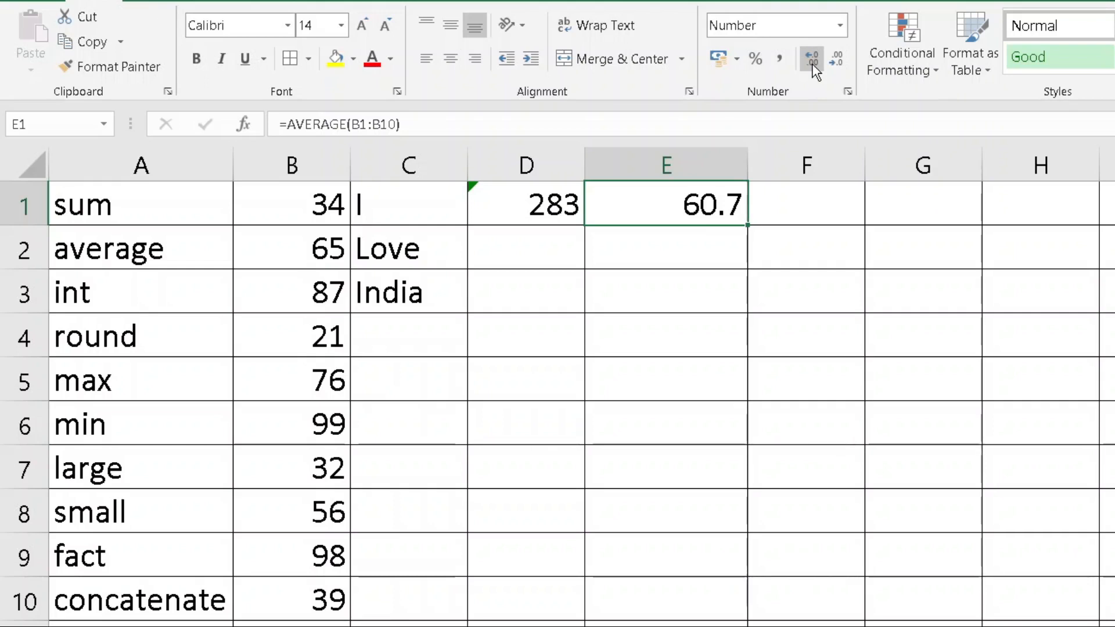
pyautogui.click(832, 57)
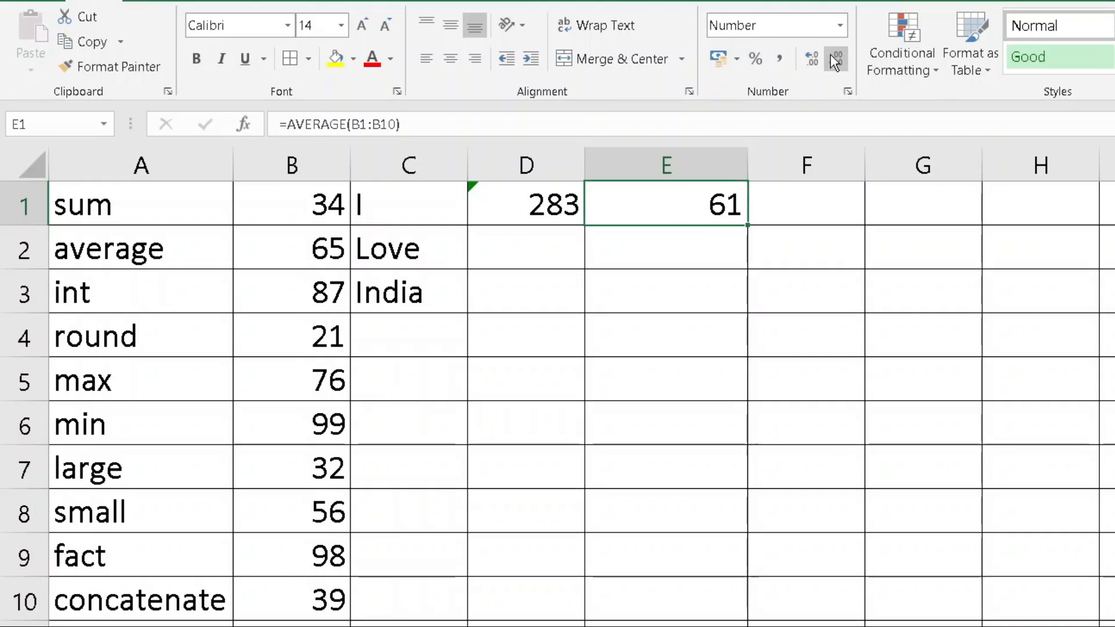
pyautogui.click(810, 60)
pyautogui.click(811, 59)
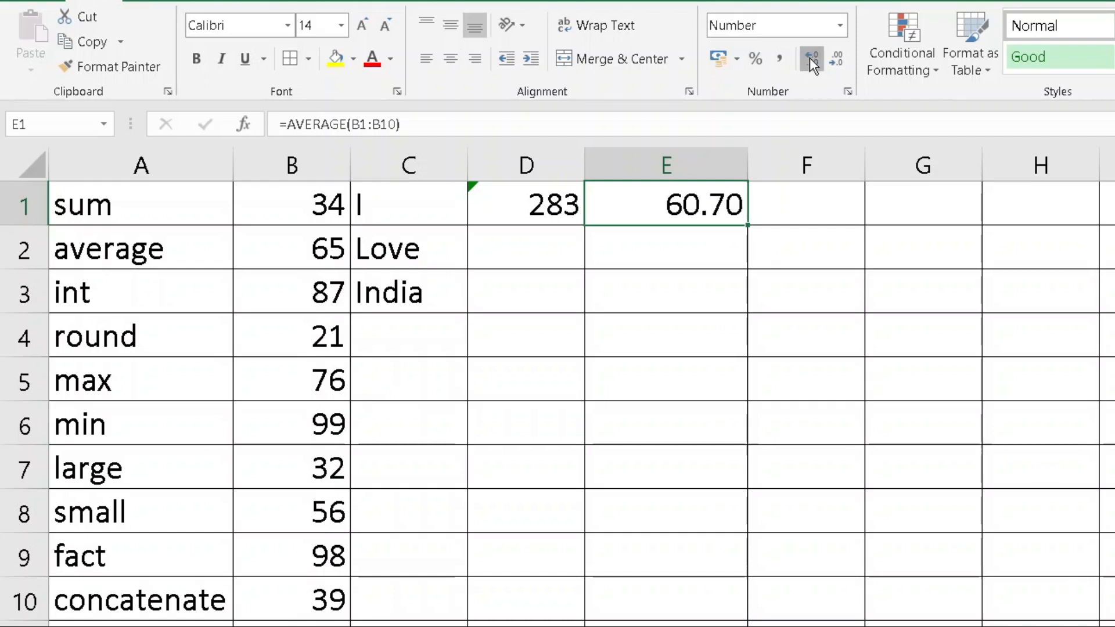
pyautogui.click(811, 59)
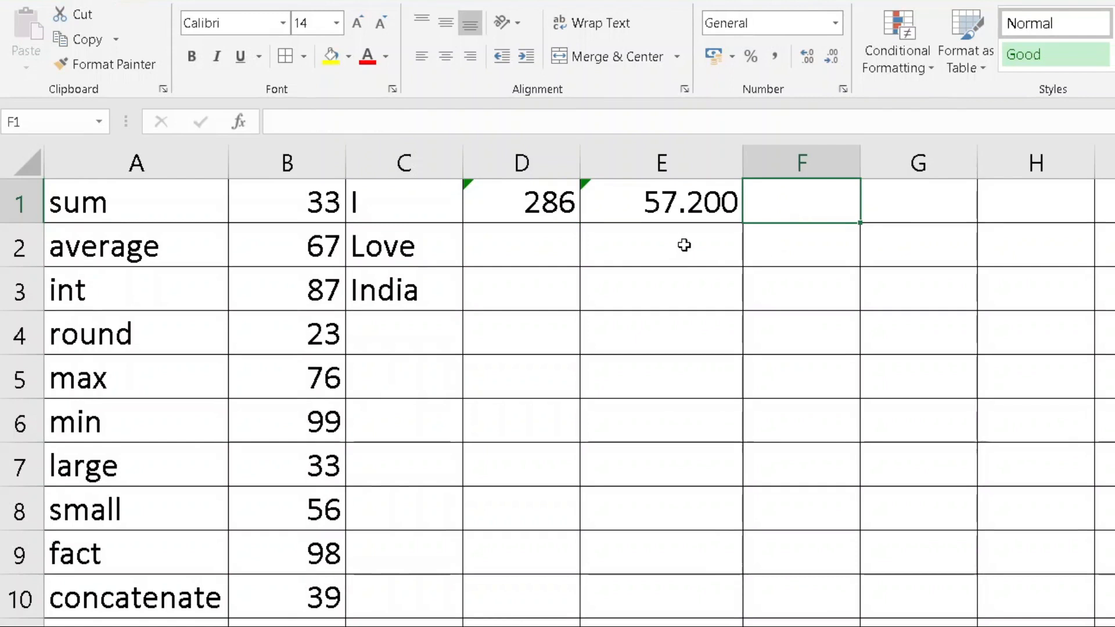
# Enter 23.576937 in E4, which displays as 23.57694
pyautogui.click(626, 241)
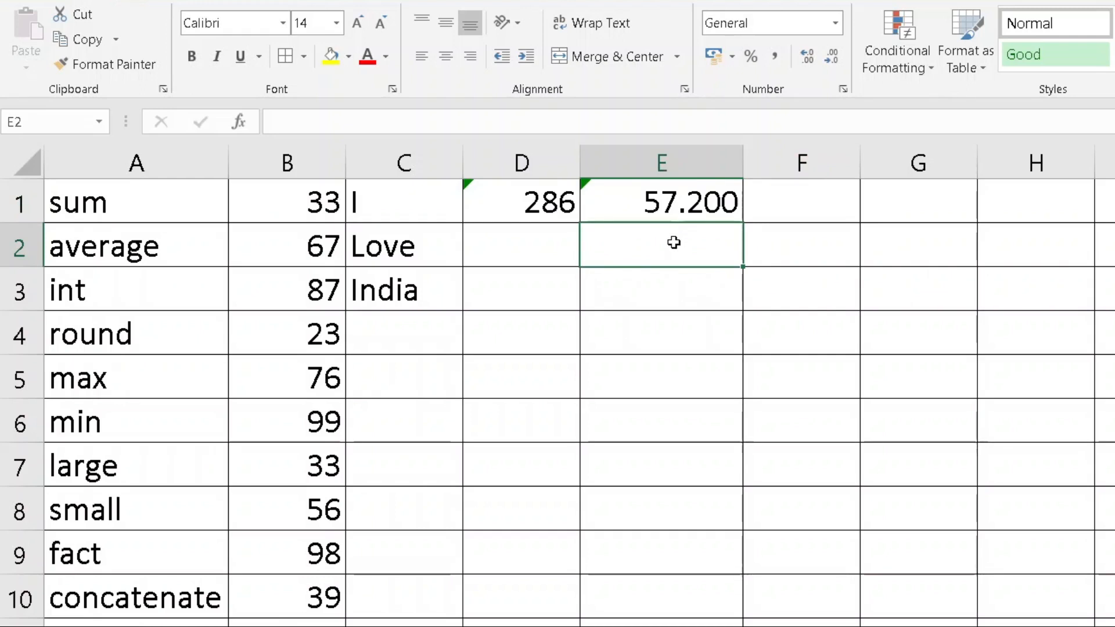
pyautogui.press('Down')
pyautogui.press('Down')
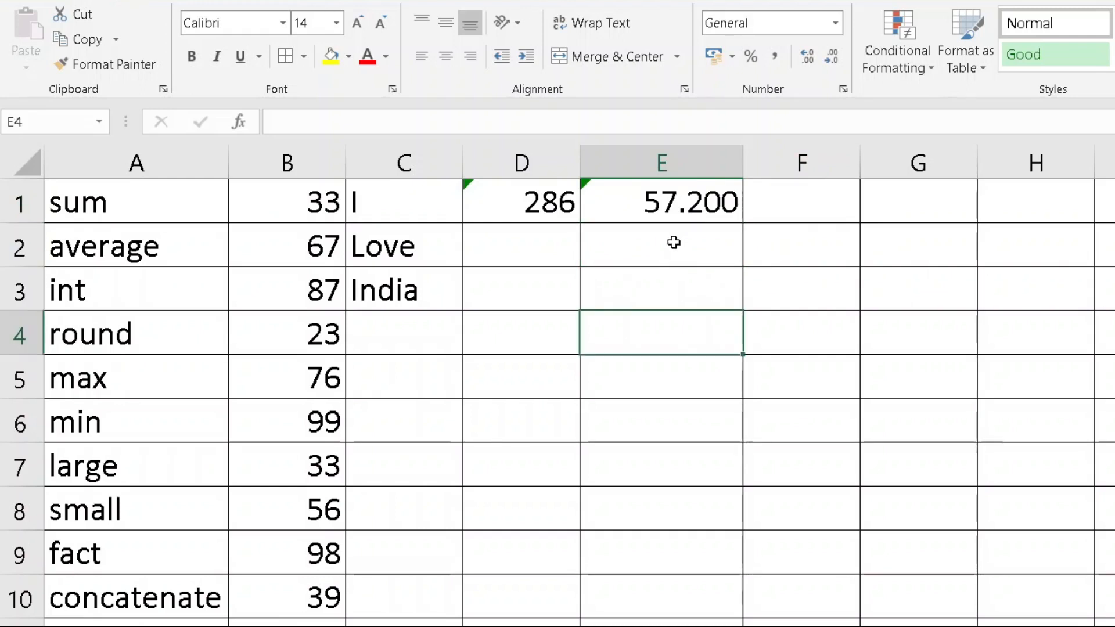
pyautogui.write('23.576937')
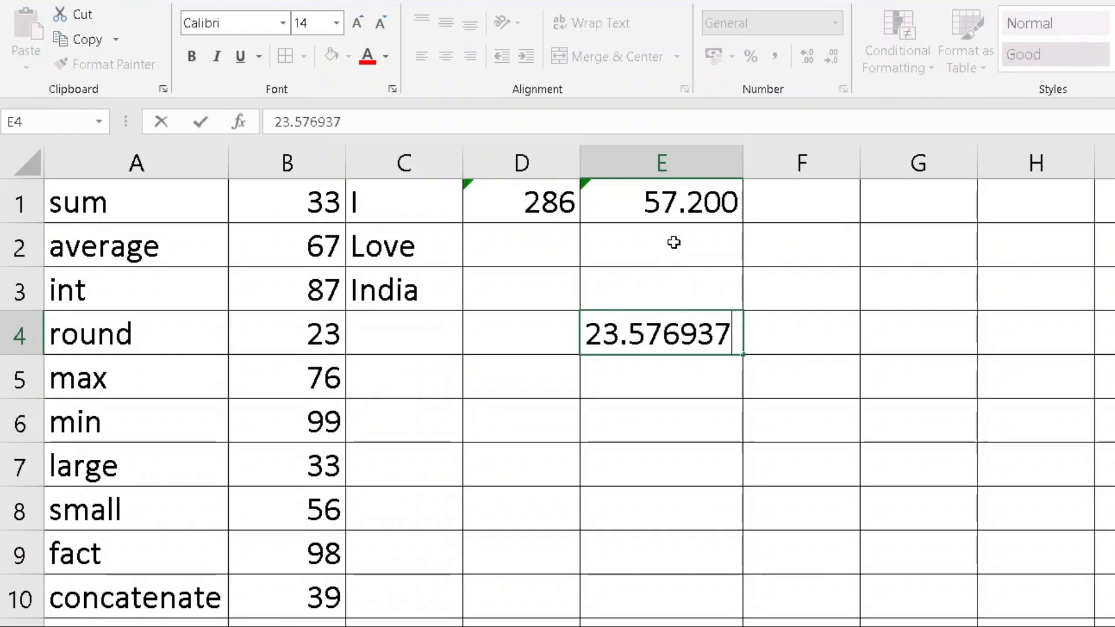
pyautogui.press('Return')
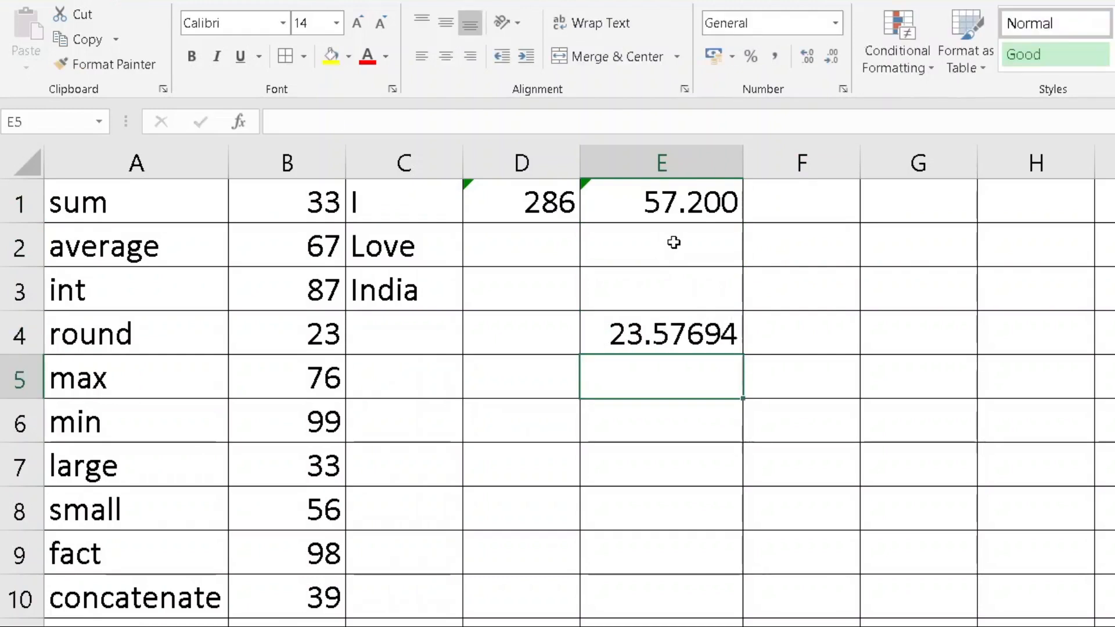
# Enter =ROUND(E4,2) in E5, showing 23.58
pyautogui.press('Right')
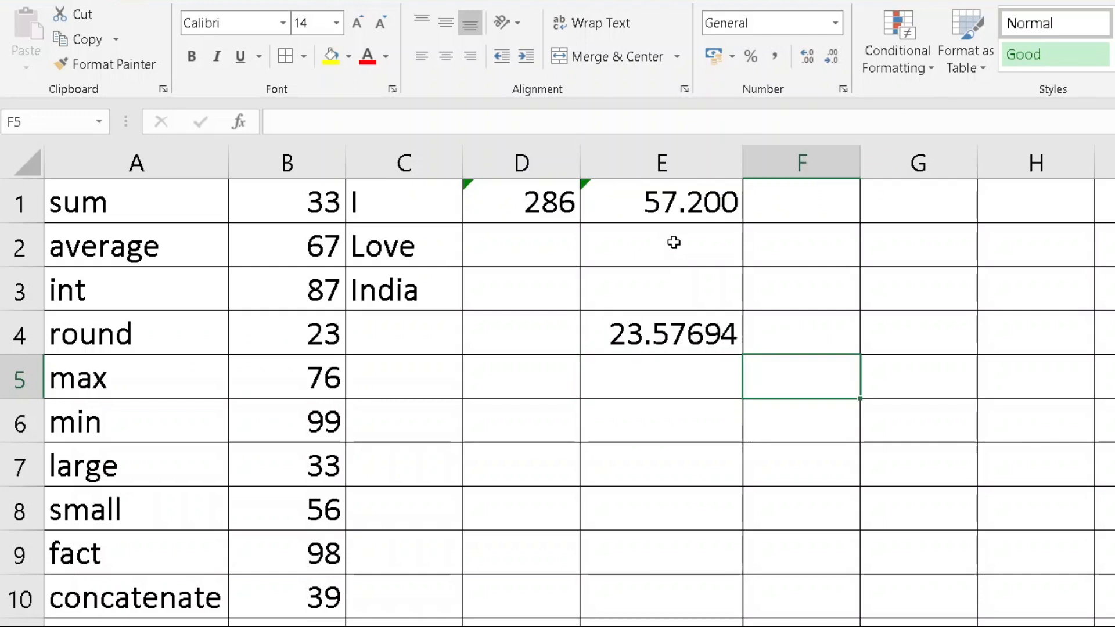
pyautogui.press('Up')
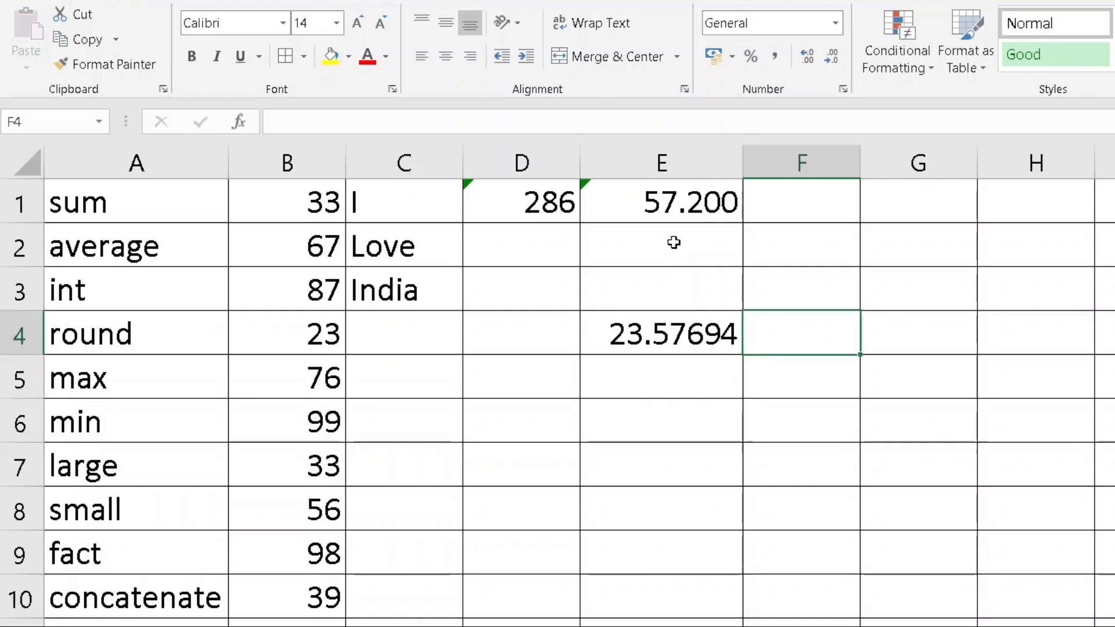
pyautogui.press('Down')
pyautogui.press('Left')
pyautogui.write('=r')
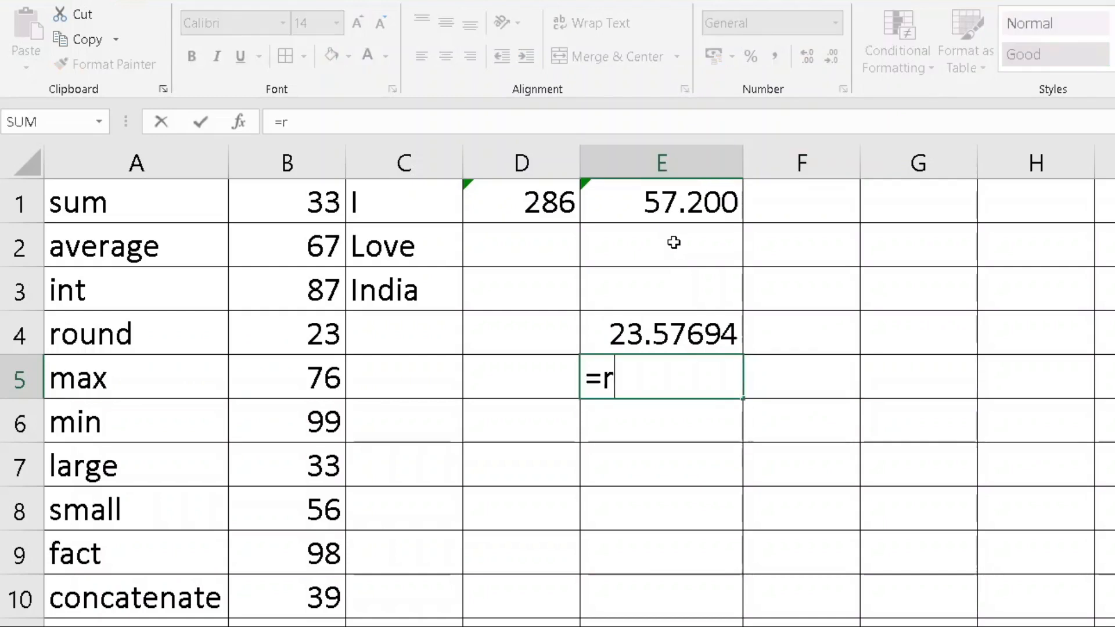
pyautogui.write('ound(')
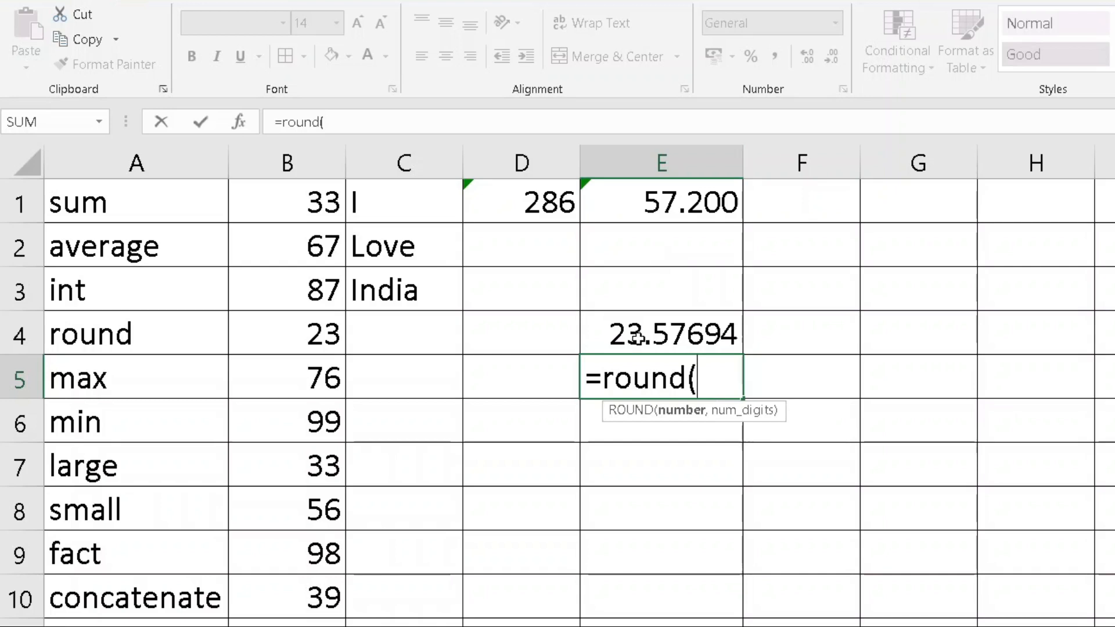
pyautogui.click(638, 338)
pyautogui.write(',')
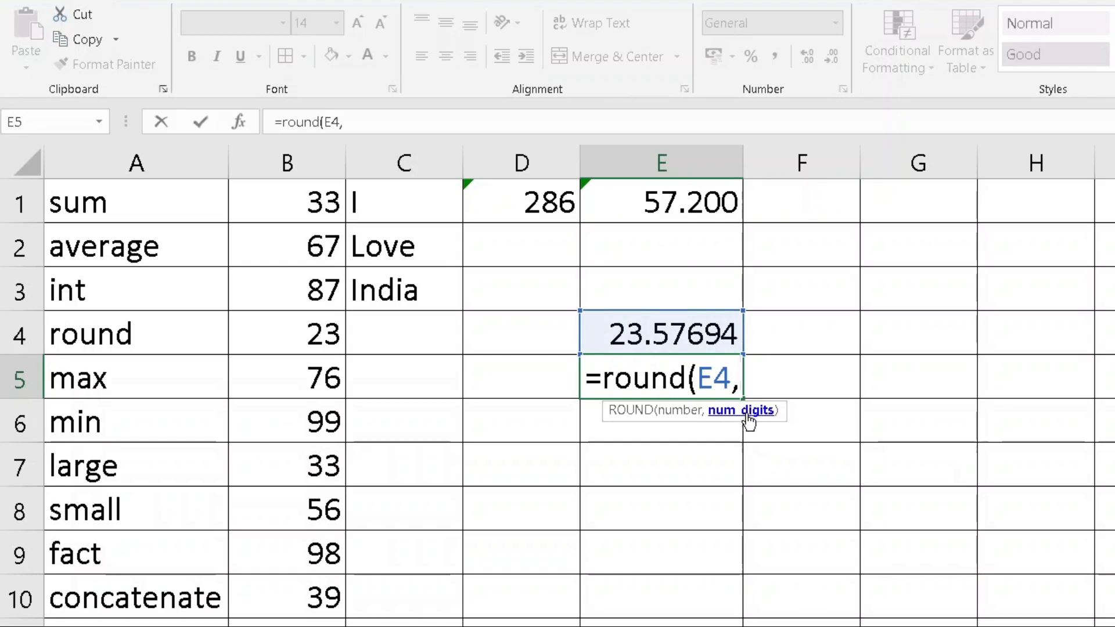
pyautogui.write('2')
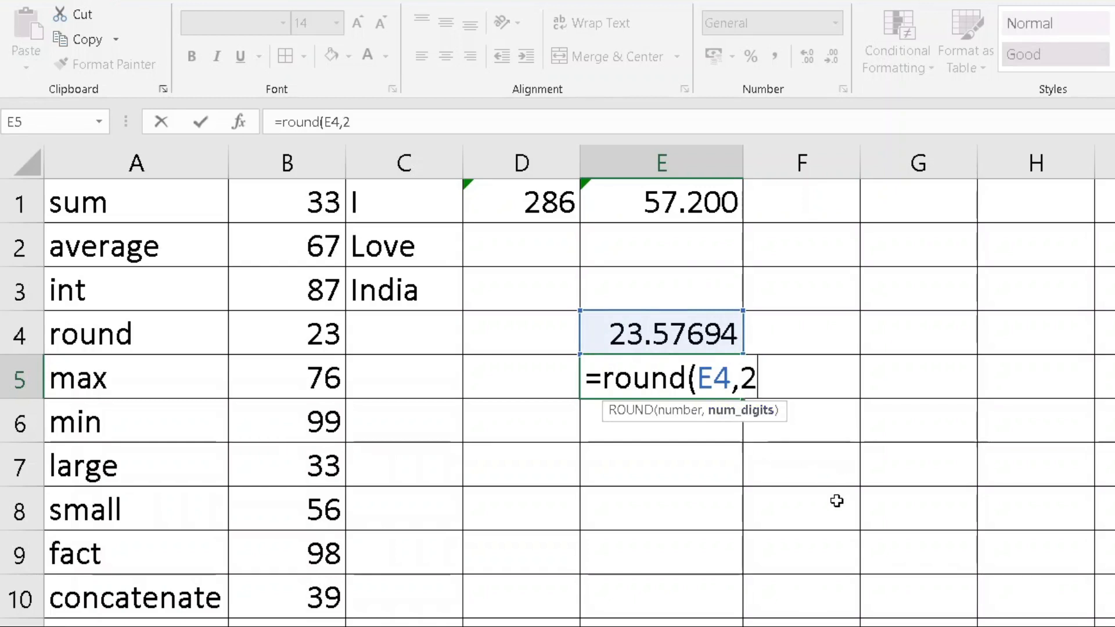
pyautogui.press('Return')
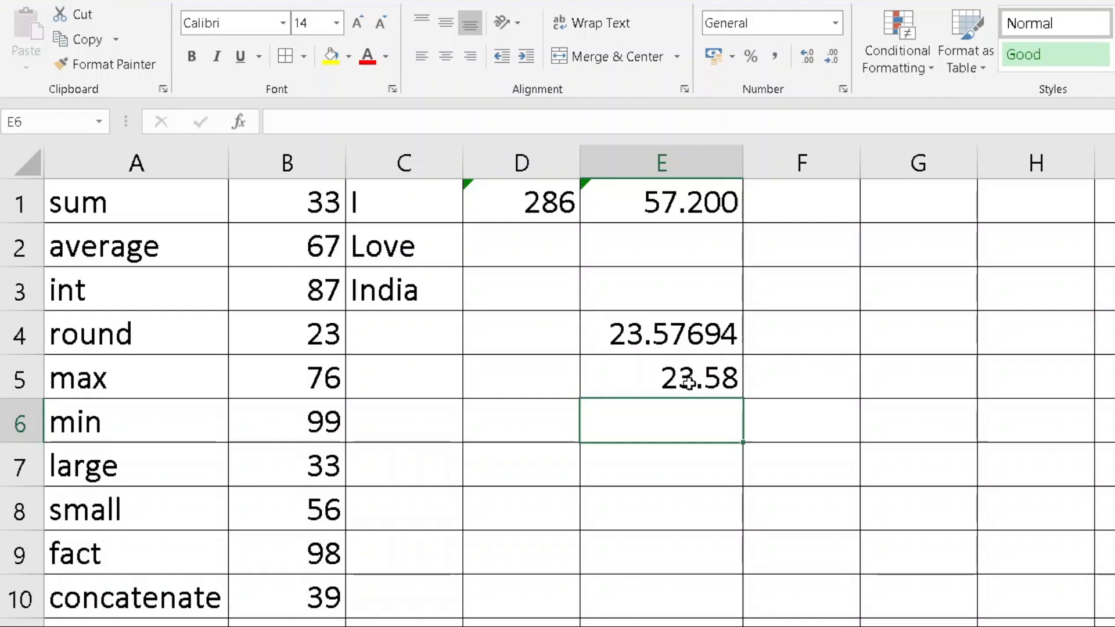
# Enter =ROUND(E4,0) in E6 to get the whole number 24
pyautogui.click(655, 461)
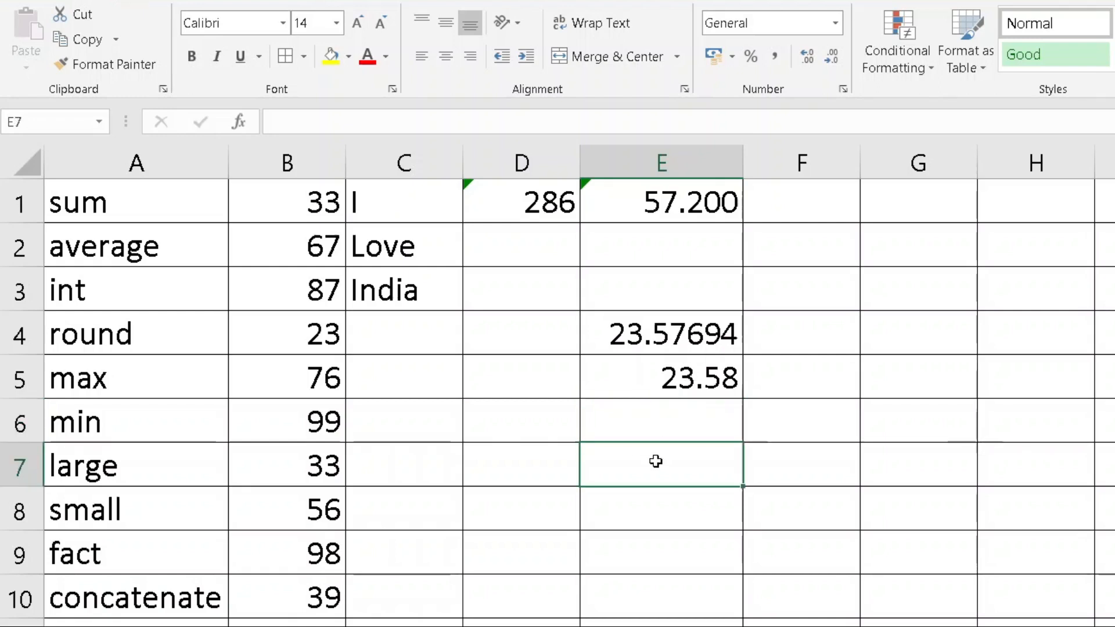
pyautogui.click(670, 410)
pyautogui.write('=r')
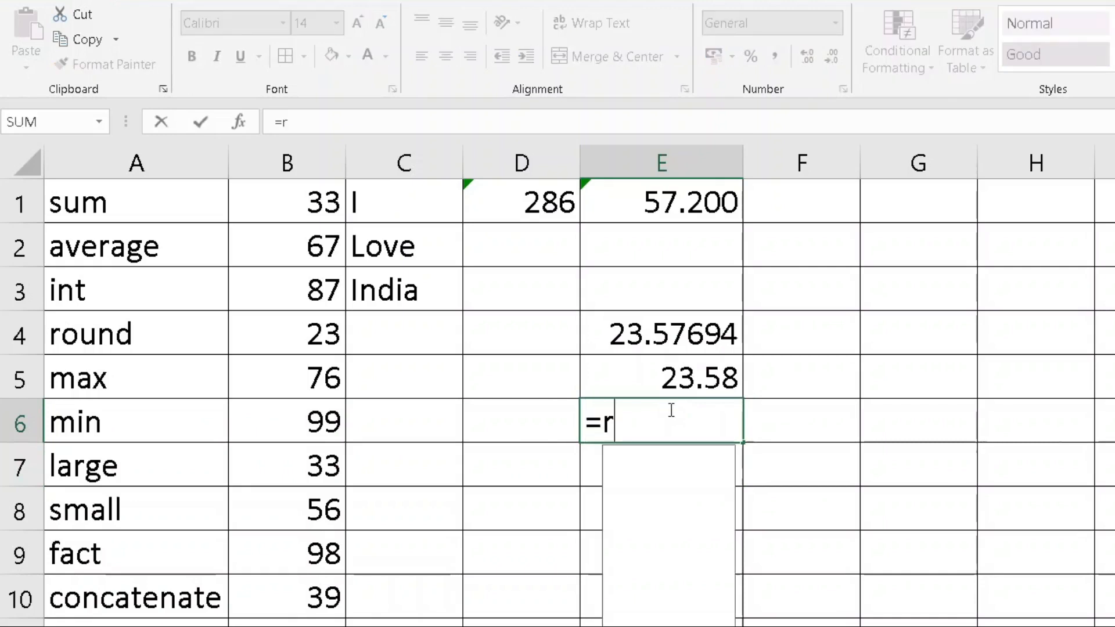
pyautogui.write('ound(')
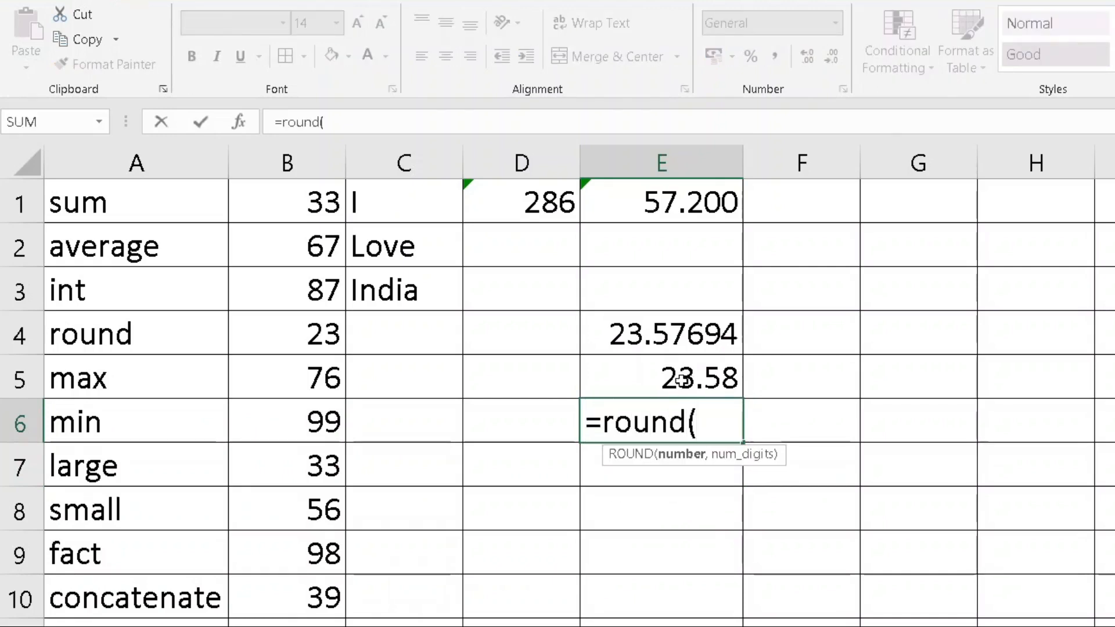
pyautogui.click(692, 334)
pyautogui.write(',0')
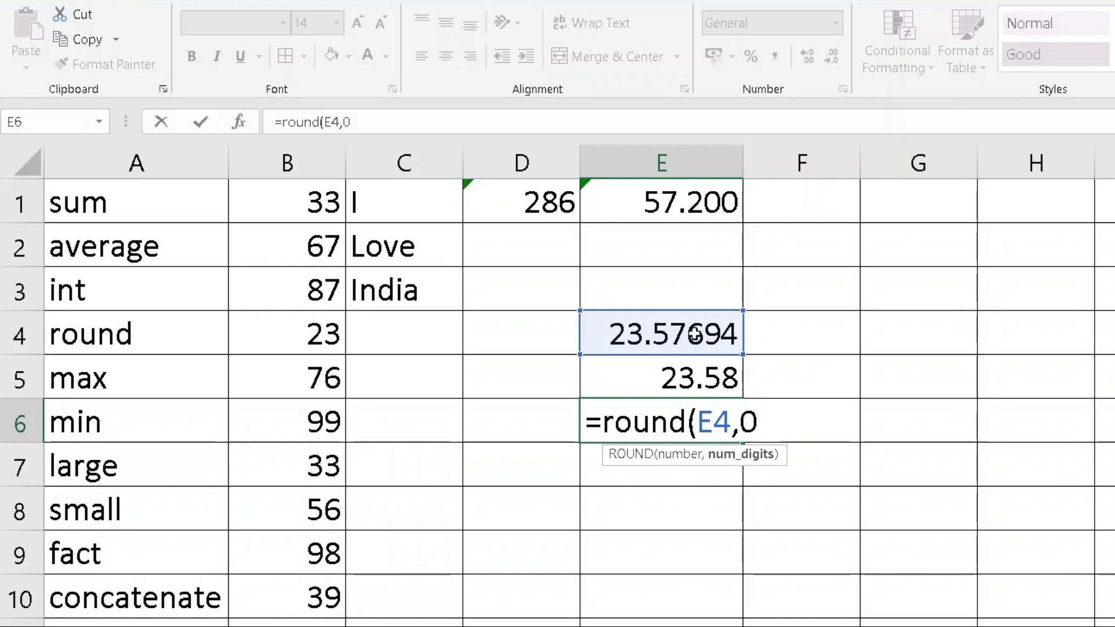
pyautogui.press('Return')
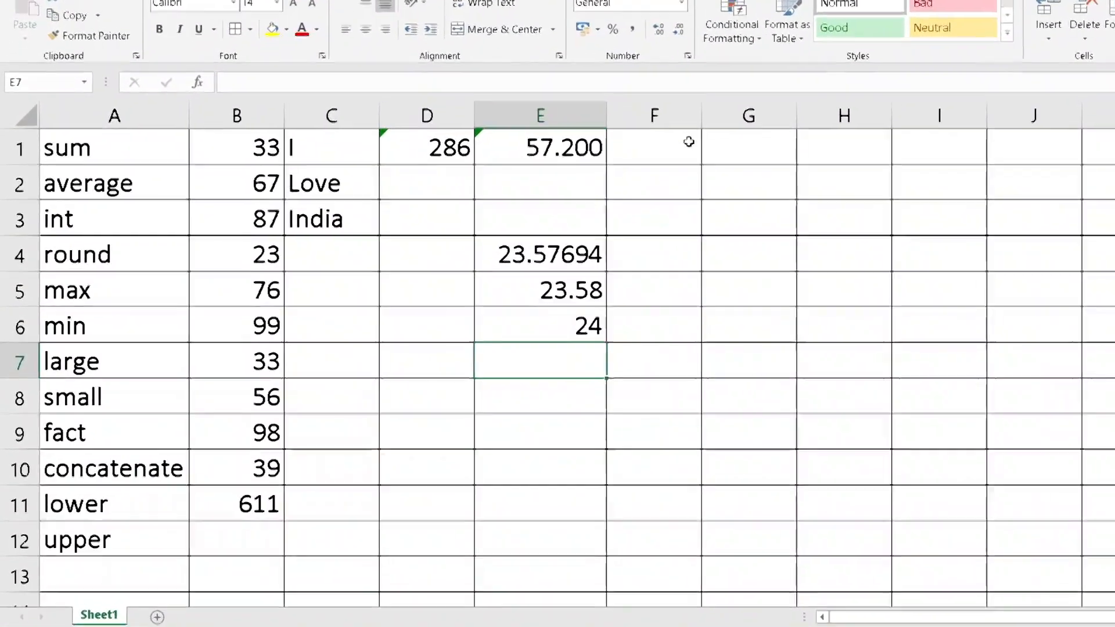
# Enter =MAX(B1:B10) in F1, returning 99
pyautogui.click(688, 142)
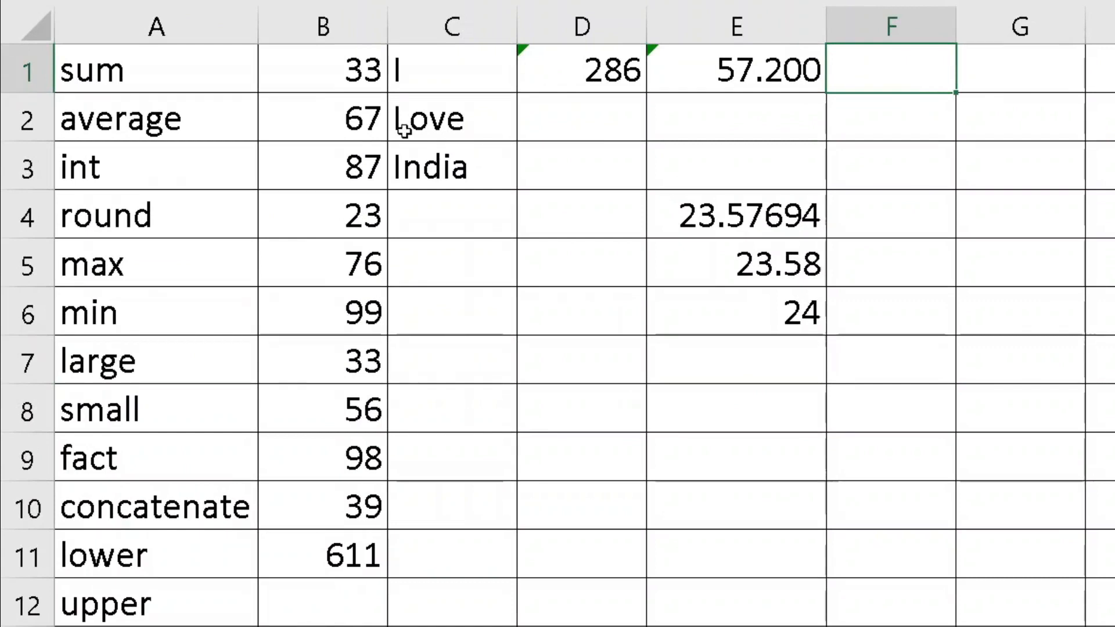
pyautogui.moveTo(364, 78); pyautogui.dragTo(343, 500)
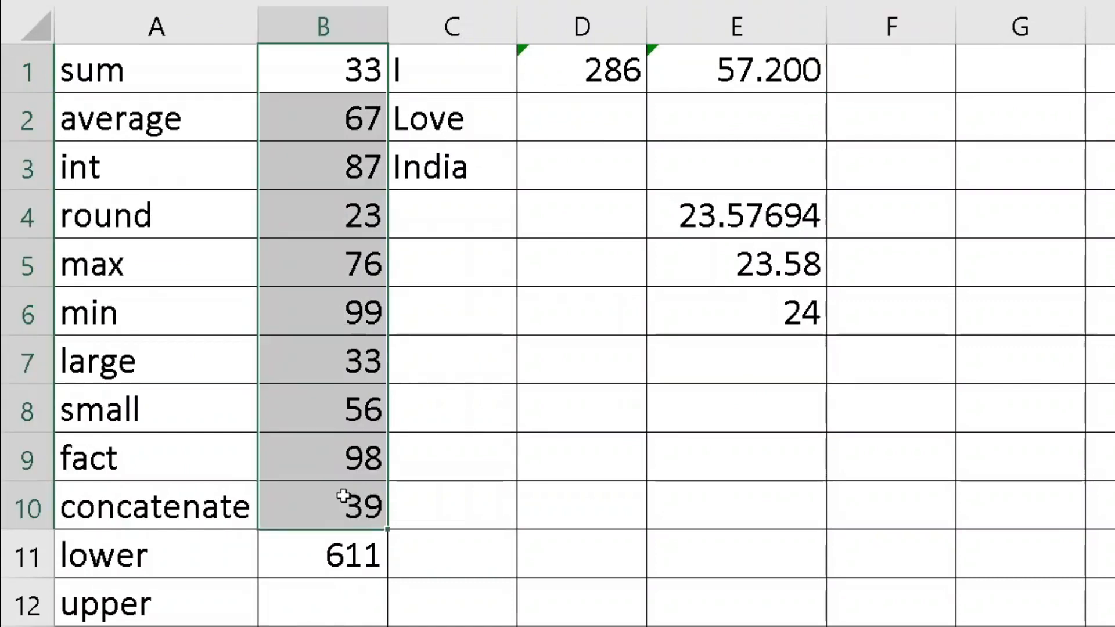
pyautogui.click(941, 62)
pyautogui.write('=max(')
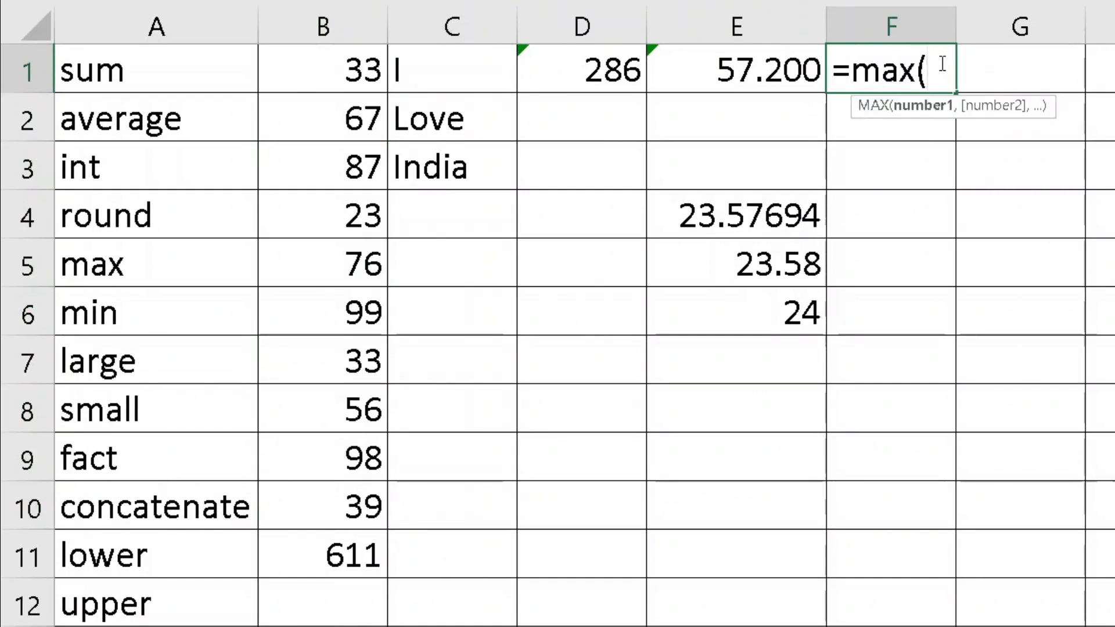
pyautogui.moveTo(326, 75); pyautogui.dragTo(324, 508)
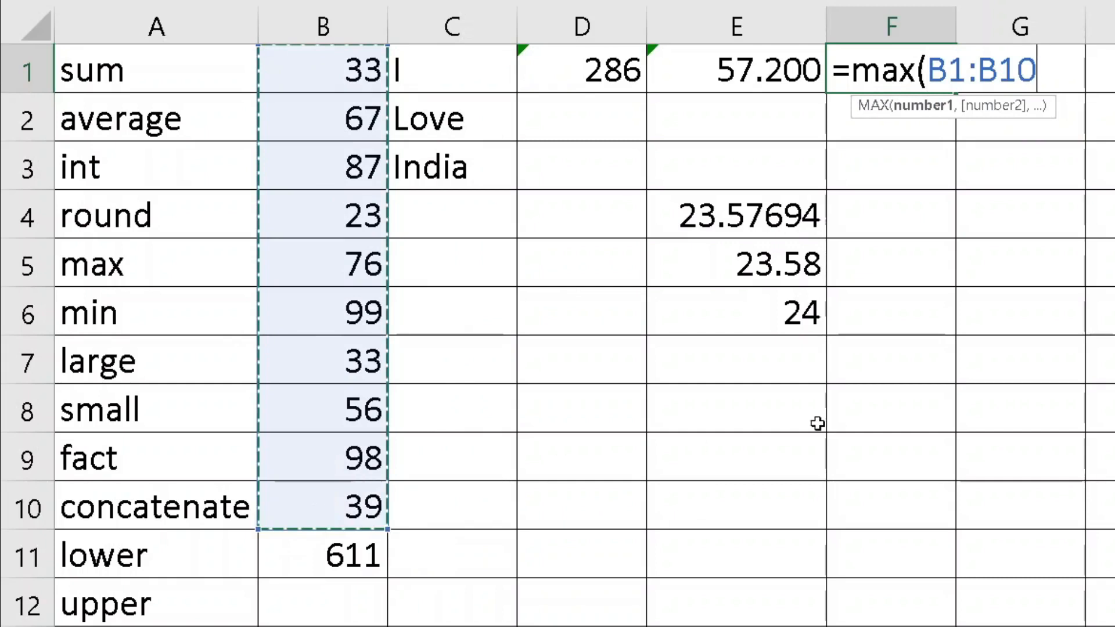
pyautogui.press('Return')
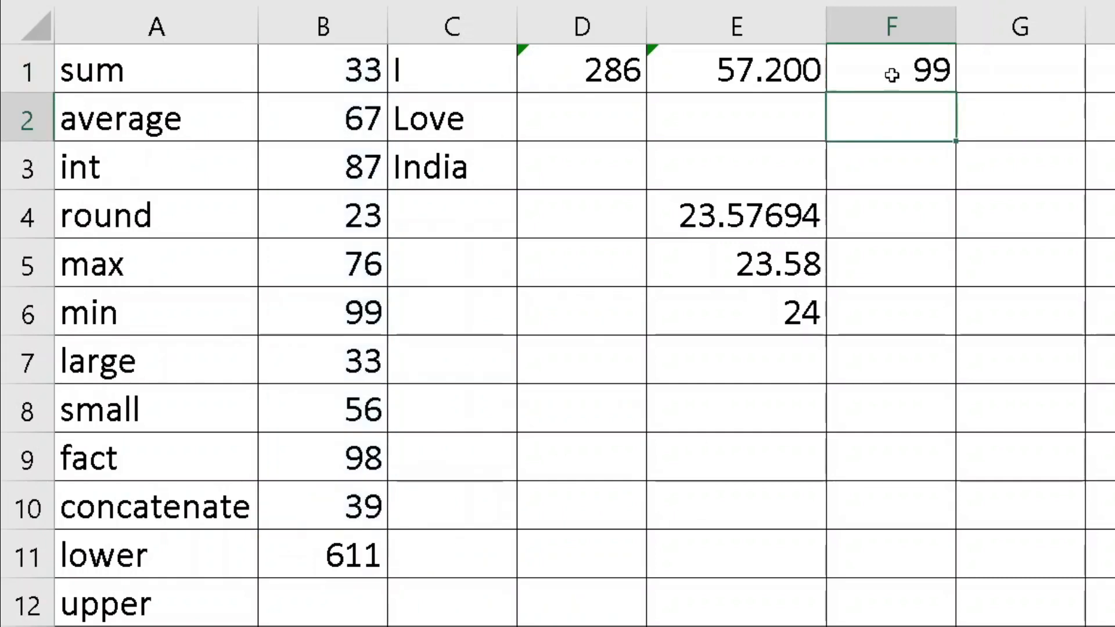
pyautogui.click(894, 75)
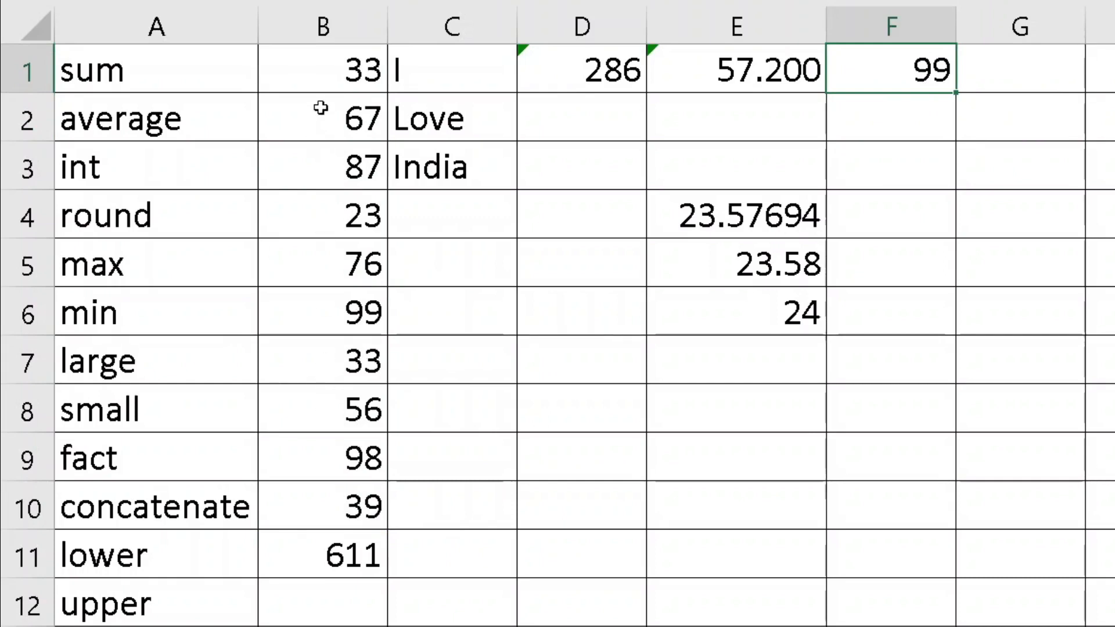
# Change B1 to 112, raising the maximum in F1 to 112
pyautogui.click(322, 82)
pyautogui.write('112')
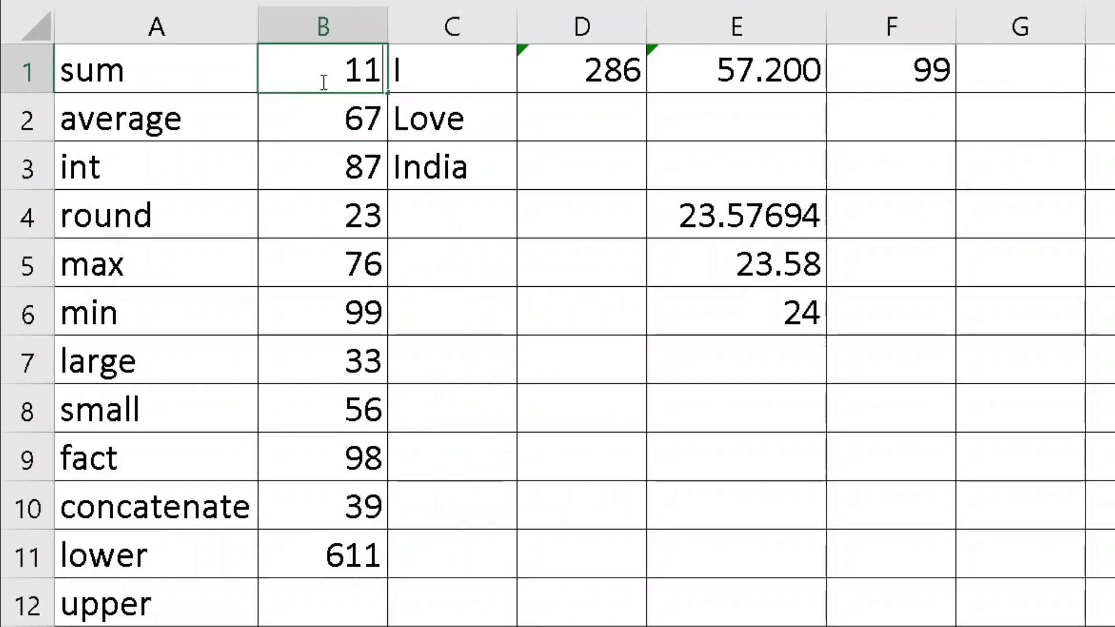
pyautogui.press('Return')
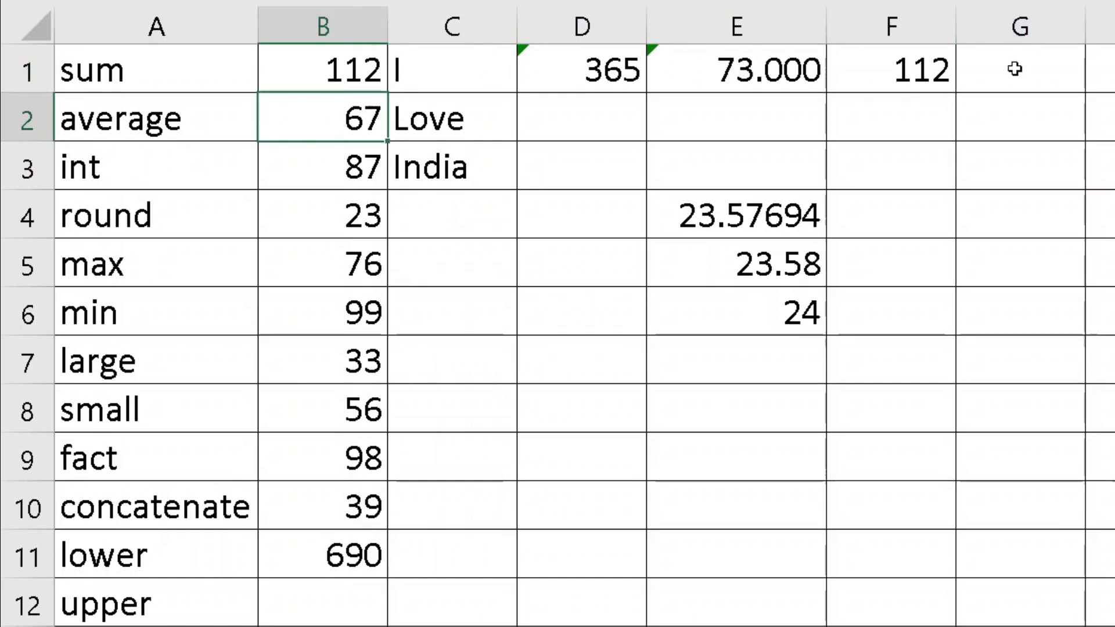
# Enter =MIN(B1:B10) in G1, returning 23
pyautogui.click(1014, 69)
pyautogui.doubleClick(1014, 69)
pyautogui.write('=')
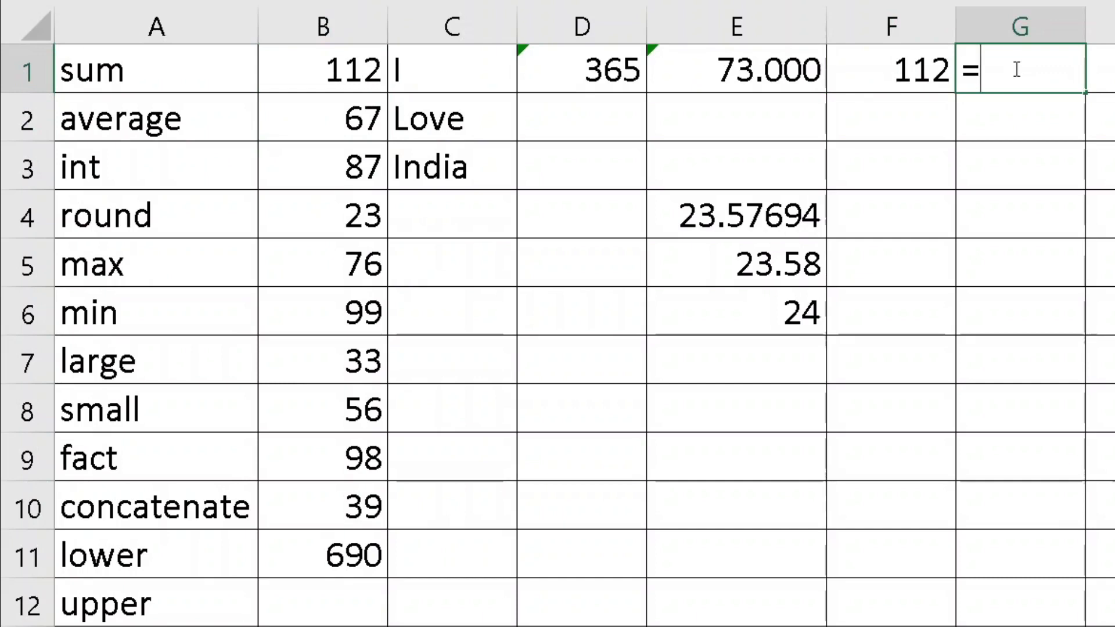
pyautogui.write('min(')
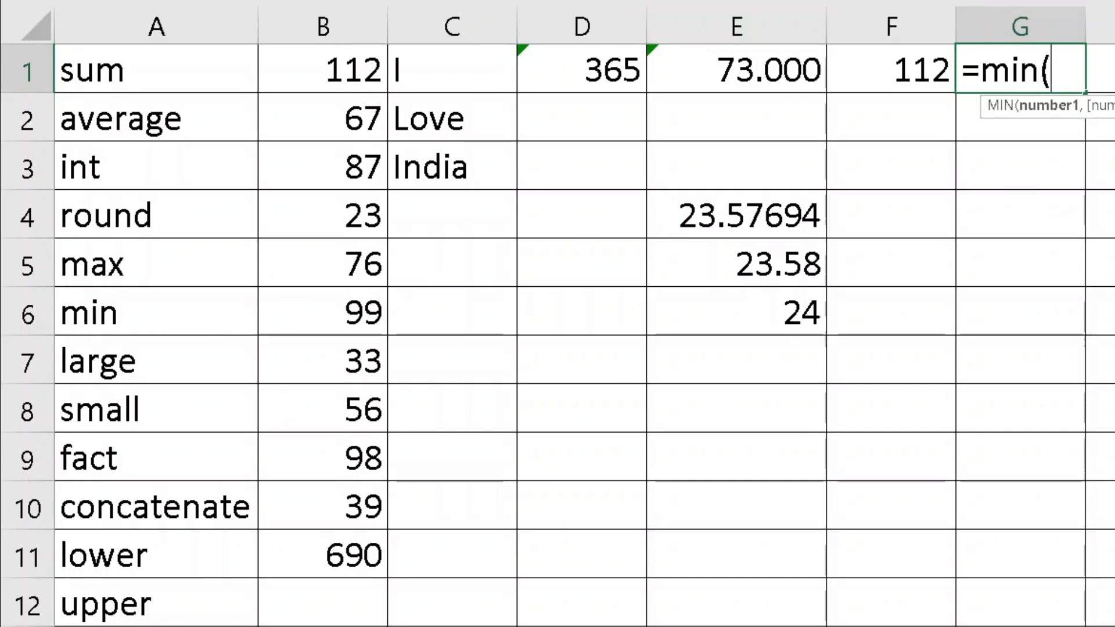
pyautogui.hscroll(3, 581, 325)
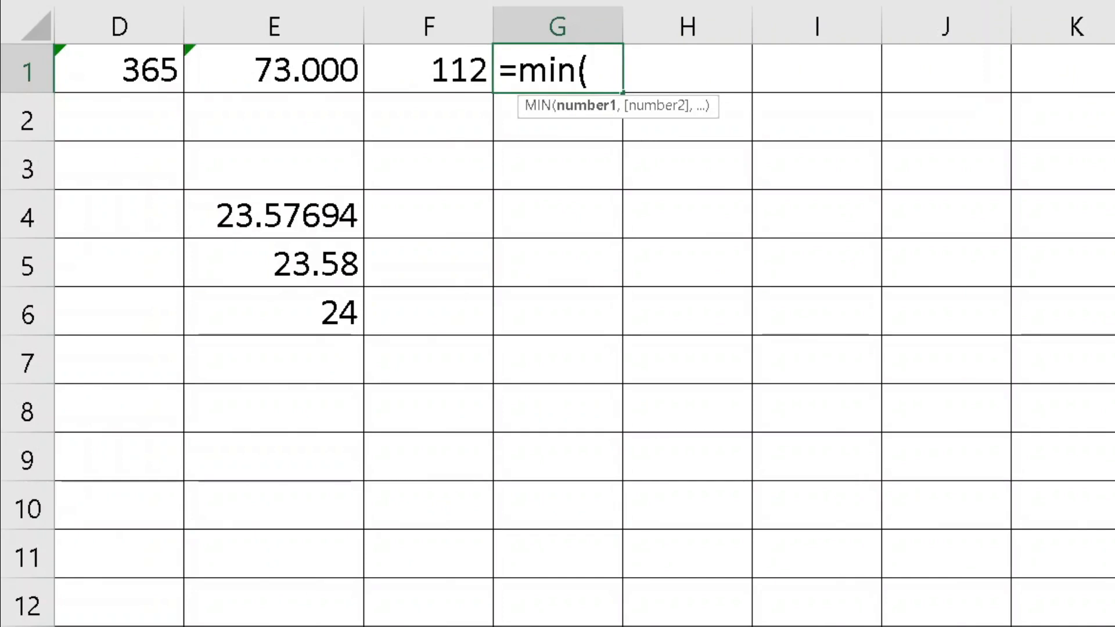
pyautogui.write('b1')
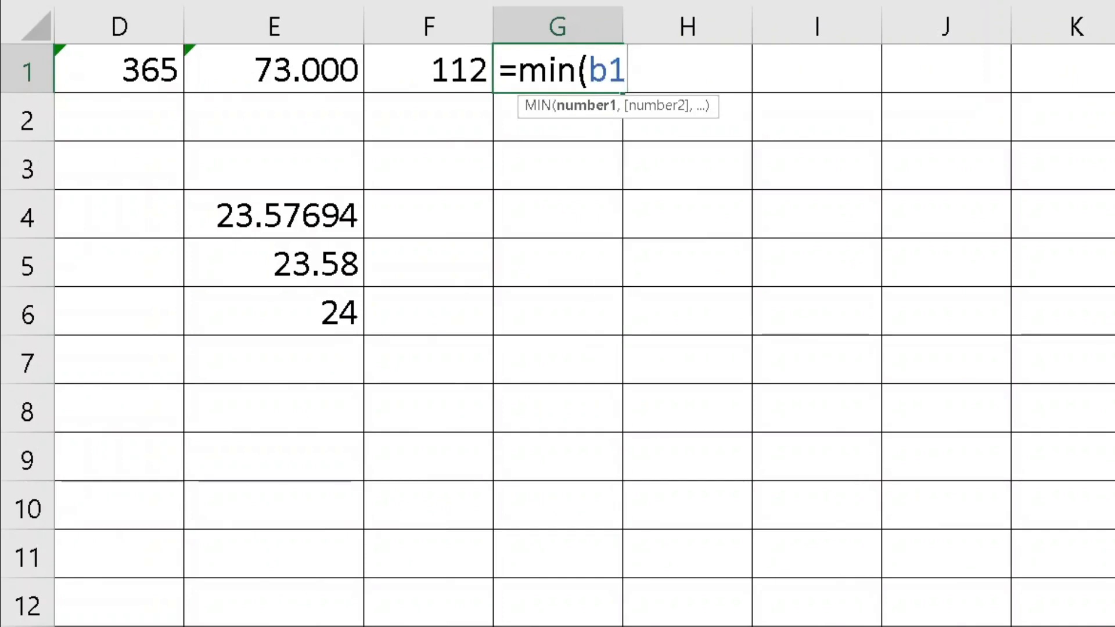
pyautogui.write(':b10')
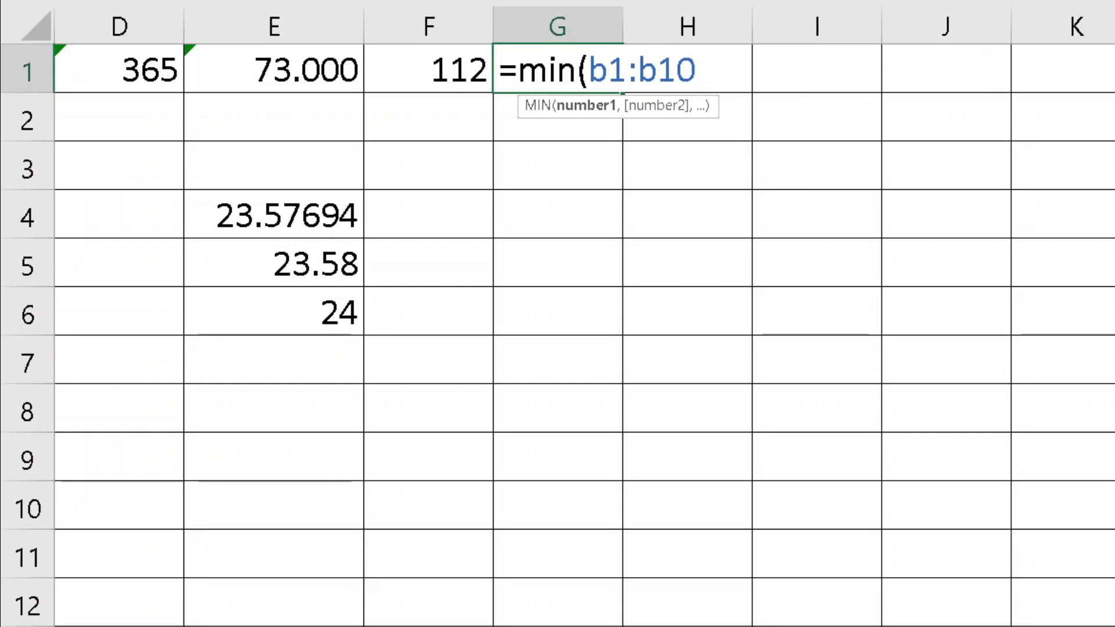
pyautogui.press('Return')
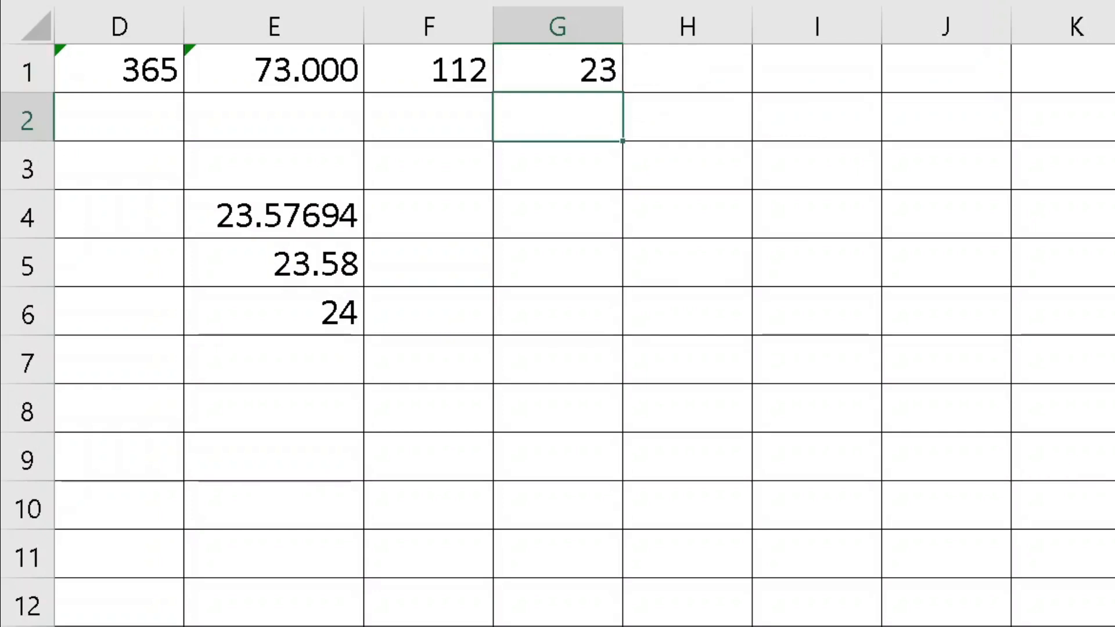
pyautogui.press('Left')
pyautogui.press('Left')
pyautogui.press('Left')
pyautogui.press('Left')
pyautogui.press('Left')
pyautogui.press('Left')
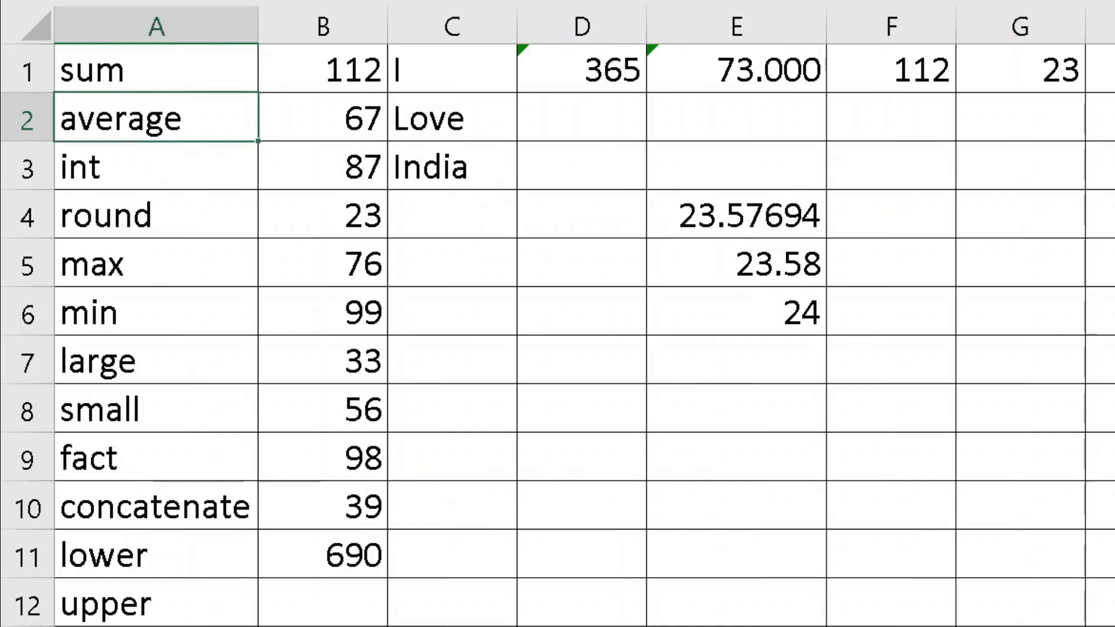
# Replace 33 in B7 with 12, lowering G1's minimum to 12
pyautogui.click(333, 220)
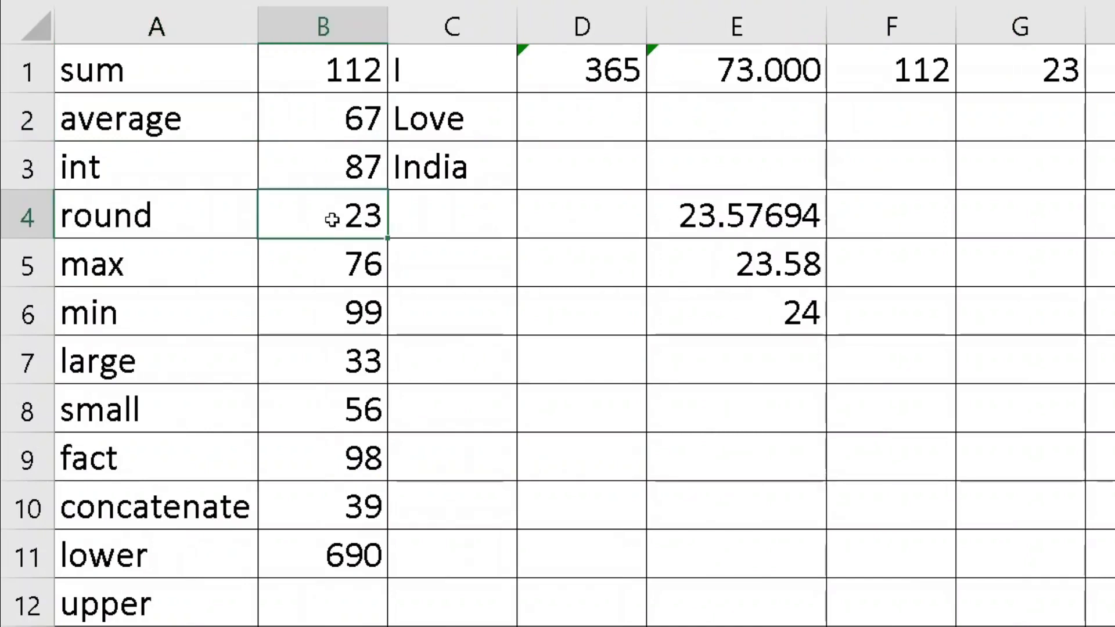
pyautogui.click(328, 373)
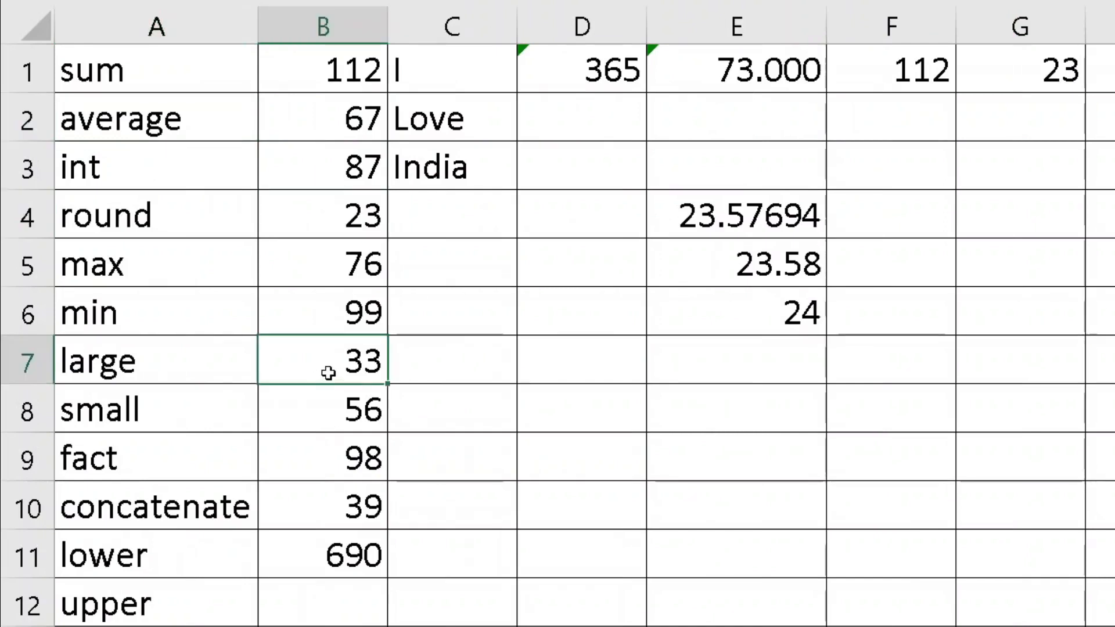
pyautogui.write('12')
pyautogui.press('Return')
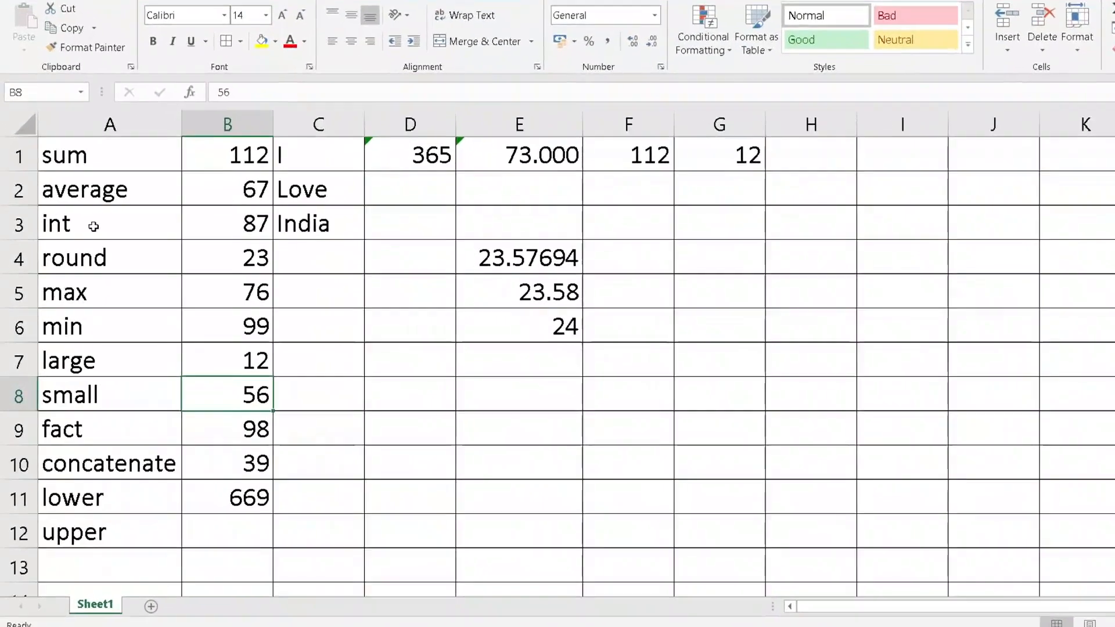
pyautogui.click(95, 224)
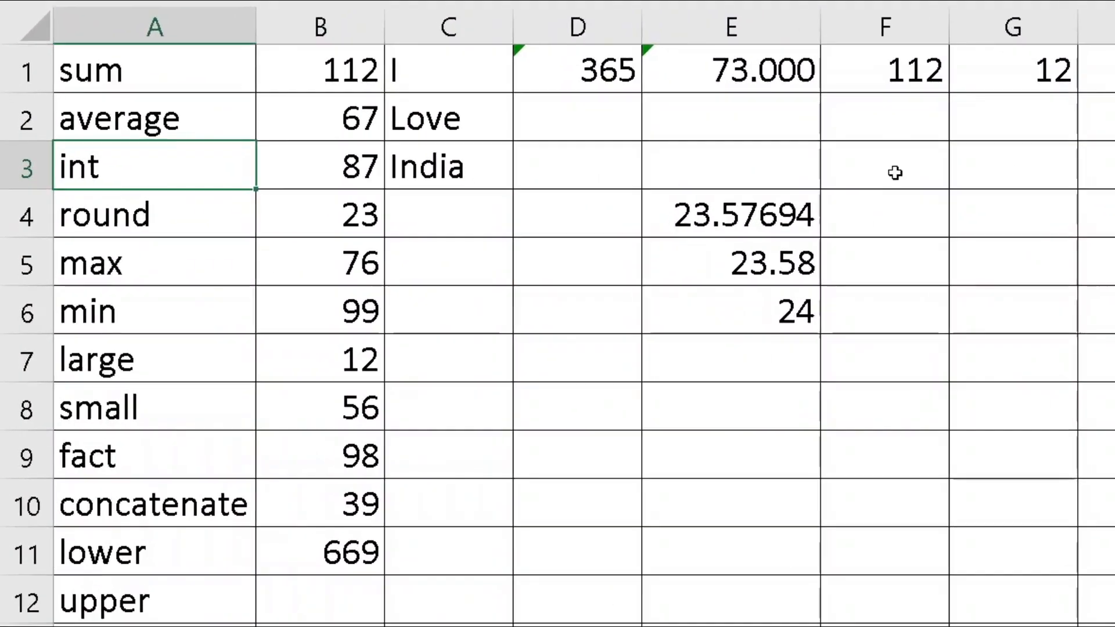
pyautogui.click(997, 221)
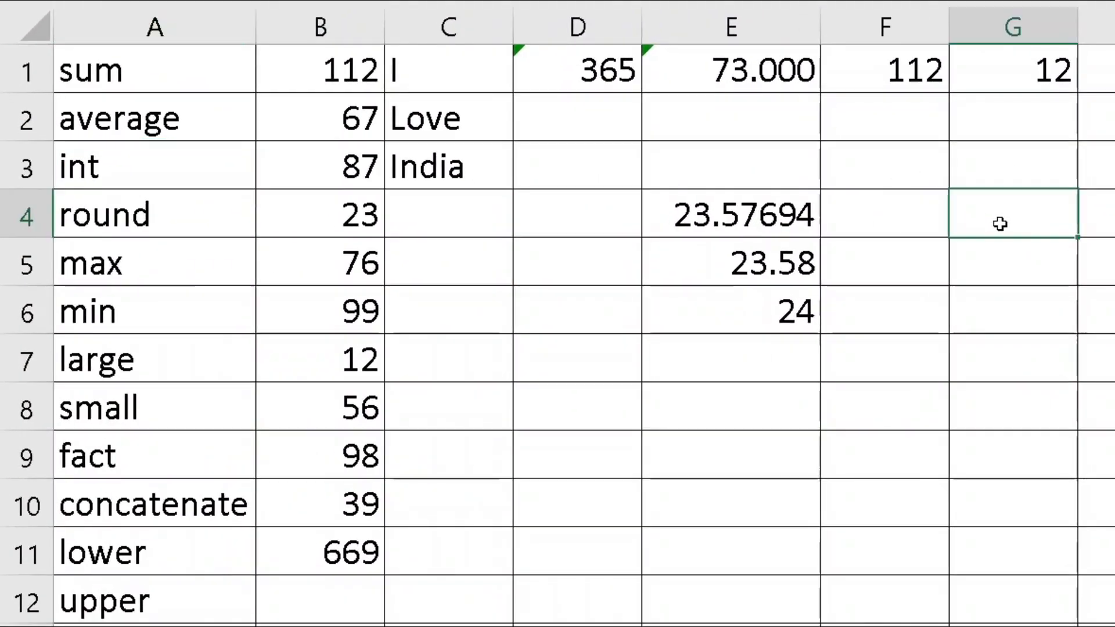
# Enter =INT(E4) in E8 so it returns 23, then select E6 through E8
pyautogui.click(722, 419)
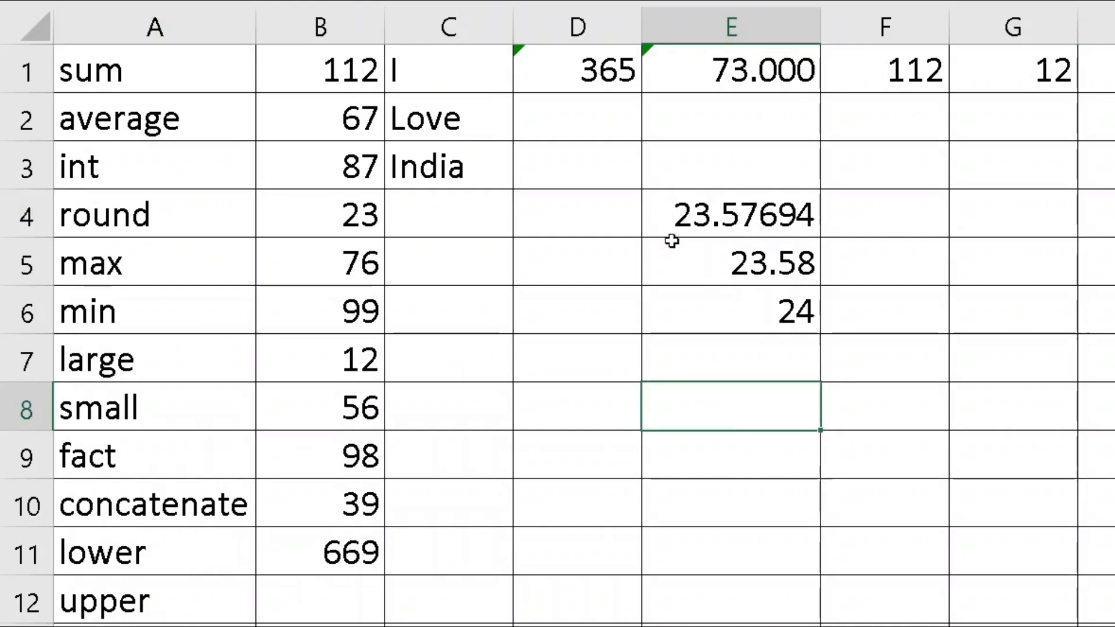
pyautogui.write('=int(')
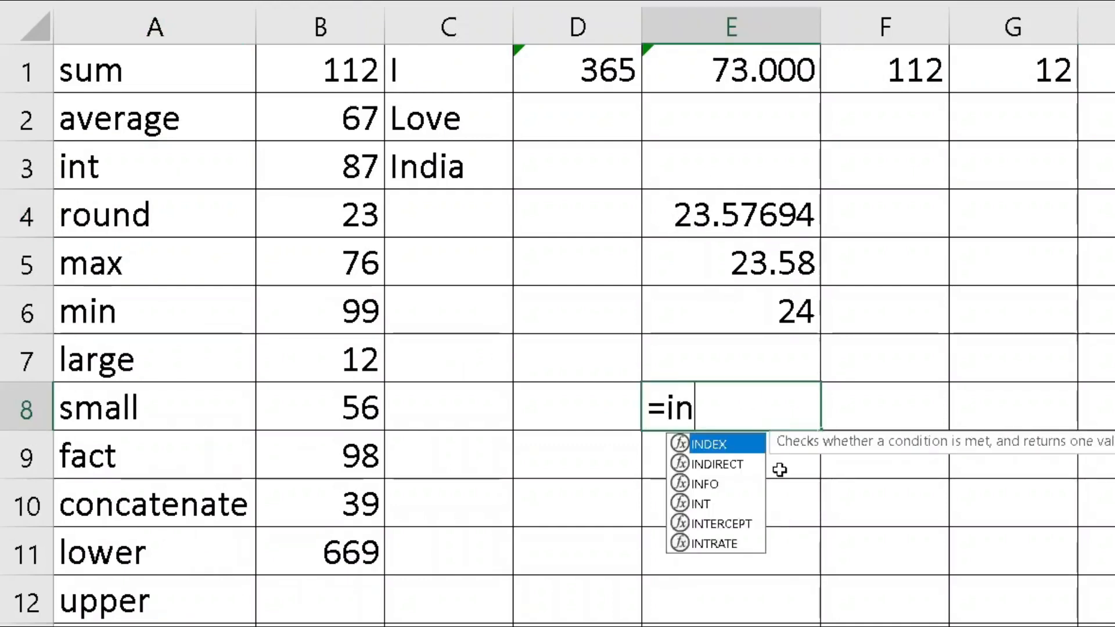
pyautogui.click(708, 220)
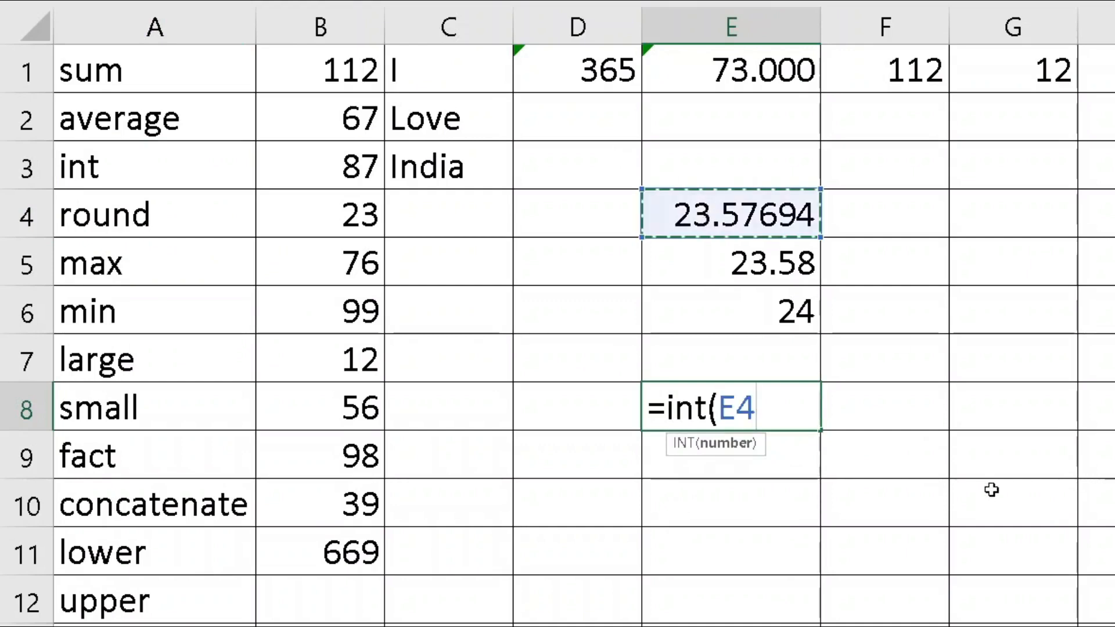
pyautogui.press('Return')
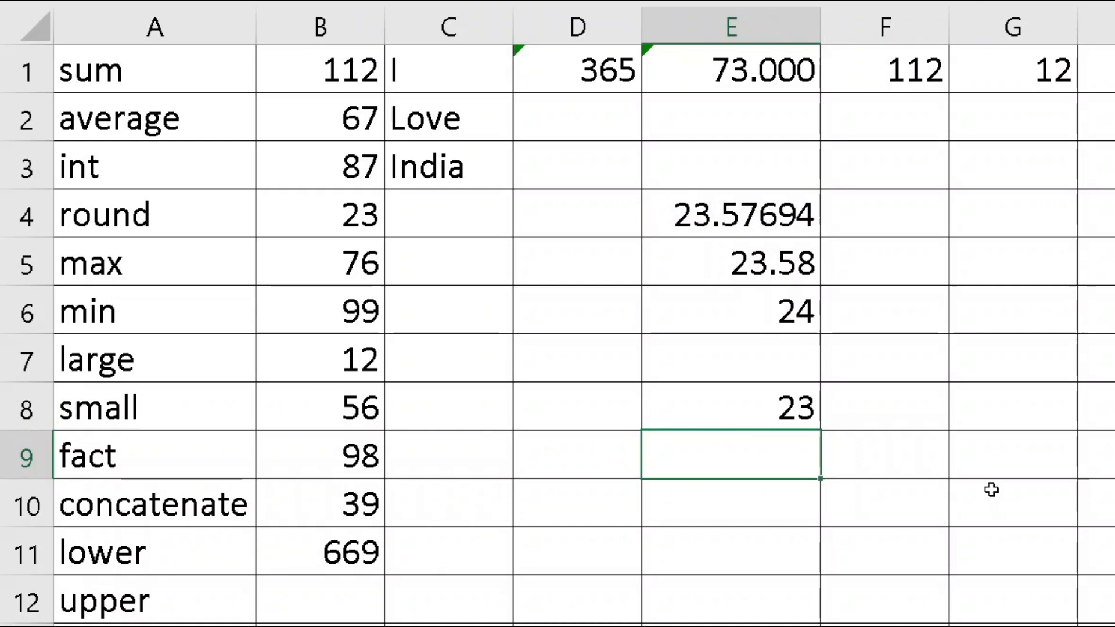
pyautogui.moveTo(751, 316); pyautogui.dragTo(752, 412)
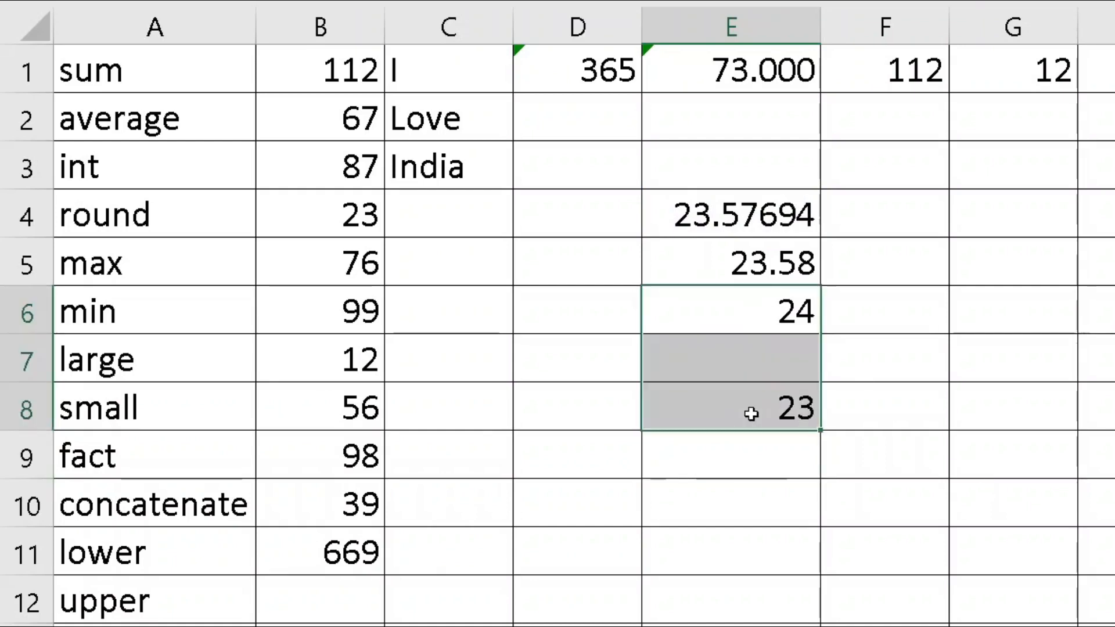
# Inspect the ROUND formula in E6 and the INT formula in E8, leaving them unchanged
pyautogui.click(767, 314)
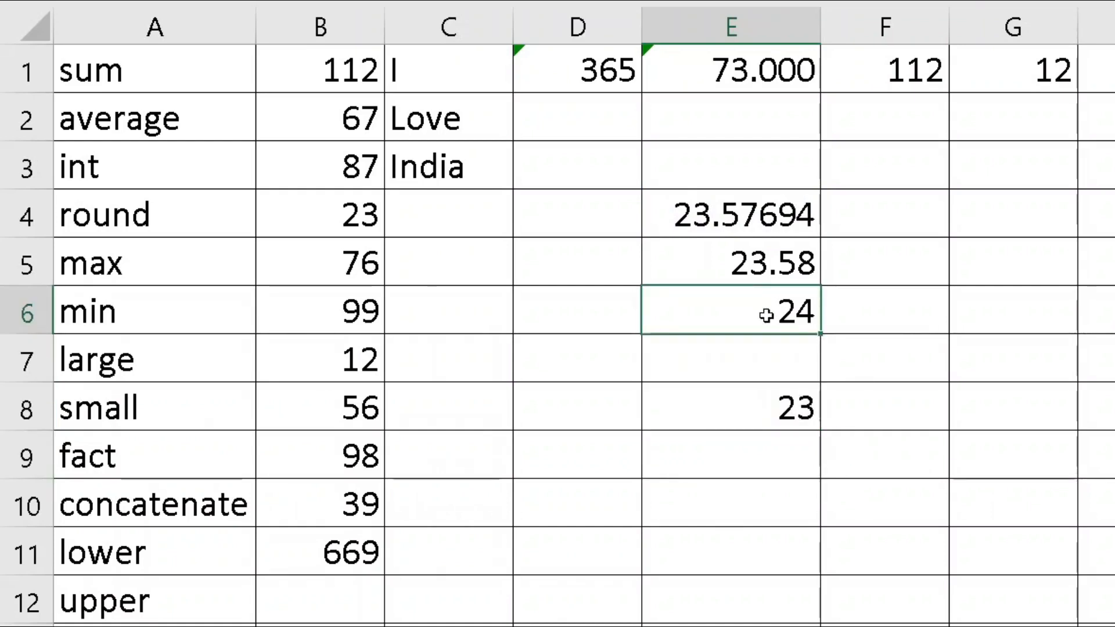
pyautogui.doubleClick(767, 315)
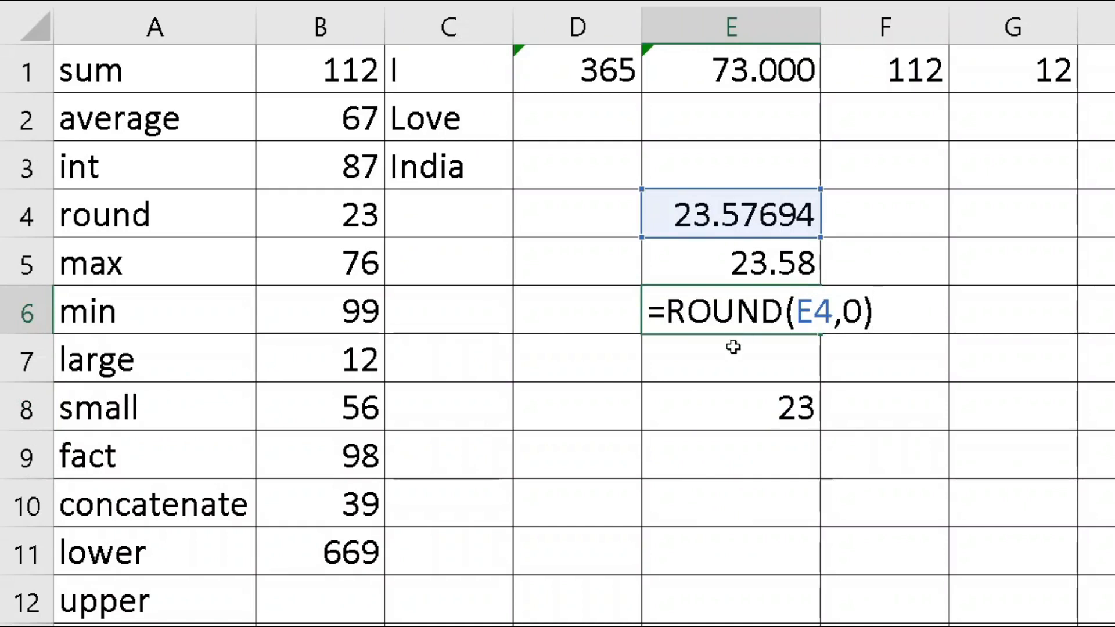
pyautogui.click(720, 409)
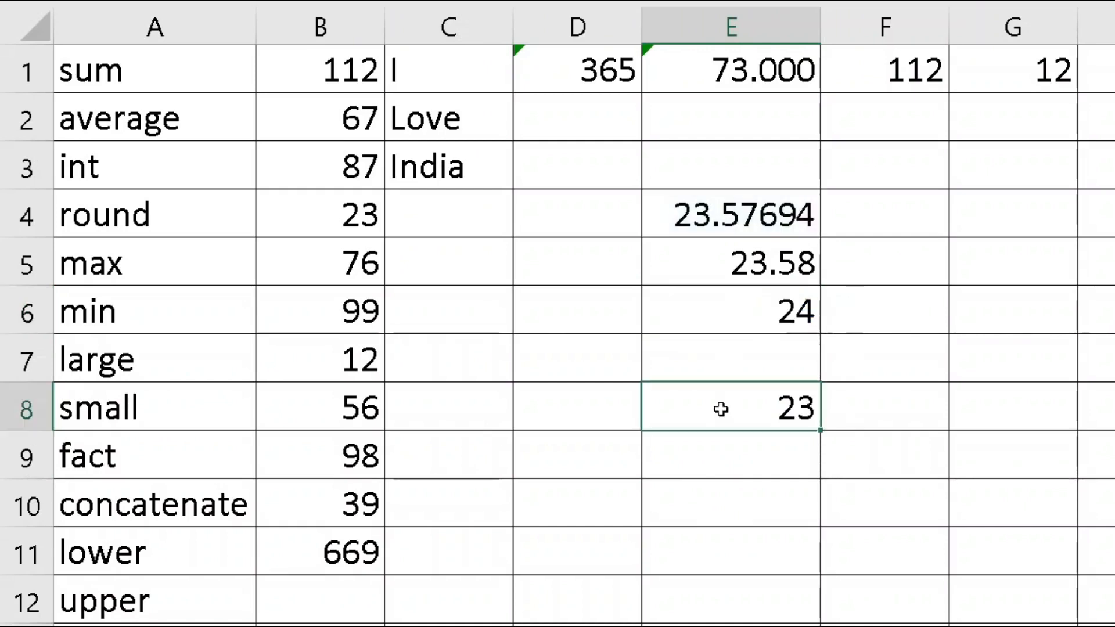
pyautogui.doubleClick(720, 410)
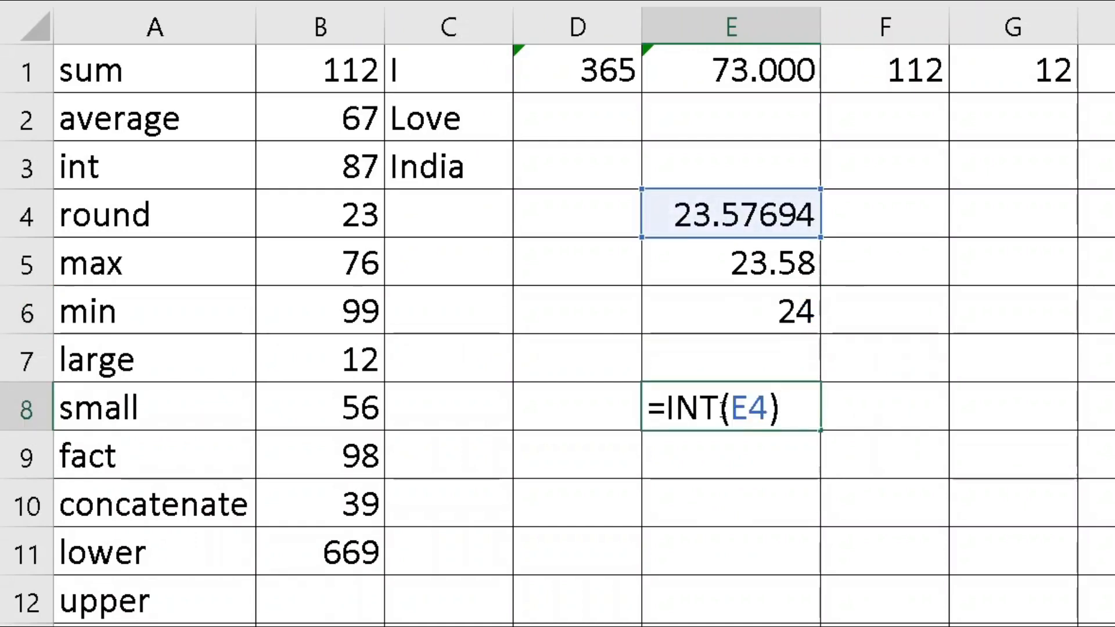
pyautogui.press('Escape')
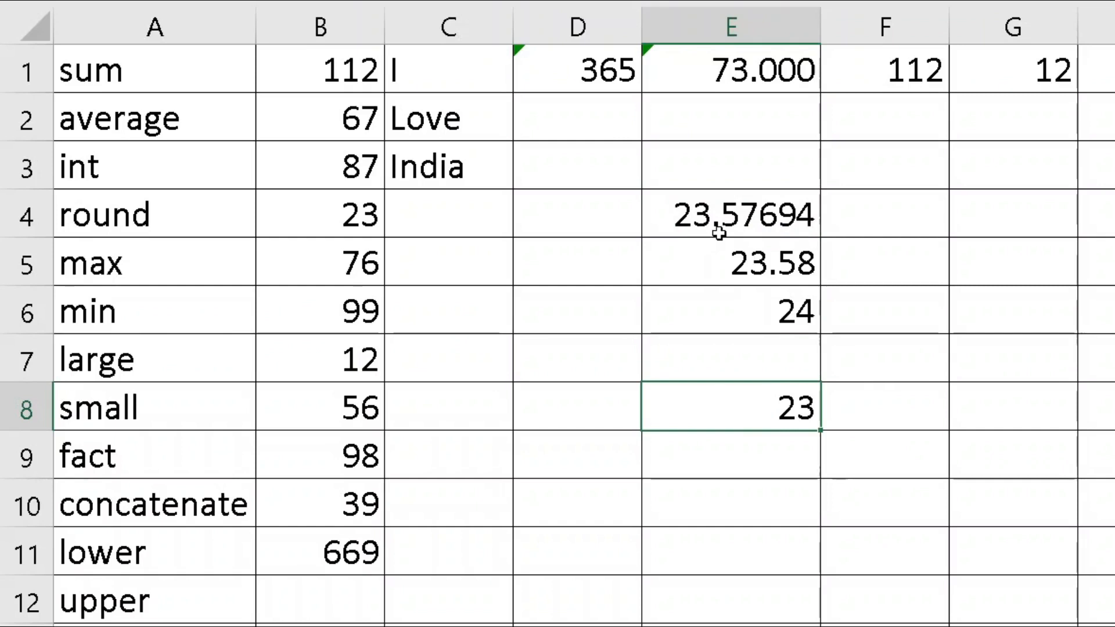
# Re-open E6's =ROUND(E4,0) formula and commit it, still showing 24
pyautogui.click(752, 312)
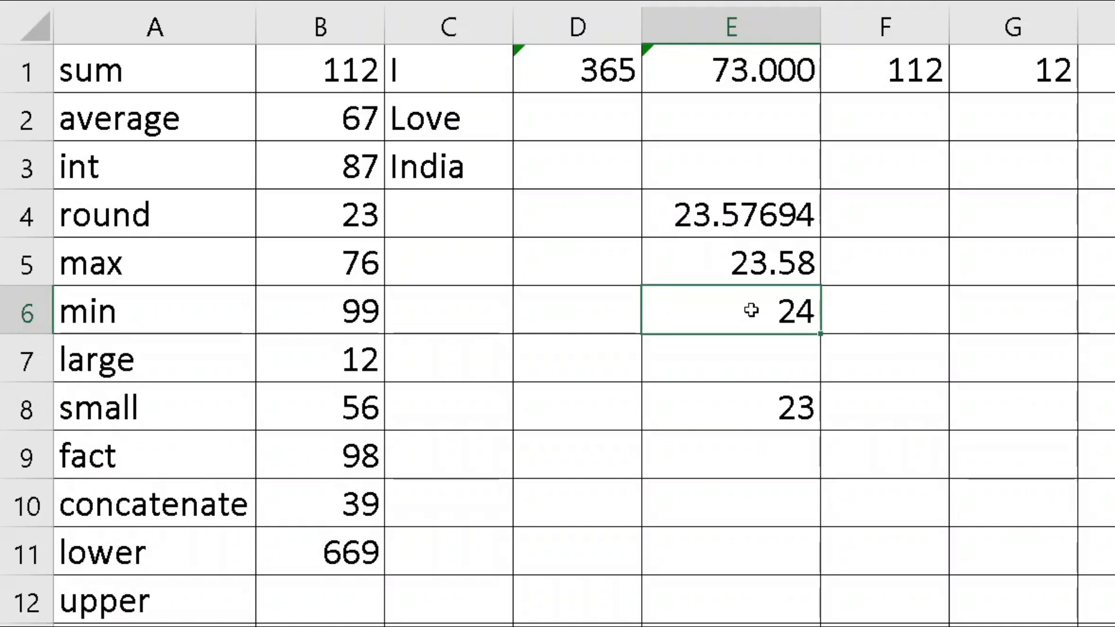
pyautogui.click(731, 258)
pyautogui.click(733, 310)
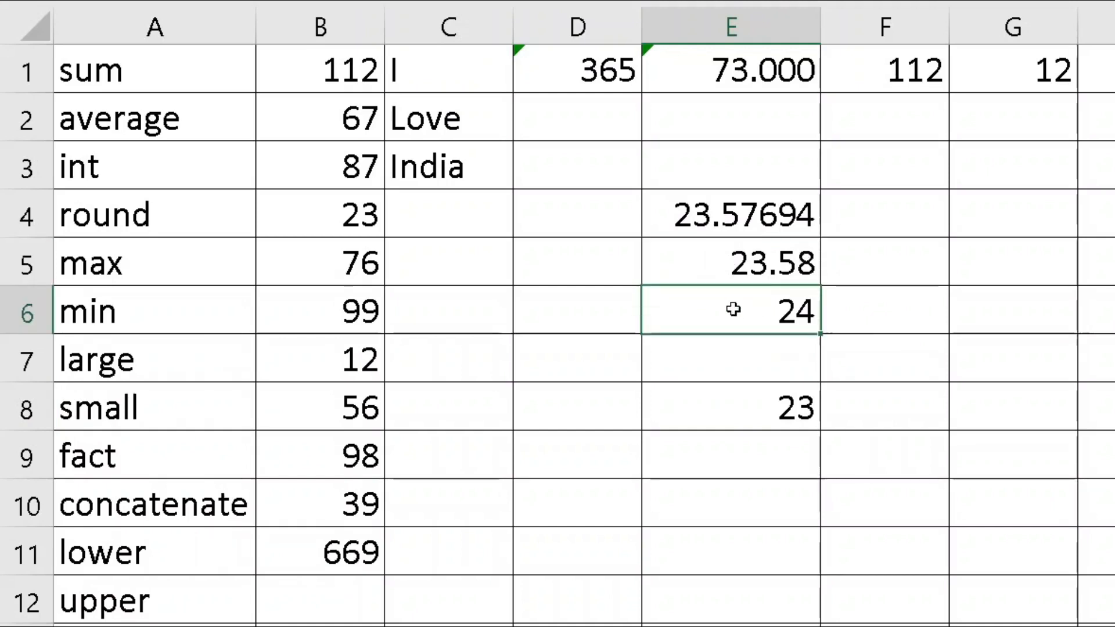
pyautogui.doubleClick(733, 309)
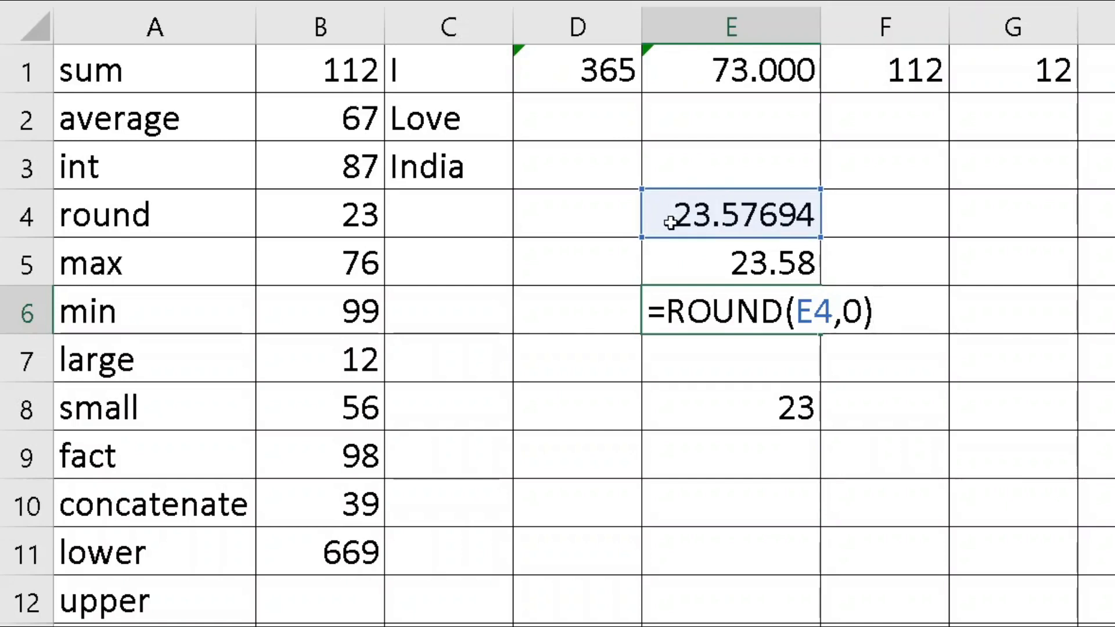
pyautogui.hotkey('ctrl', 'Return')
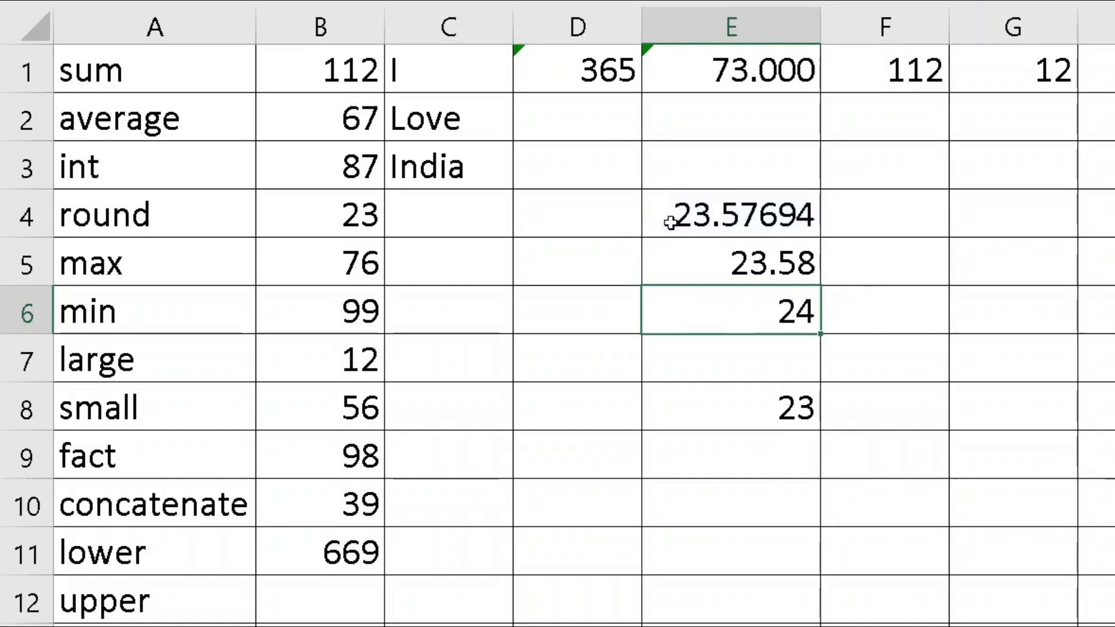
# Re-confirm E8's =INT(E4) result of 23 and move down to empty cell E10
pyautogui.click(757, 409)
pyautogui.doubleClick(757, 409)
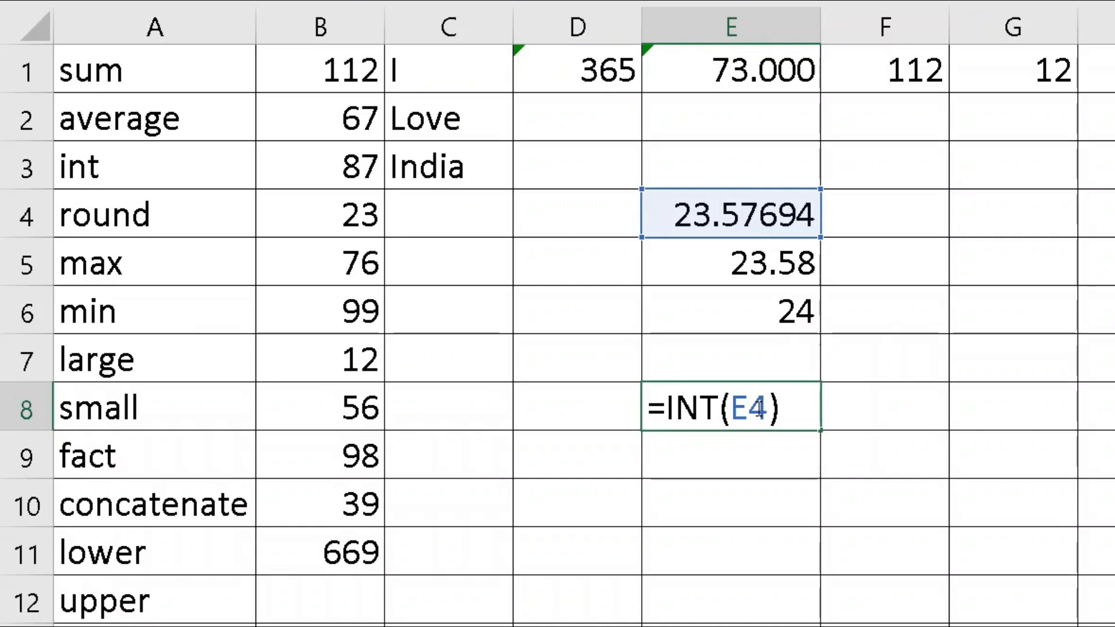
pyautogui.press('Return')
pyautogui.press('Return')
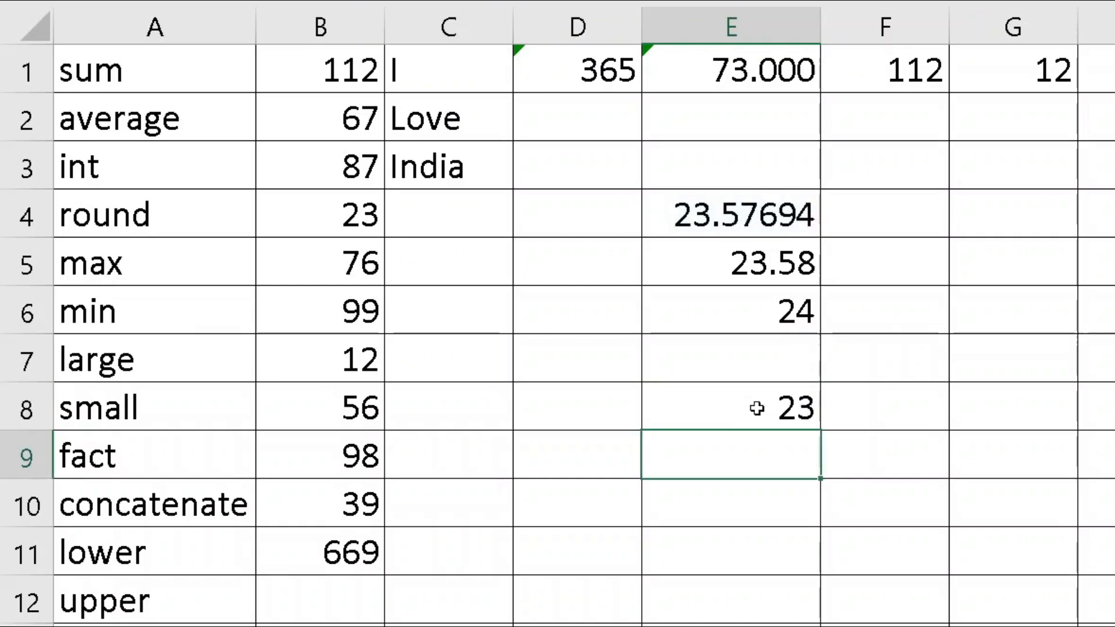
pyautogui.press('Up')
pyautogui.press('Up')
pyautogui.press('Up')
pyautogui.press('Up')
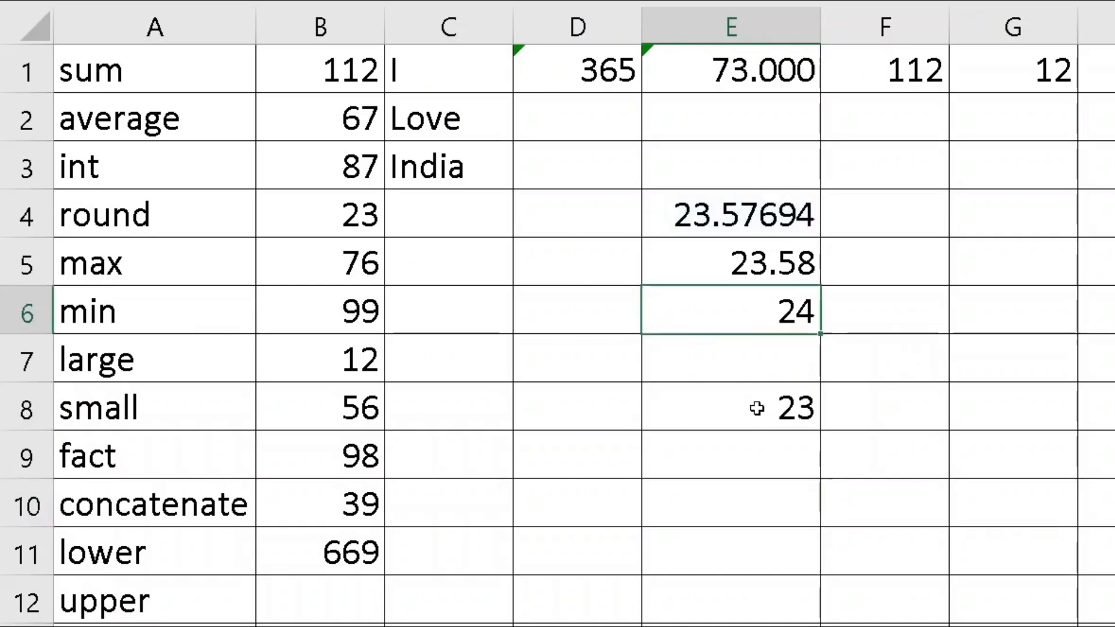
pyautogui.press('Down')
pyautogui.press('Down')
pyautogui.press('Down')
pyautogui.press('Up')
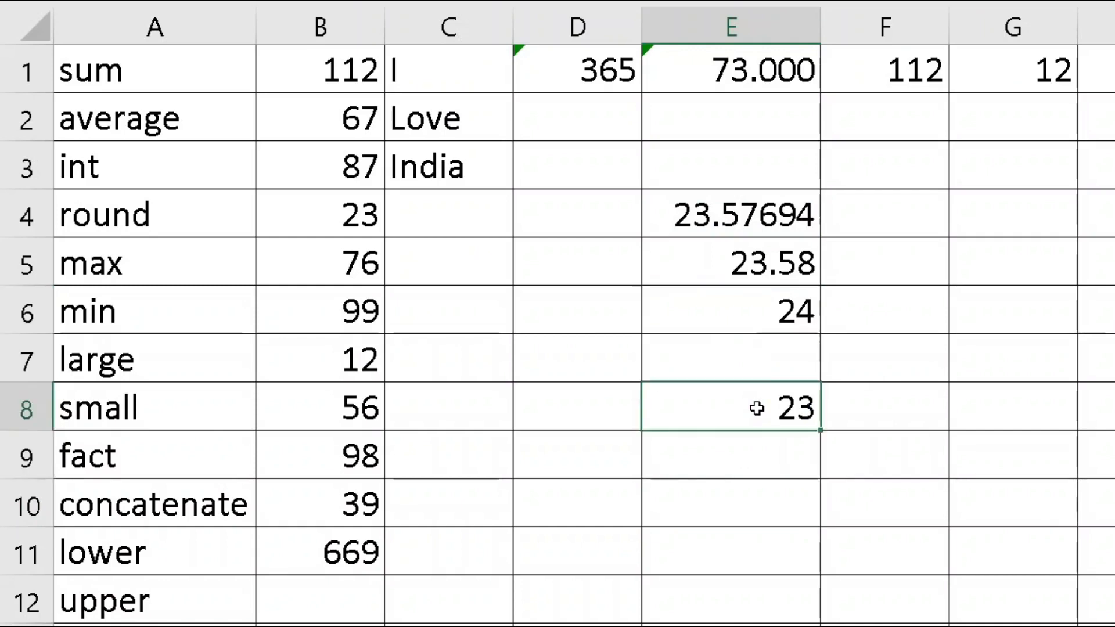
pyautogui.press('Down')
pyautogui.press('Down')
# Enter 12.98993 in E10 and =INT(E10) in E11, giving 12
pyautogui.write('12')
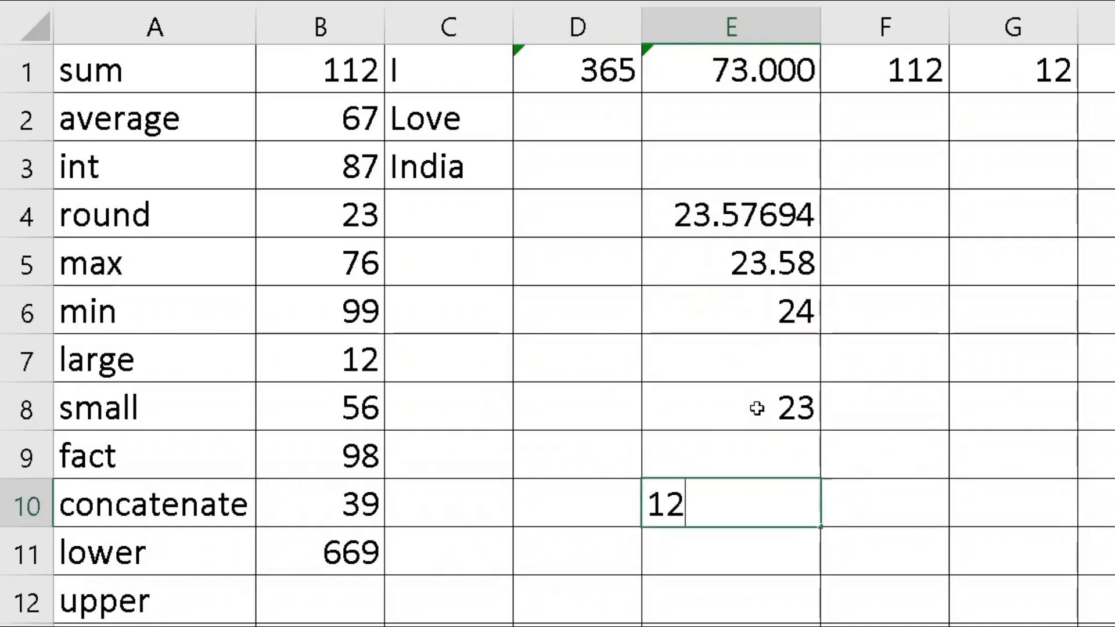
pyautogui.write('.98993')
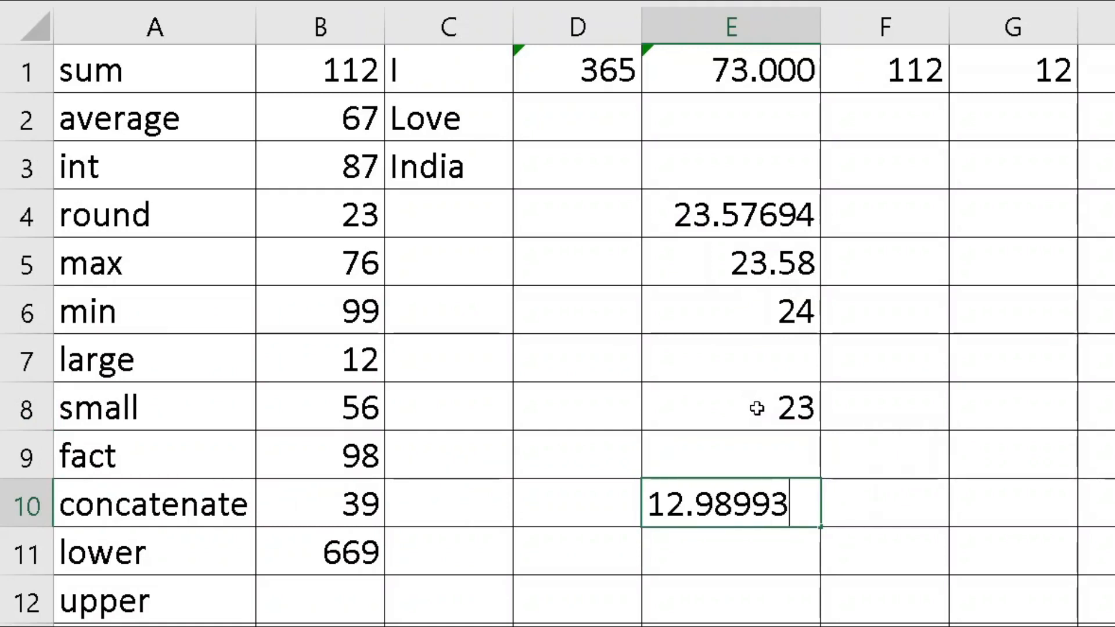
pyautogui.press('Return')
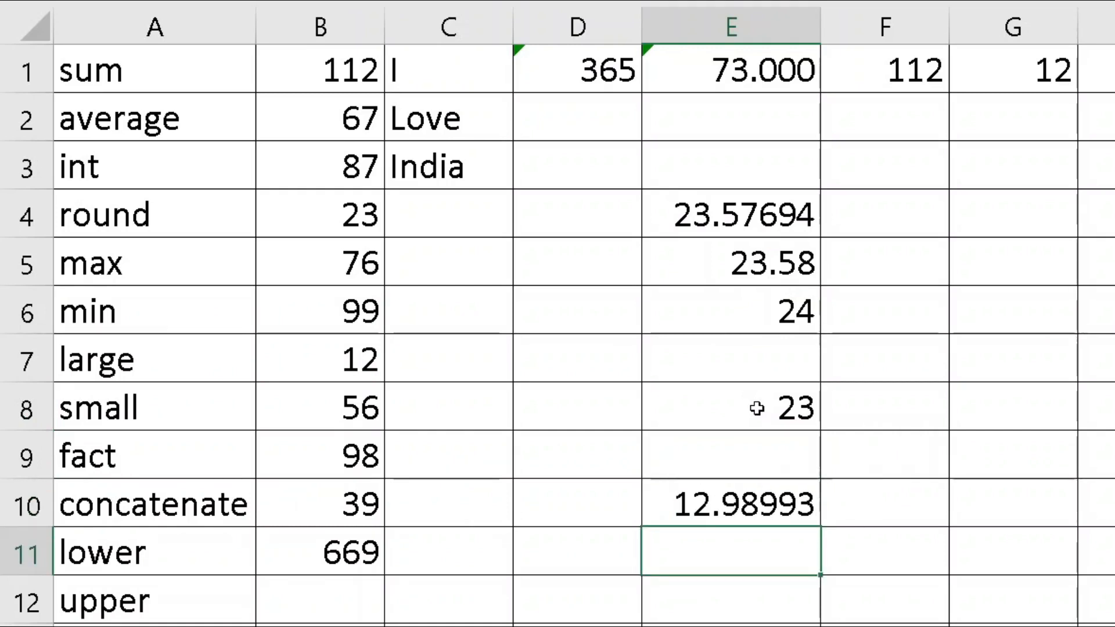
pyautogui.write('=int(')
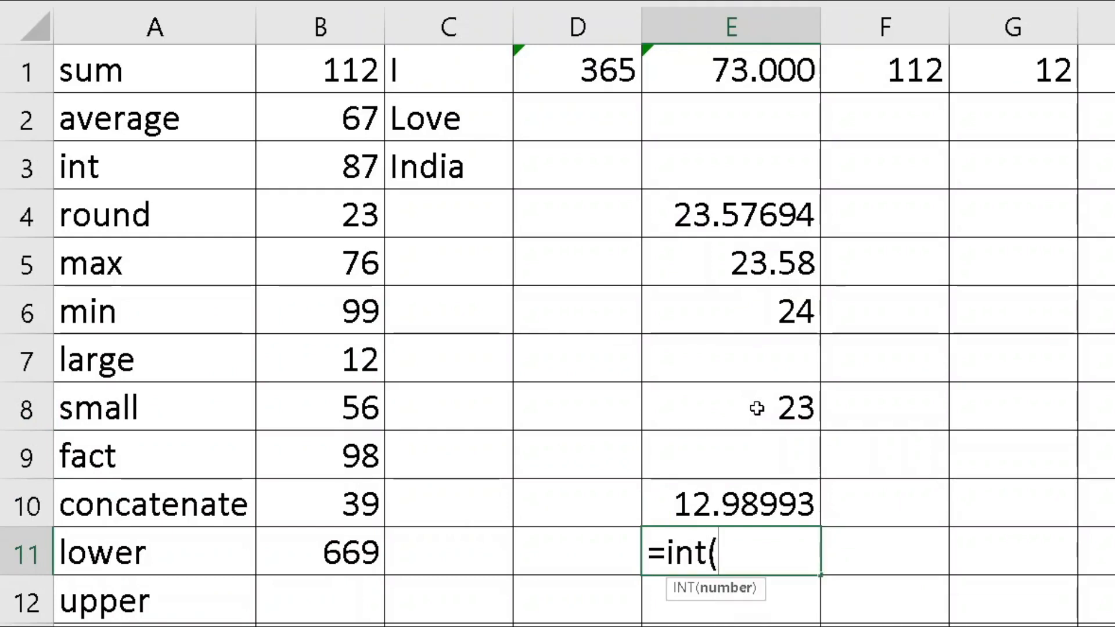
pyautogui.press('Up')
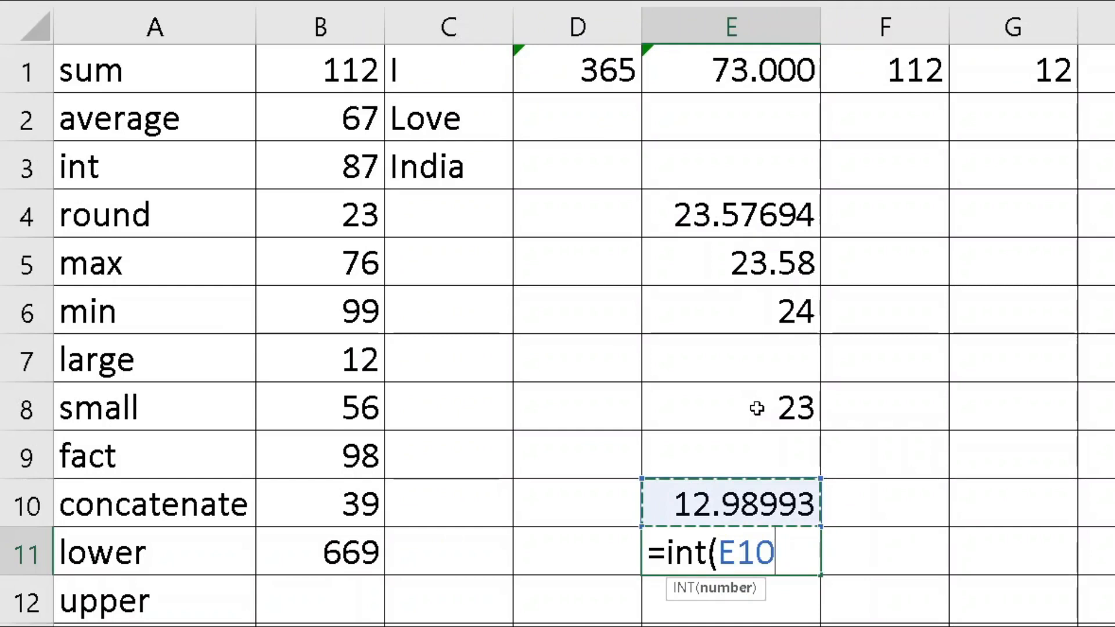
pyautogui.press('Return')
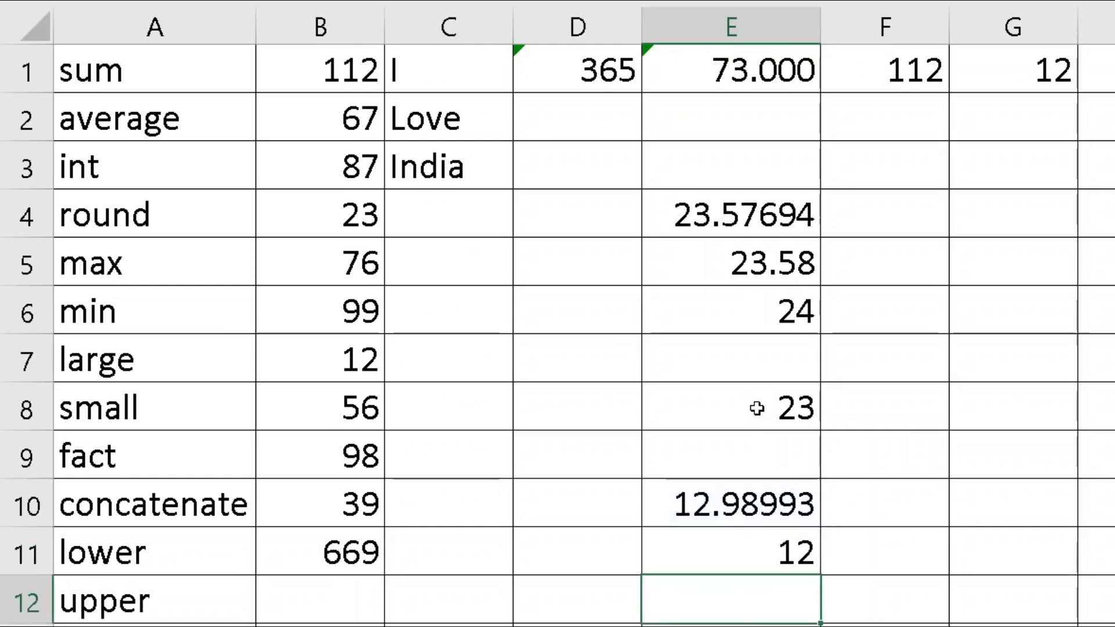
# Enter =ROUND(E10,0) in E12, giving 13
pyautogui.press('Down')
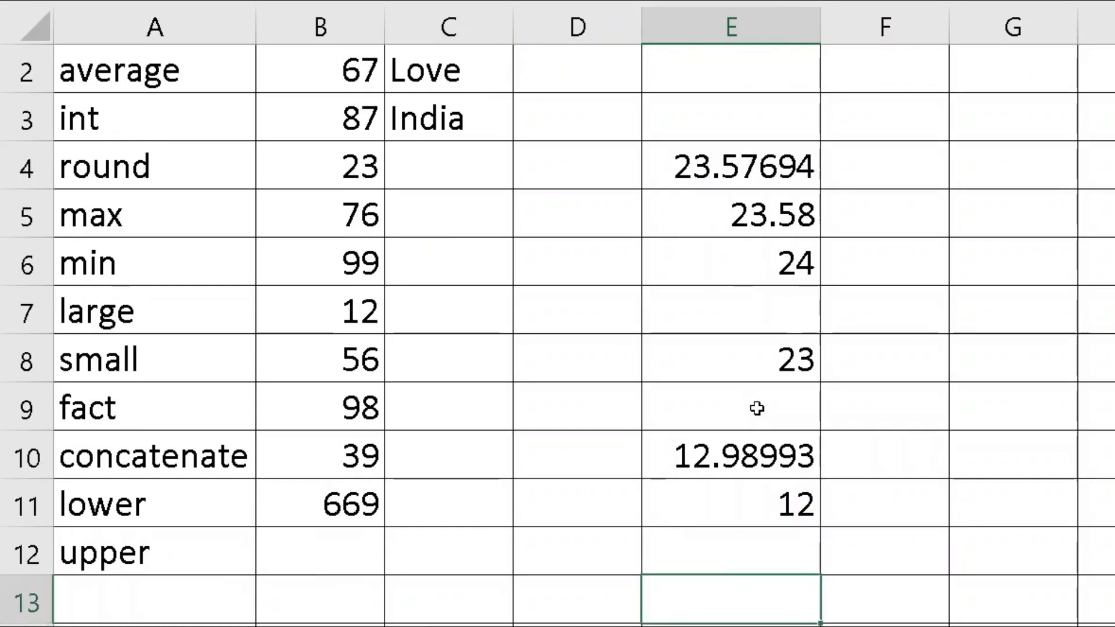
pyautogui.press('Up')
pyautogui.write('=round(')
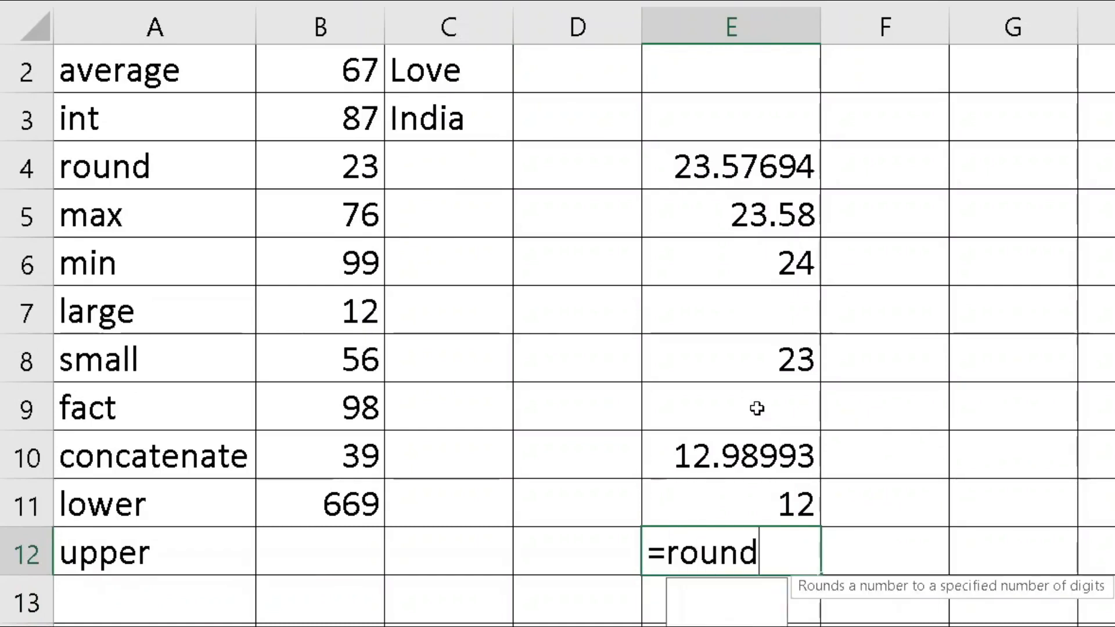
pyautogui.press('Up')
pyautogui.press('Up')
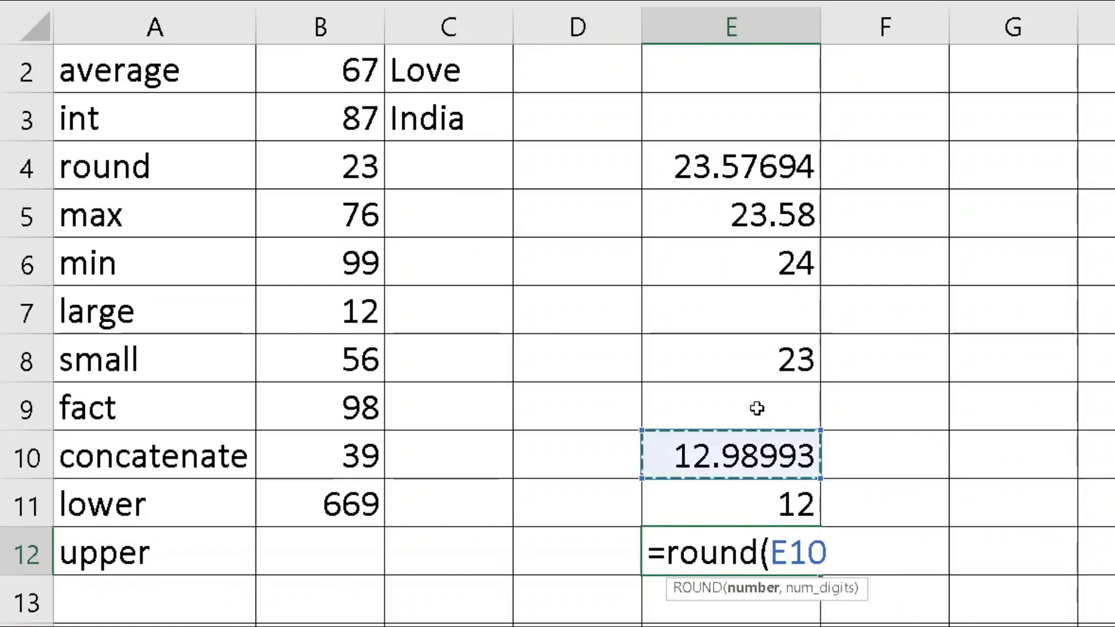
pyautogui.write(',0')
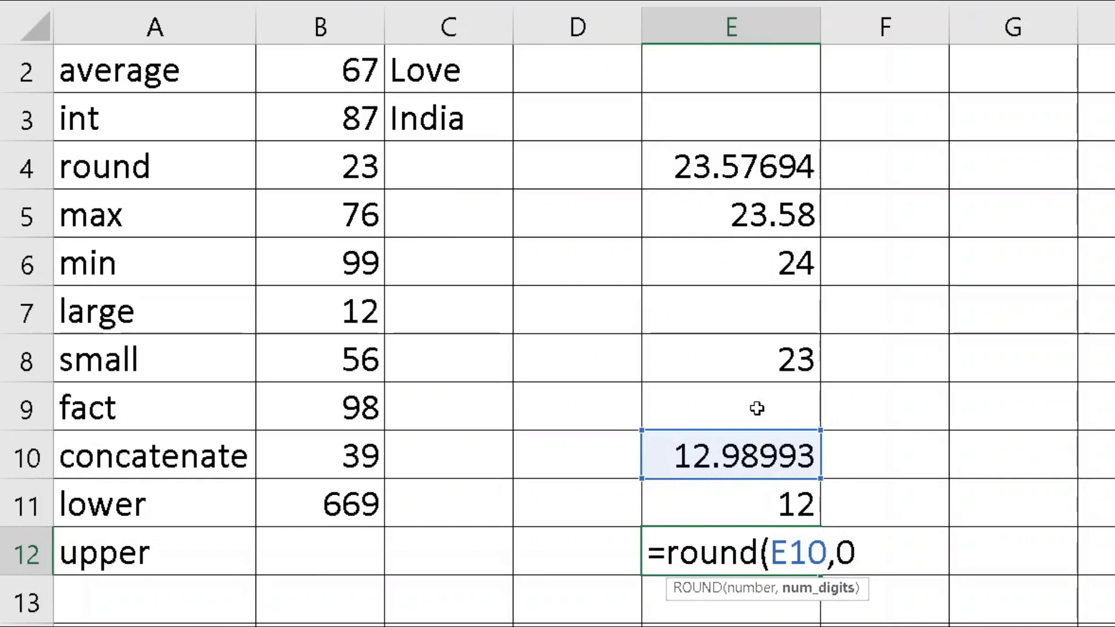
pyautogui.press('Return')
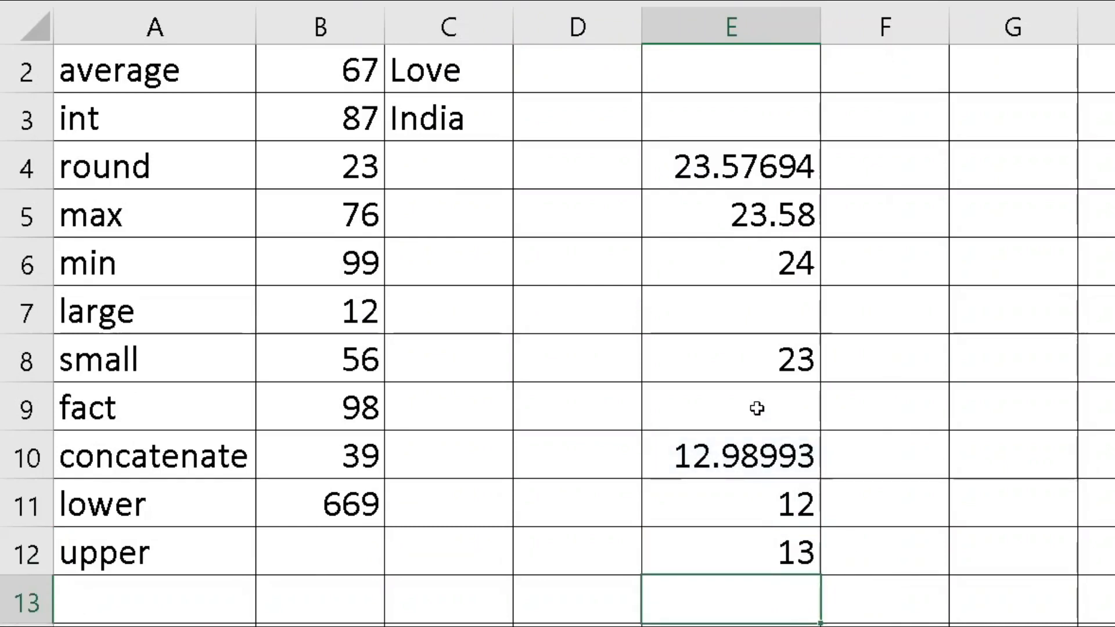
pyautogui.press('Up')
pyautogui.press('Up')
pyautogui.press('Up')
pyautogui.press('Up')
pyautogui.press('Up')
pyautogui.press('Up')
pyautogui.press('Up')
pyautogui.press('Up')
pyautogui.press('Up')
pyautogui.press('Up')
pyautogui.press('Up')
pyautogui.press('Up')
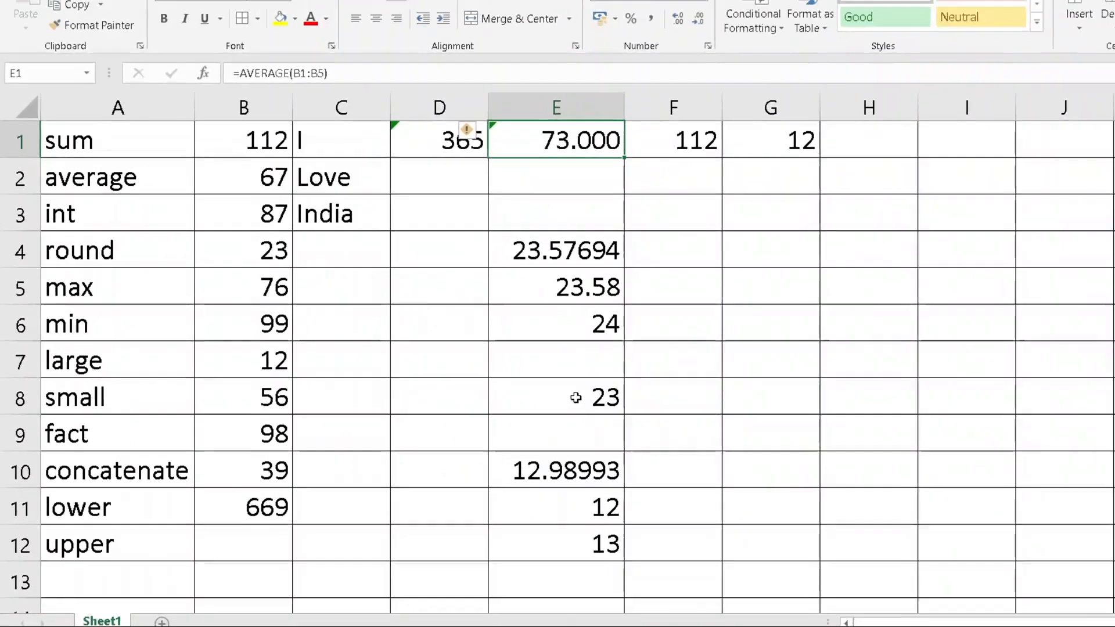
# Enter =LARGE(B1:B10,4) in I1, which shows 87
pyautogui.click(169, 366)
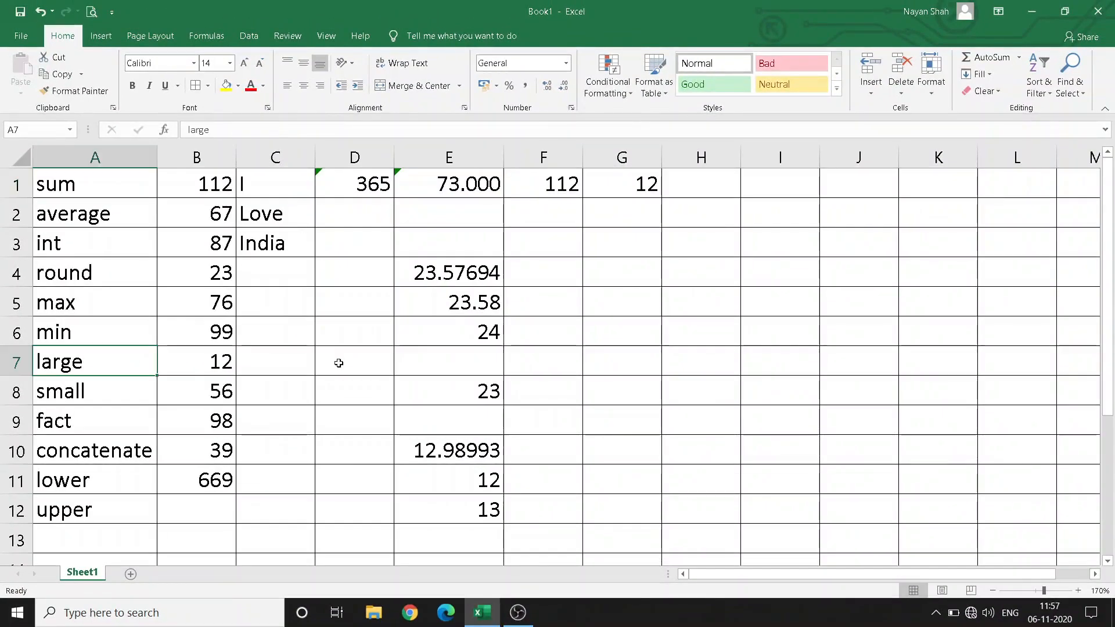
pyautogui.click(759, 187)
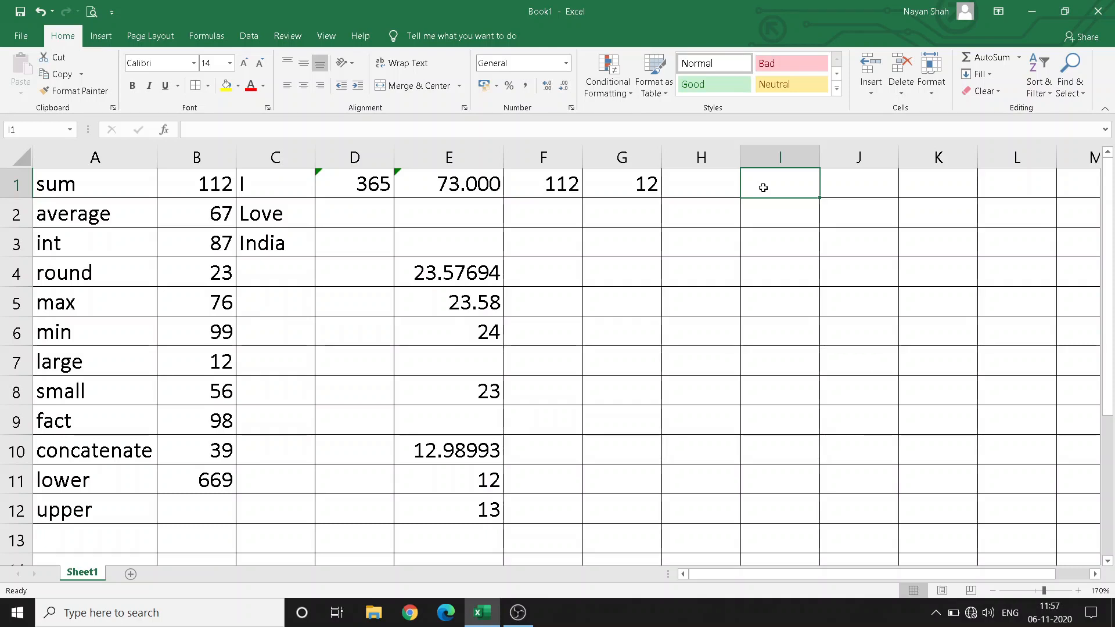
pyautogui.write('=large')
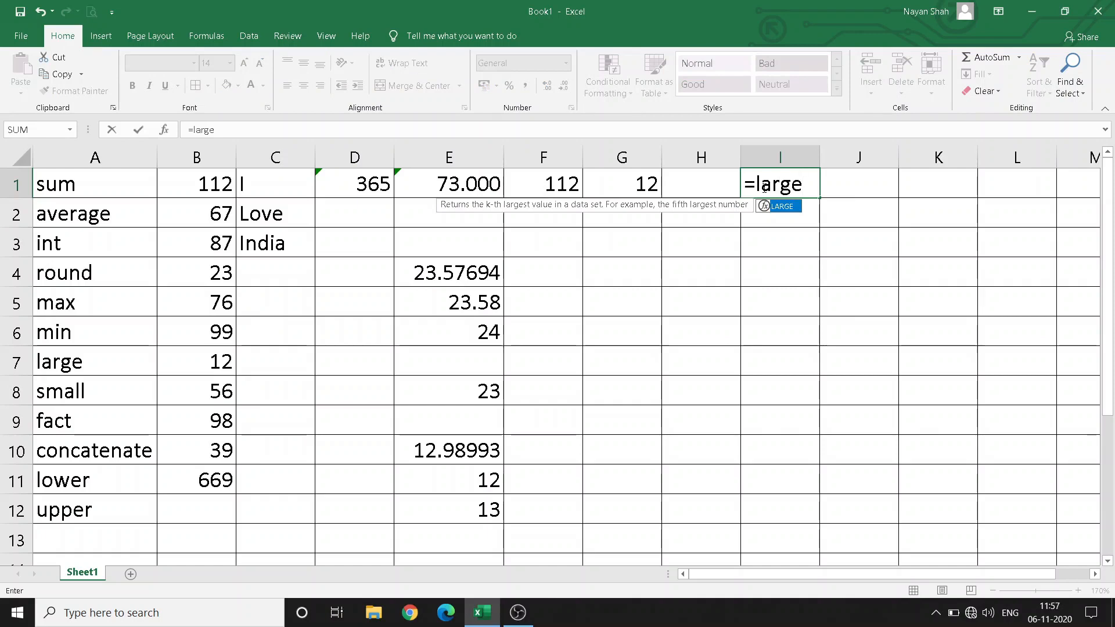
pyautogui.write('(')
pyautogui.moveTo(209, 190); pyautogui.dragTo(206, 444)
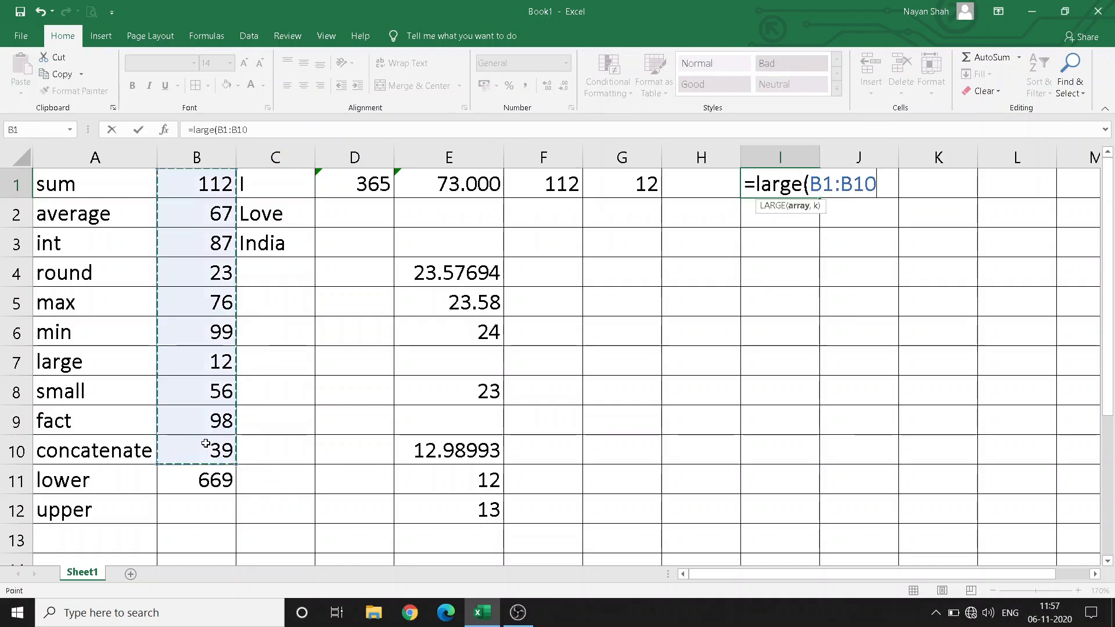
pyautogui.write(',')
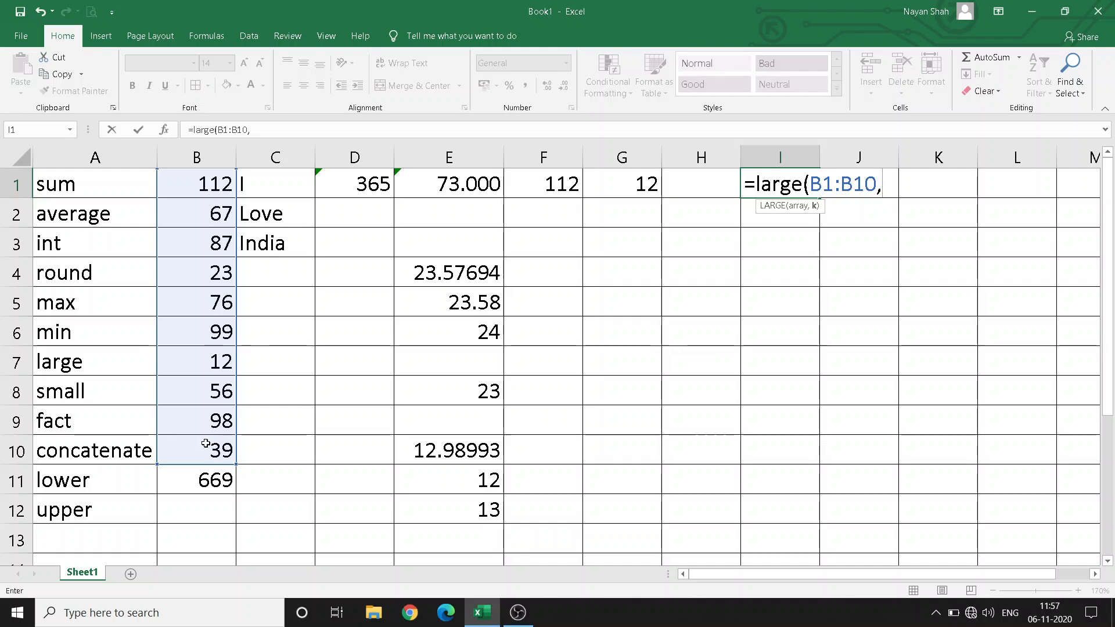
pyautogui.write('4')
pyautogui.hotkey('ctrl', 'Return')
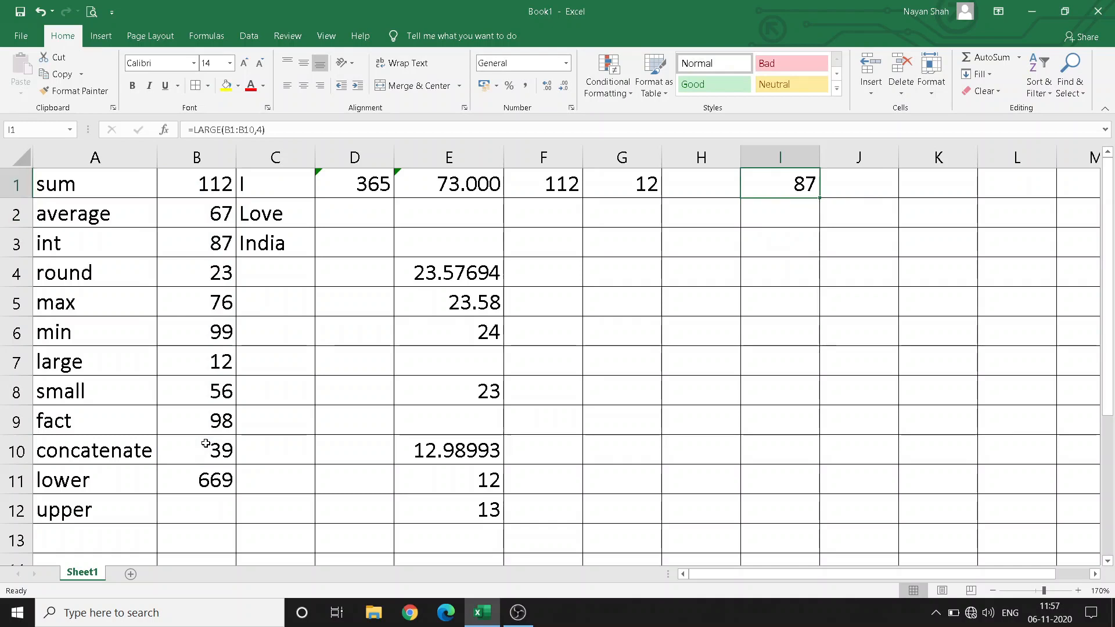
# Change B7 from 12 to 88 so I1's result updates to 88
pyautogui.moveTo(168, 184); pyautogui.dragTo(169, 451)
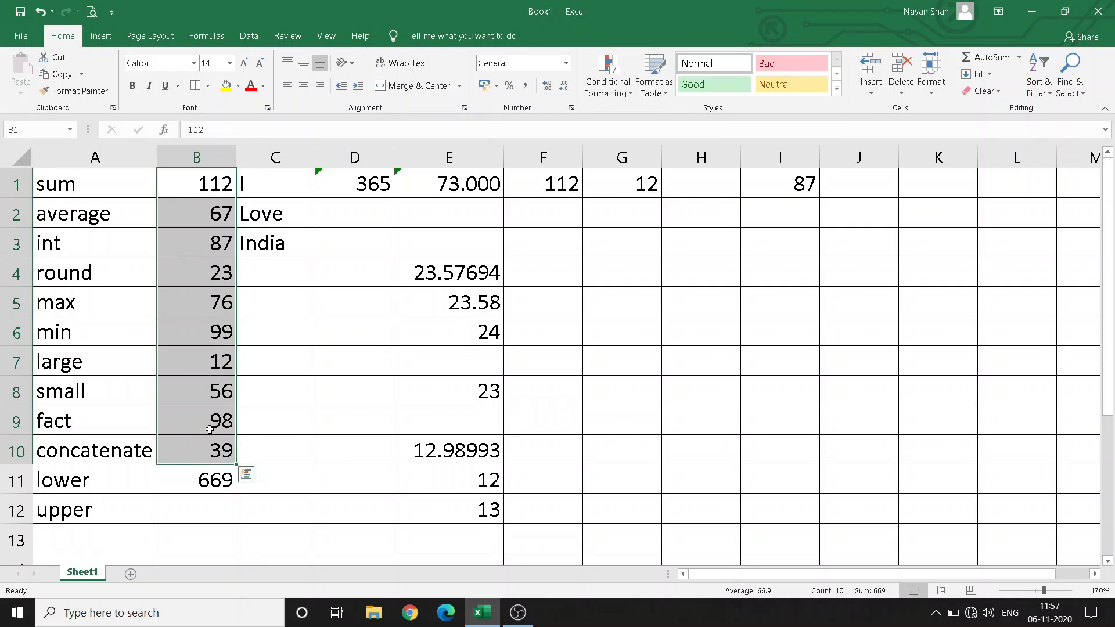
pyautogui.click(195, 246)
pyautogui.click(198, 362)
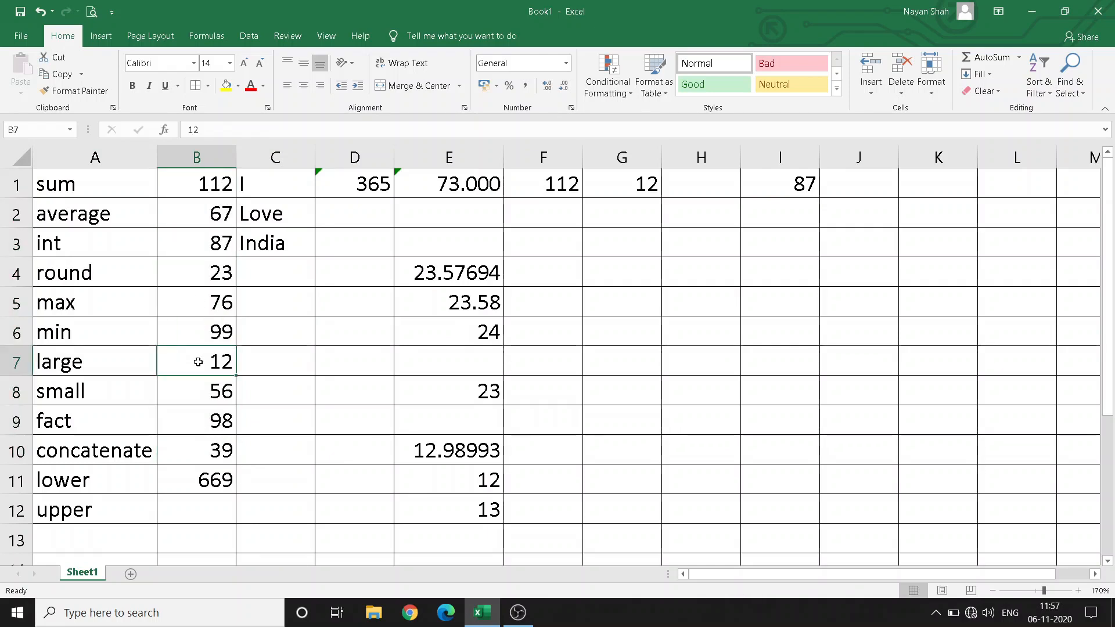
pyautogui.write('88')
pyautogui.press('Return')
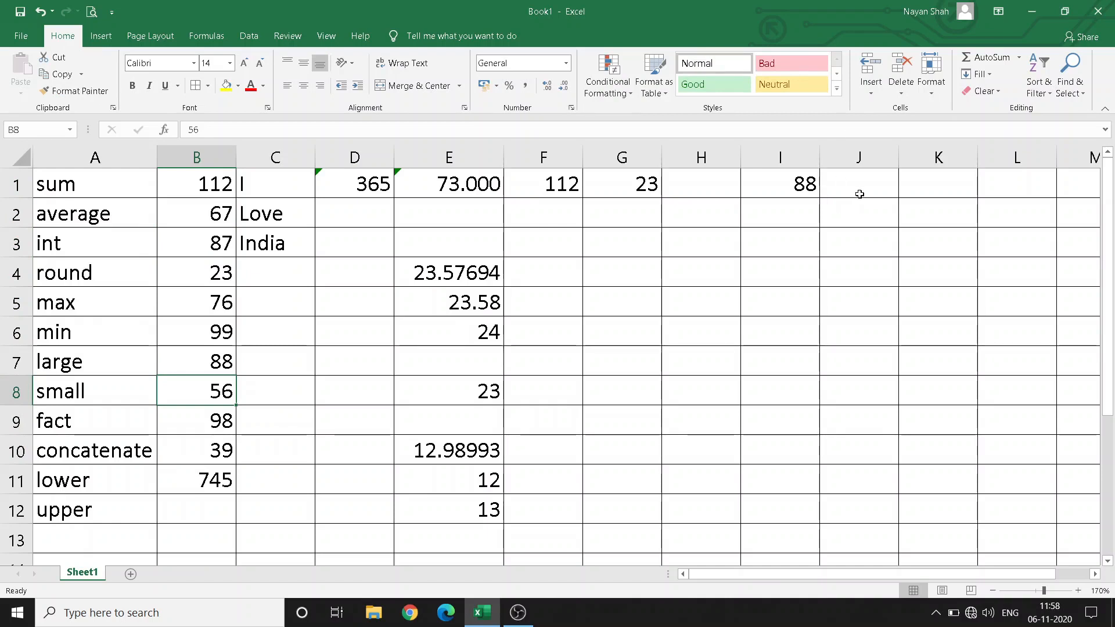
pyautogui.click(790, 249)
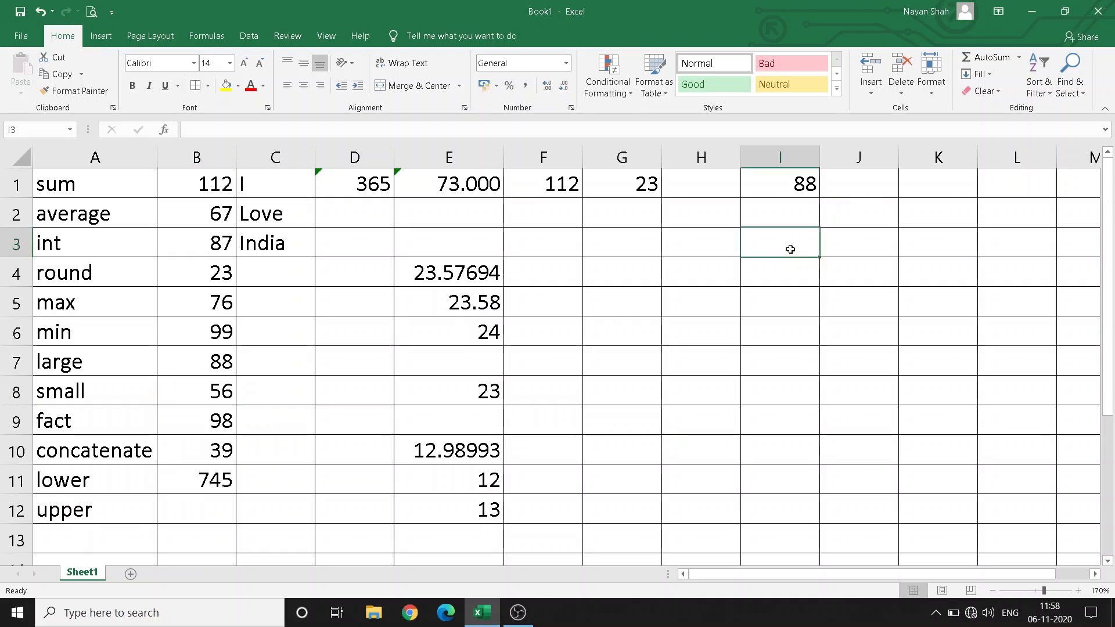
# Enter =SMALL(B1:B8,2) in I3, returning 39
pyautogui.write('=small')
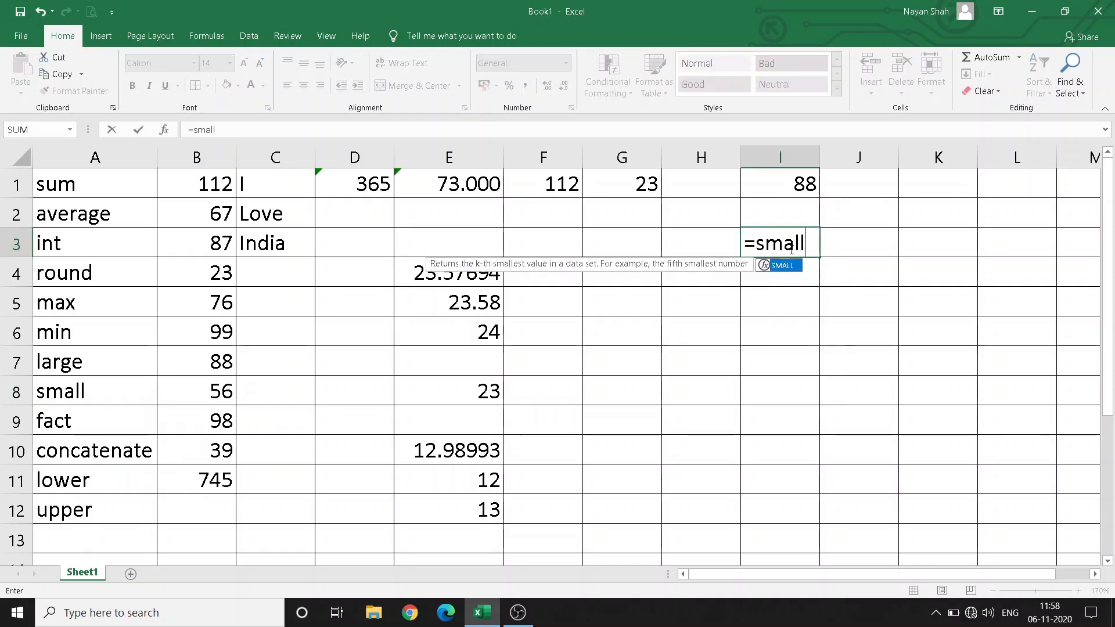
pyautogui.write('(')
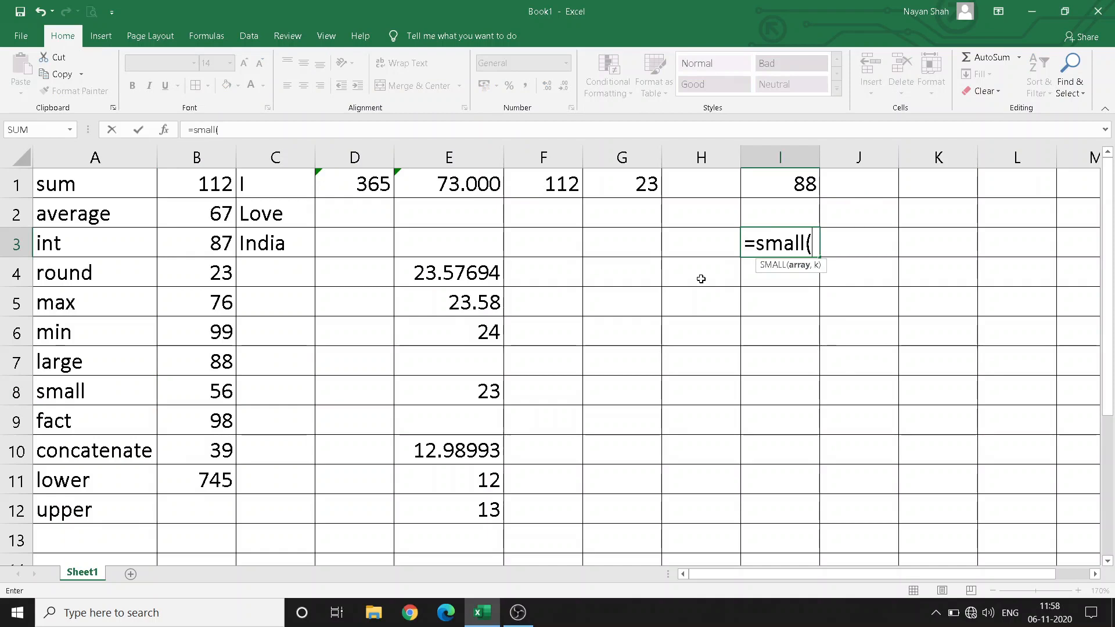
pyautogui.moveTo(199, 182); pyautogui.dragTo(189, 447)
pyautogui.write(',2')
pyautogui.press('Return')
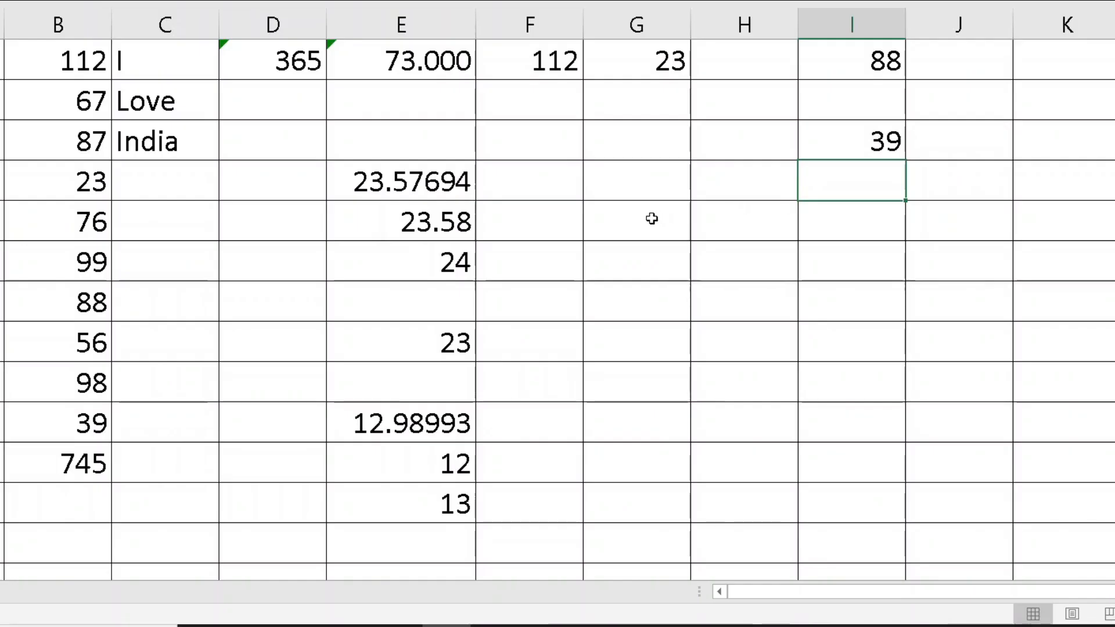
# Enter =FACT(4) in G5, giving 24
pyautogui.click(633, 301)
pyautogui.write('=fac')
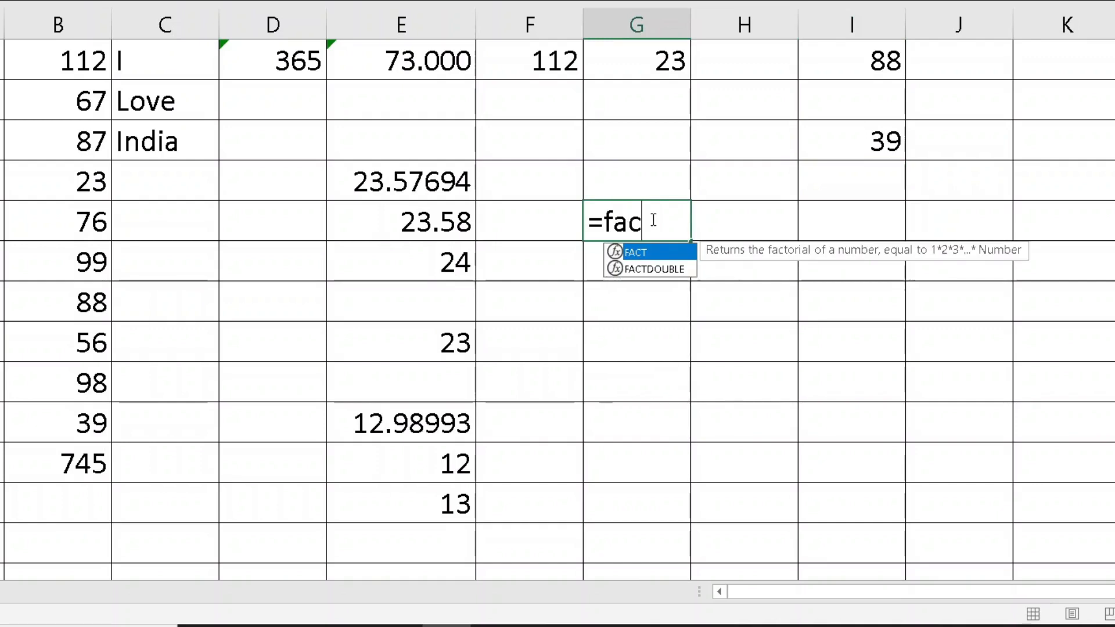
pyautogui.write('t')
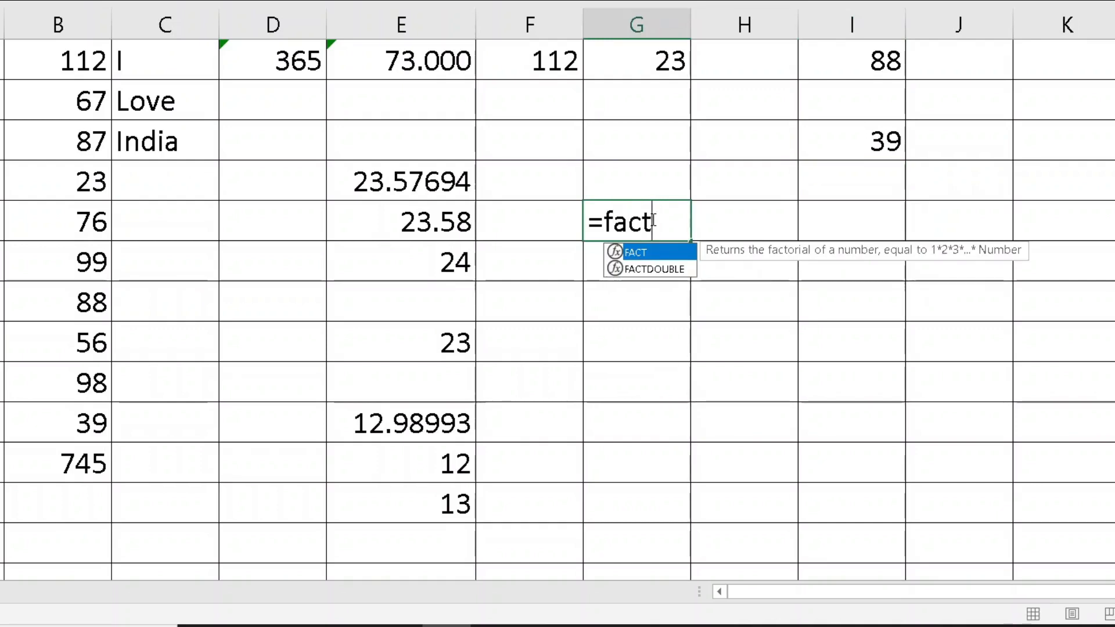
pyautogui.write('(')
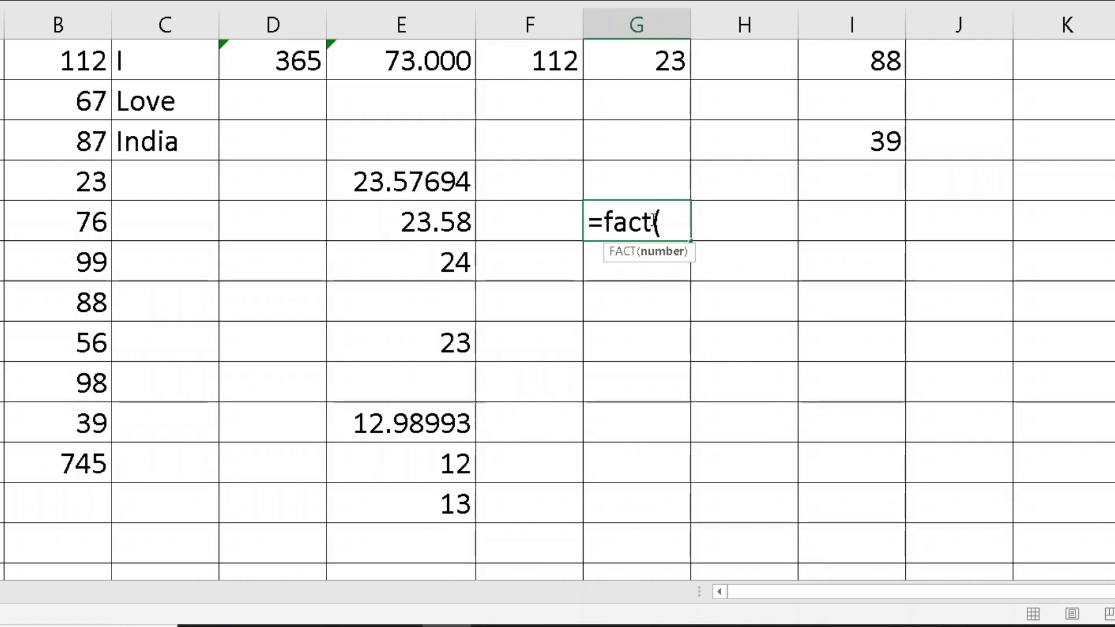
pyautogui.write('4)')
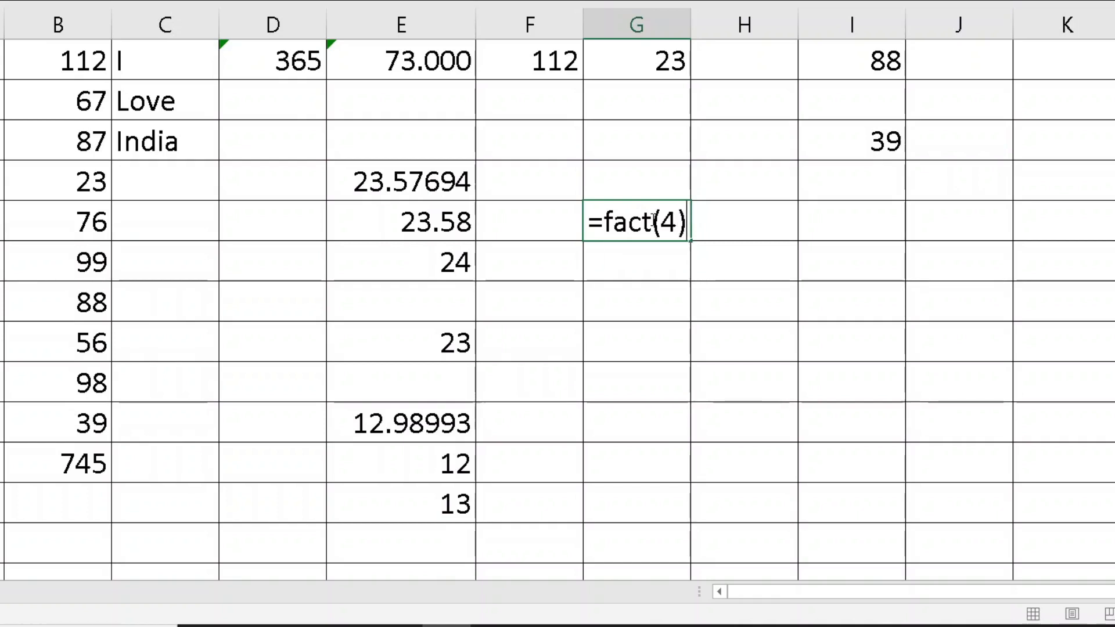
pyautogui.press('Return')
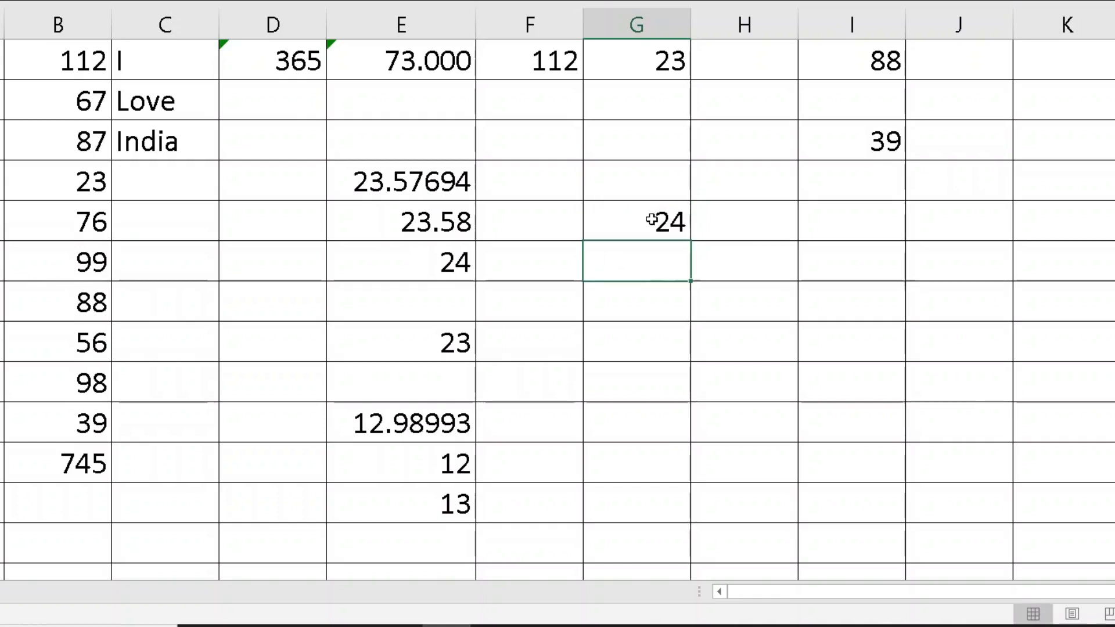
# Type 4x3x2x1 explanation notes in column I, then erase them
pyautogui.click(651, 219)
pyautogui.press('Right')
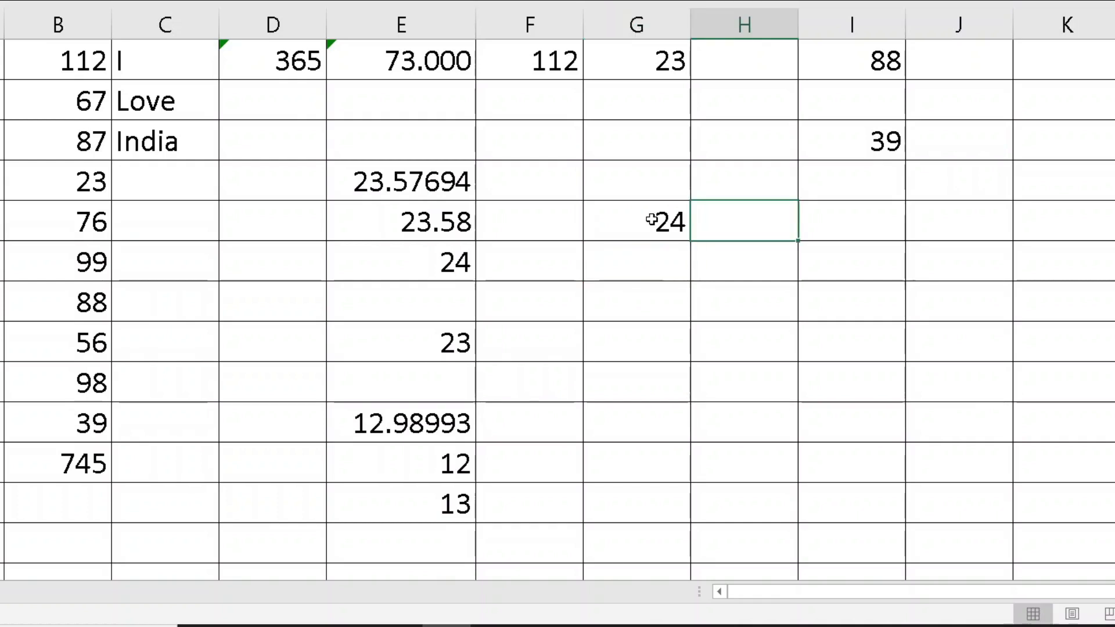
pyautogui.press('Right')
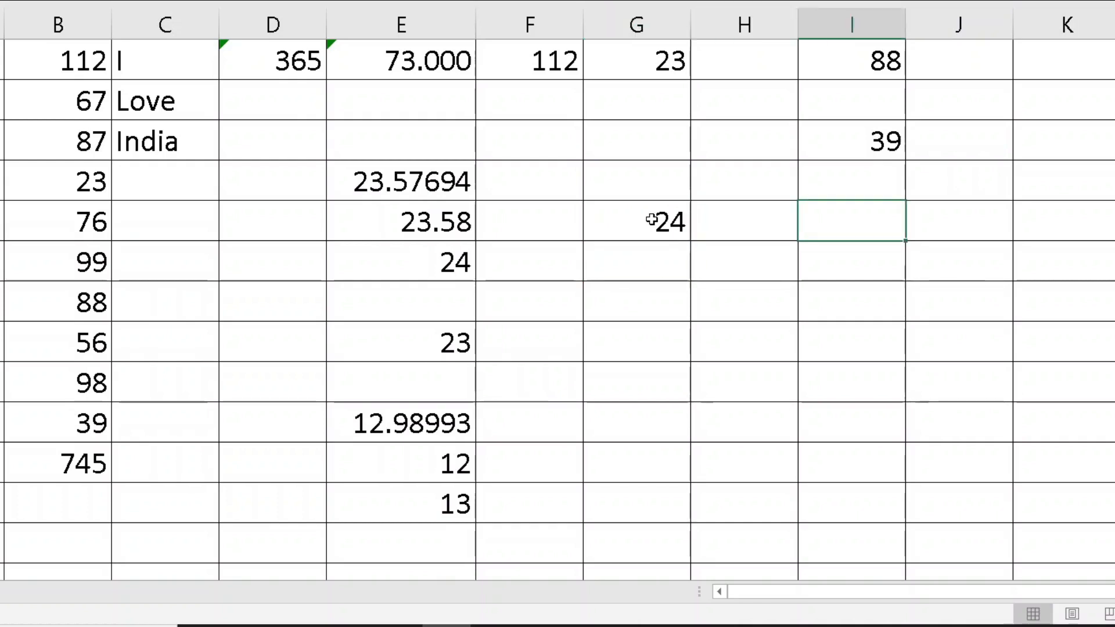
pyautogui.write('4x')
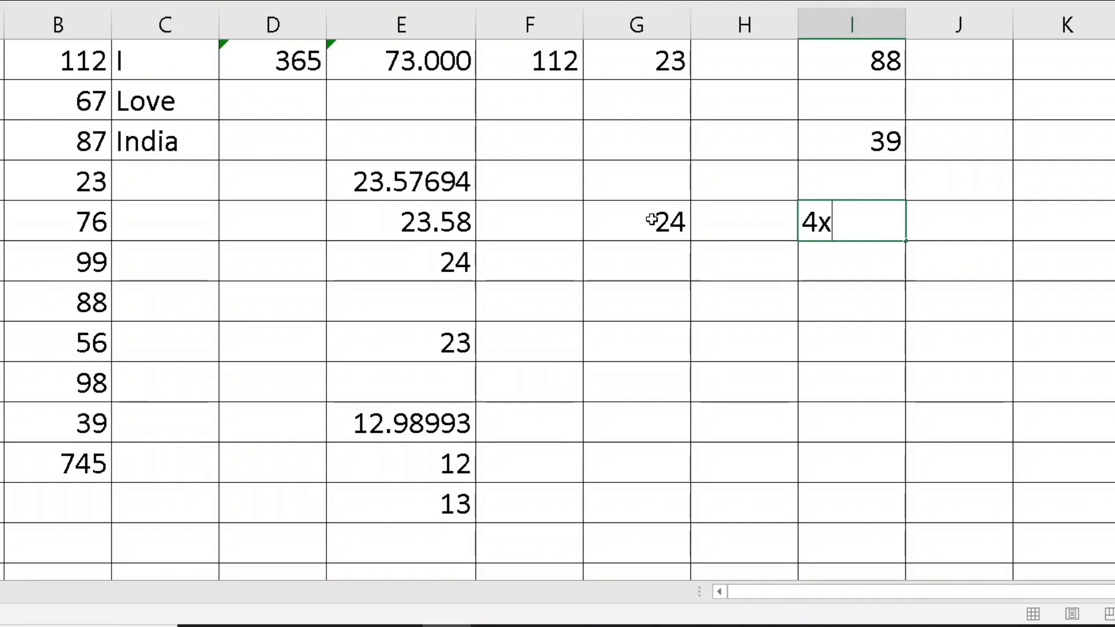
pyautogui.write('3x2x1')
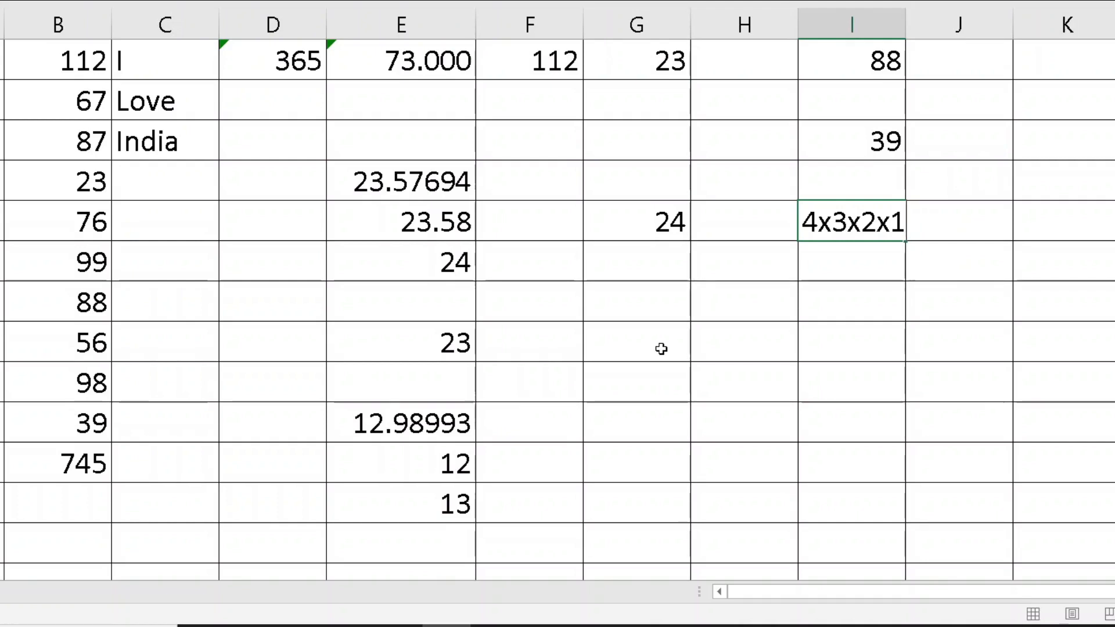
pyautogui.press('Delete')
pyautogui.press('Down')
pyautogui.press('Down')
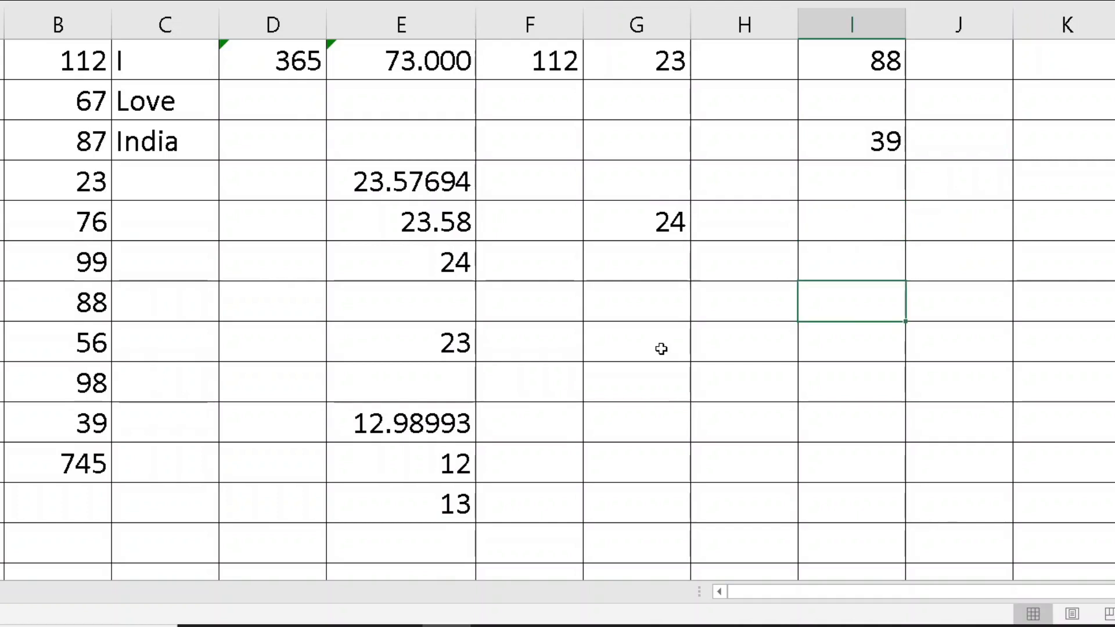
pyautogui.write('5x5=4')
pyautogui.press('BackSpace')
pyautogui.press('BackSpace')
pyautogui.press('BackSpace')
pyautogui.write('4x3x2x1')
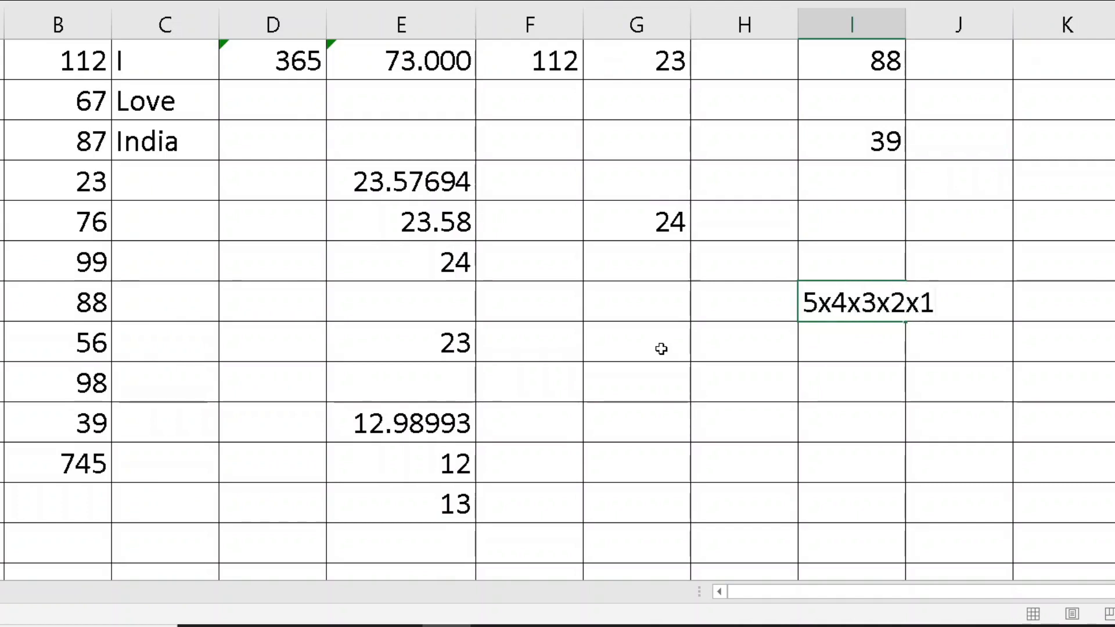
pyautogui.press('BackSpace')
pyautogui.press('BackSpace')
pyautogui.press('BackSpace')
pyautogui.press('BackSpace')
pyautogui.press('BackSpace')
pyautogui.press('BackSpace')
pyautogui.press('BackSpace')
pyautogui.press('BackSpace')
pyautogui.press('BackSpace')
pyautogui.press('Return')
pyautogui.press('Return')
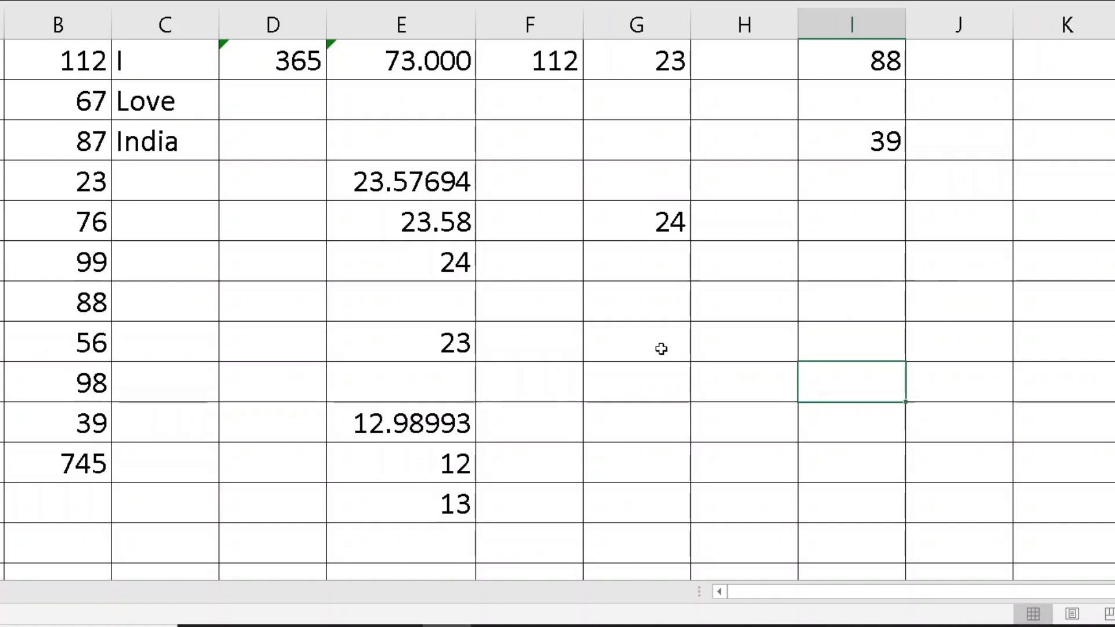
# Enter =FACT(10) in G9, giving 3628800
pyautogui.press('Left')
pyautogui.press('Left')
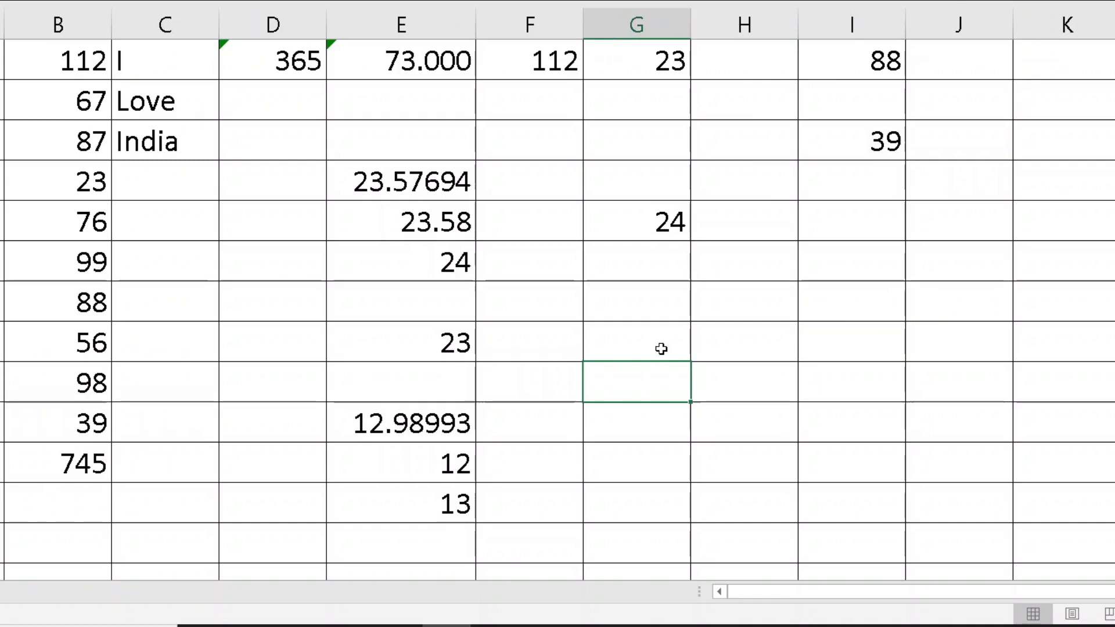
pyautogui.write('=fact(')
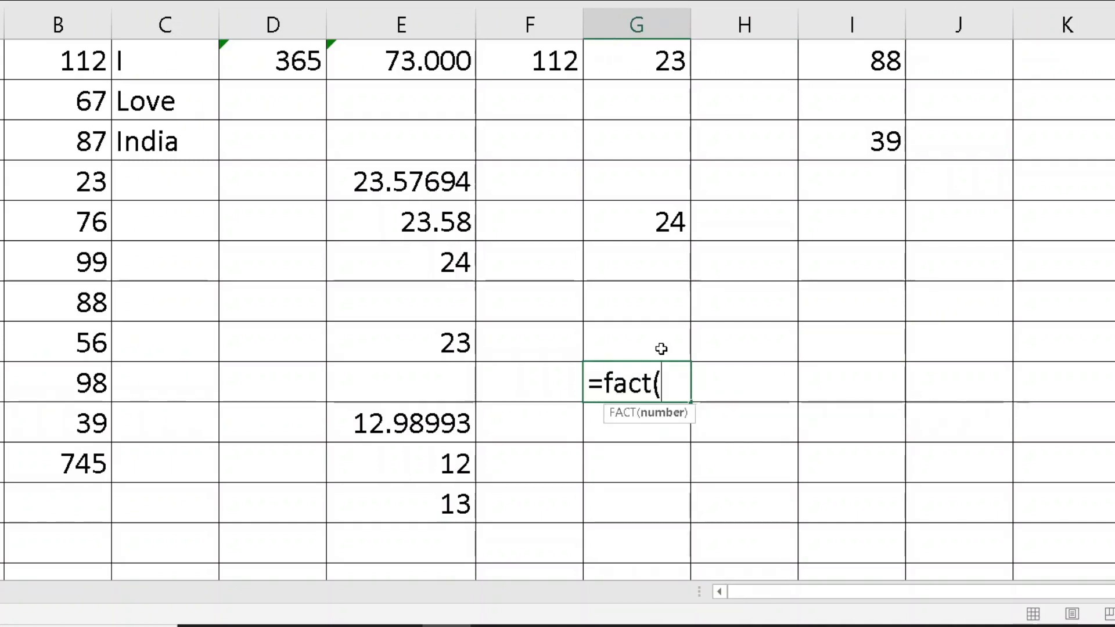
pyautogui.write('10)')
pyautogui.press('Return')
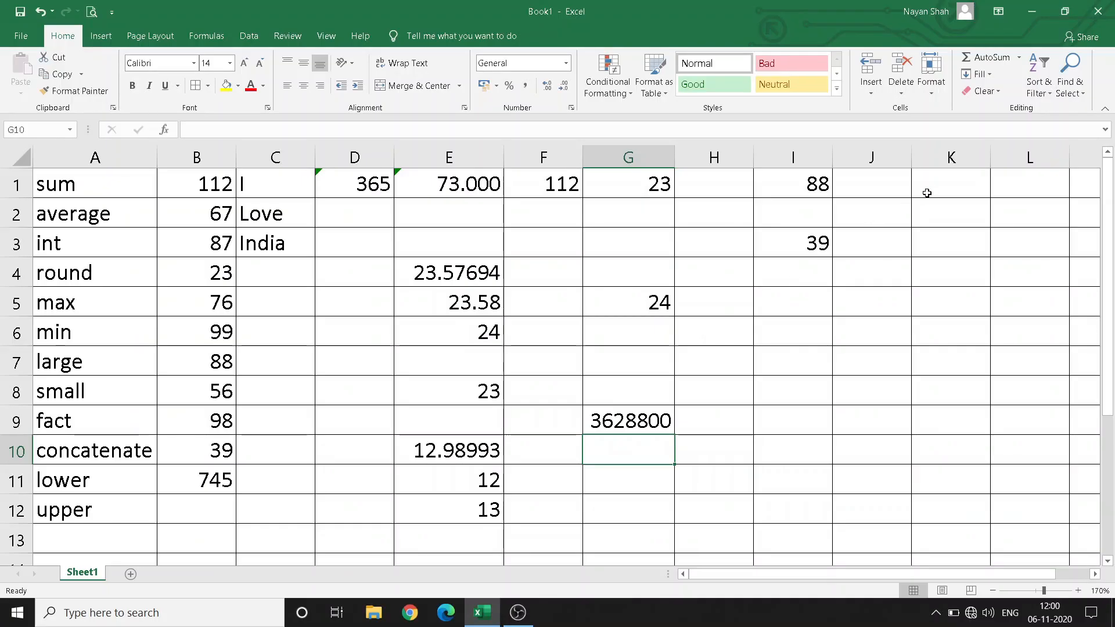
pyautogui.click(1057, 70)
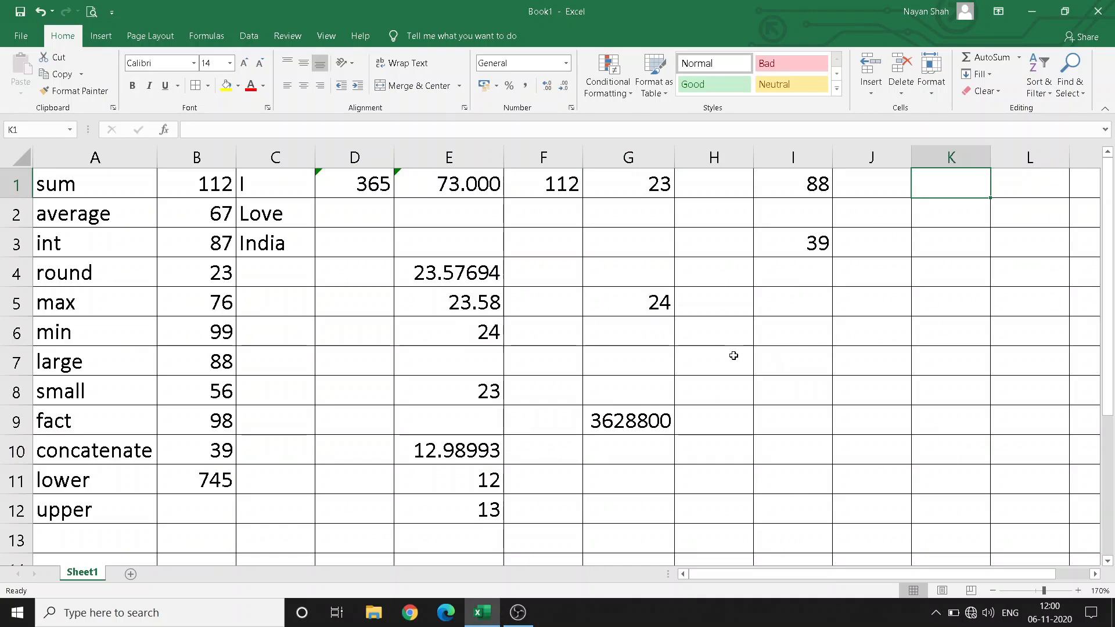
# Enter the first name, surname and initial A in A27:C27, and widen column E
pyautogui.scroll(-8, 662, 366)
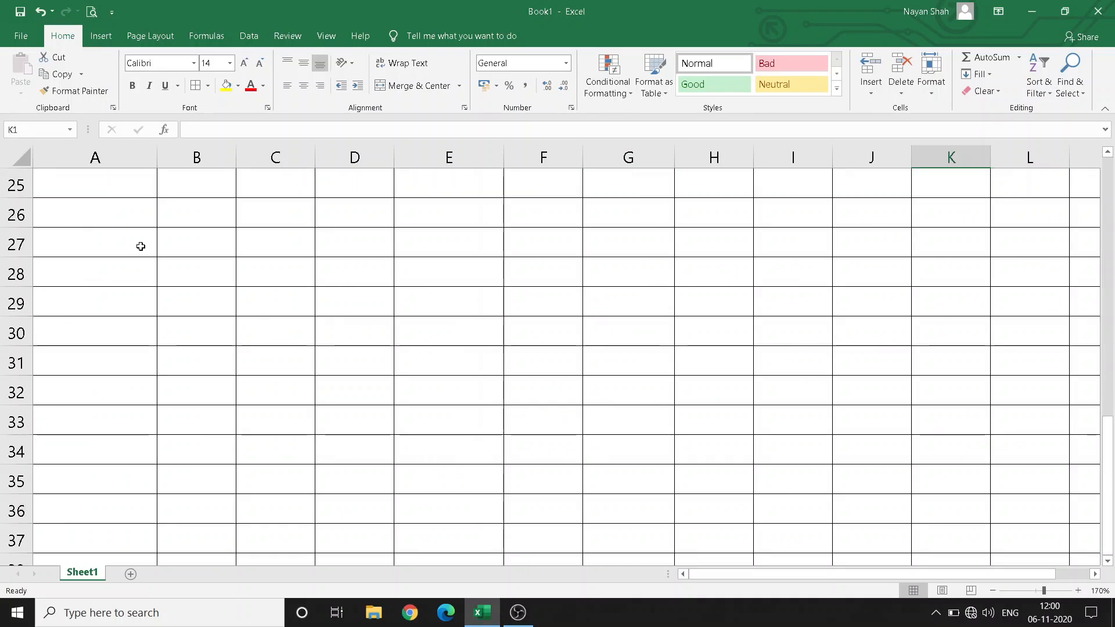
pyautogui.click(108, 246)
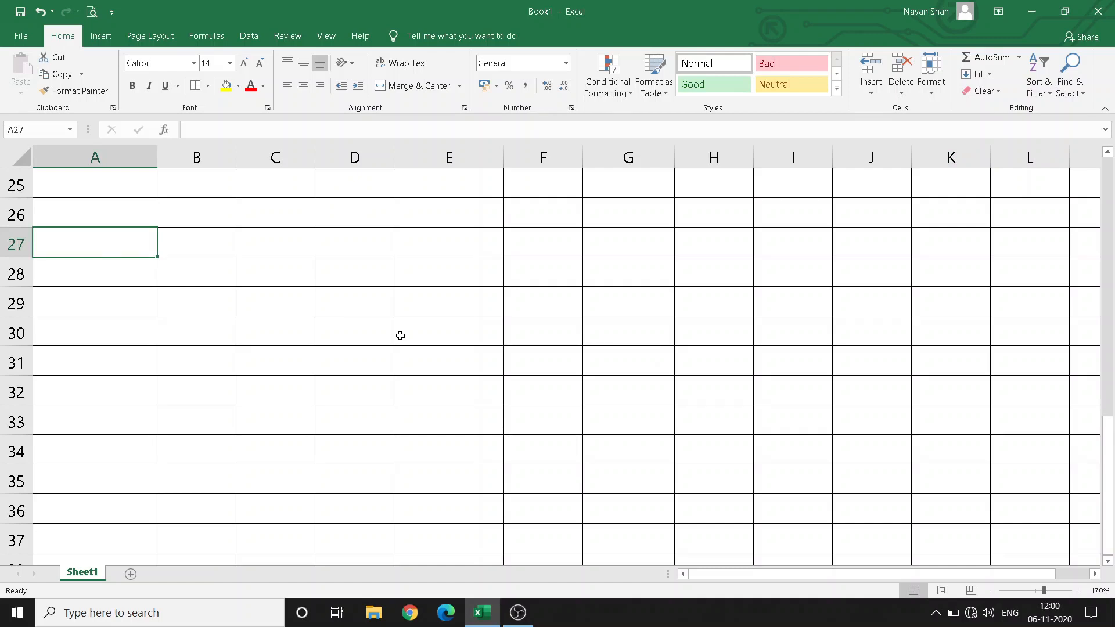
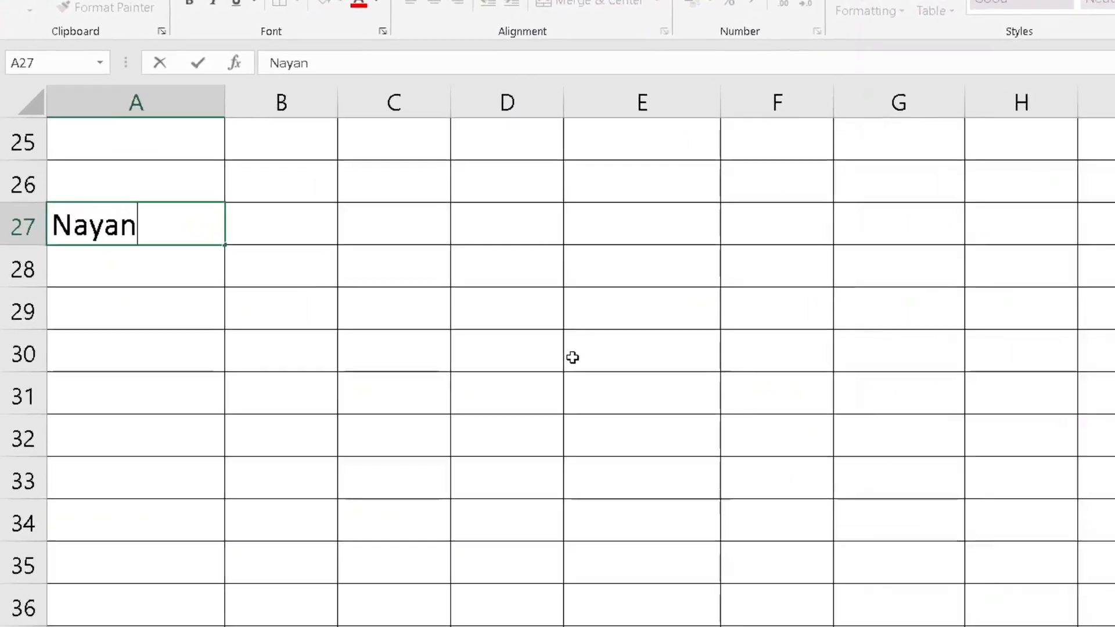
pyautogui.press('Tab')
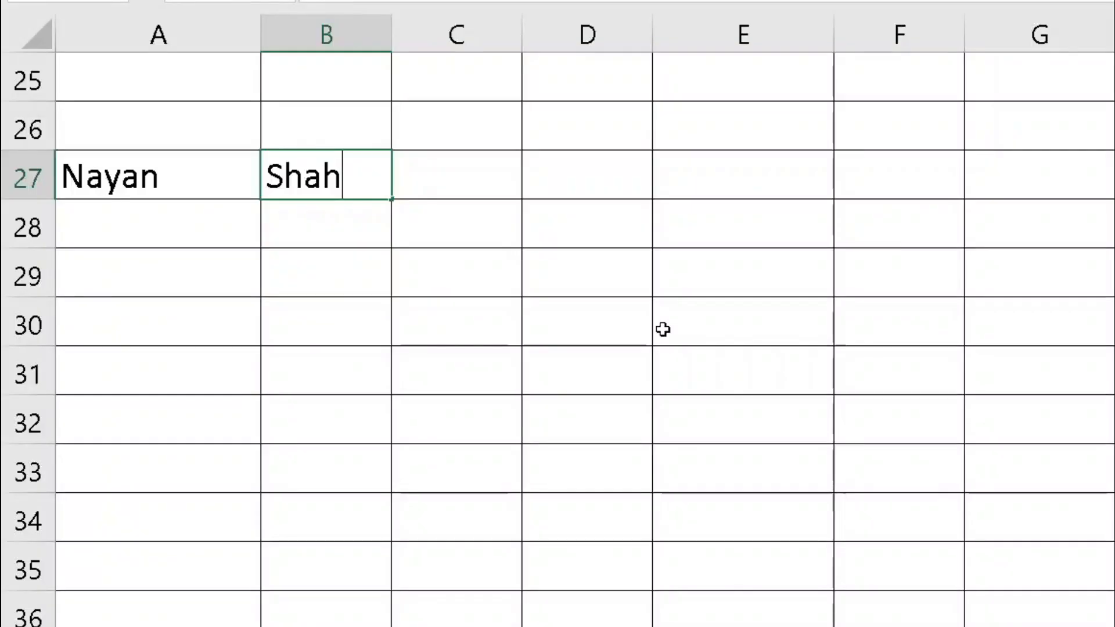
pyautogui.press('Tab')
pyautogui.write('A')
pyautogui.press('Tab')
pyautogui.press('Tab')
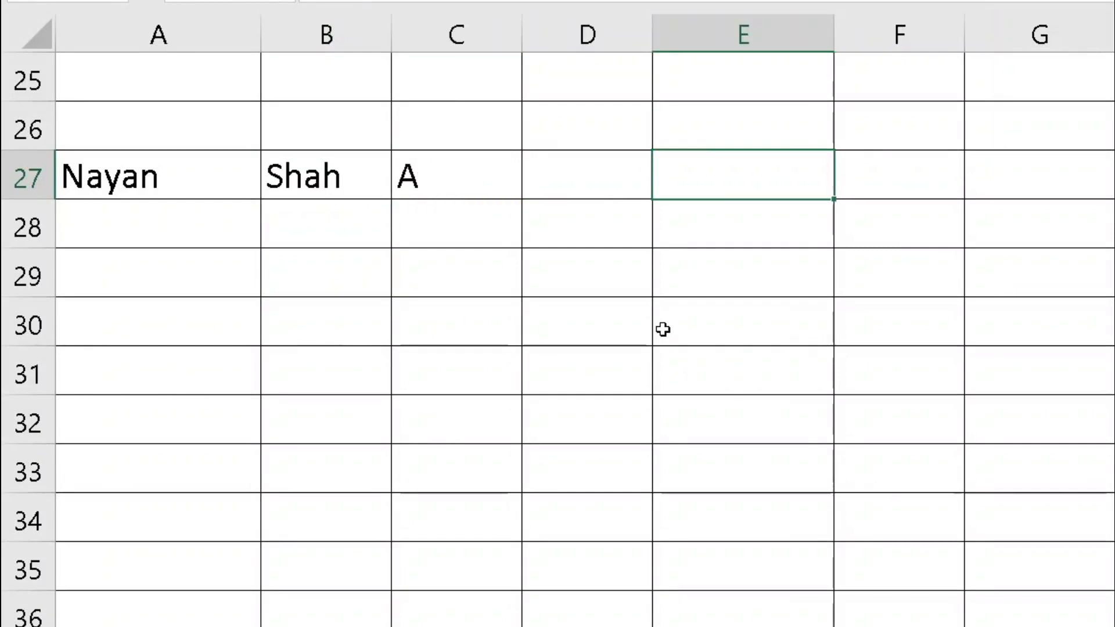
pyautogui.moveTo(837, 32); pyautogui.dragTo(1068, 35)
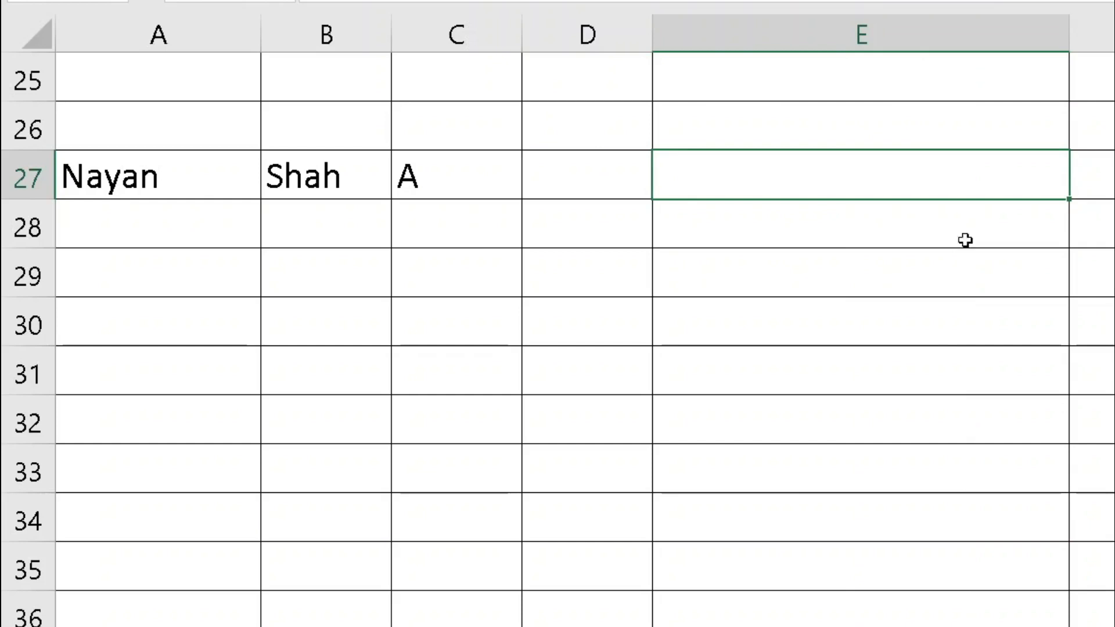
# Enter =CONCATENATE(A27,C27,B27) in E27, joining first name, initial and surname without spaces
pyautogui.write('=conca')
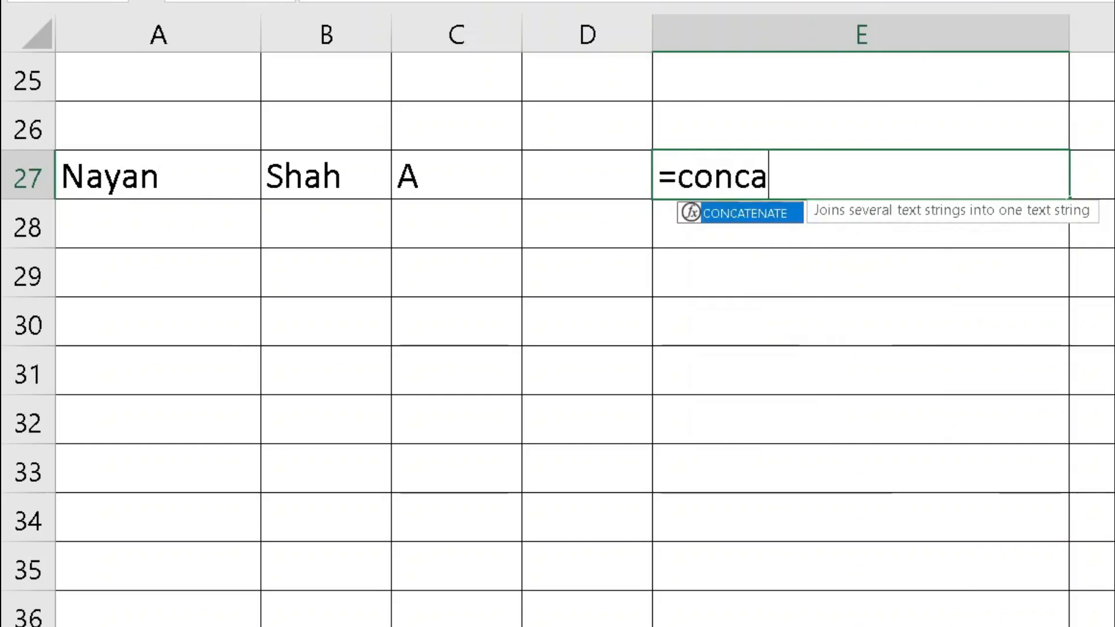
pyautogui.write('tenate(')
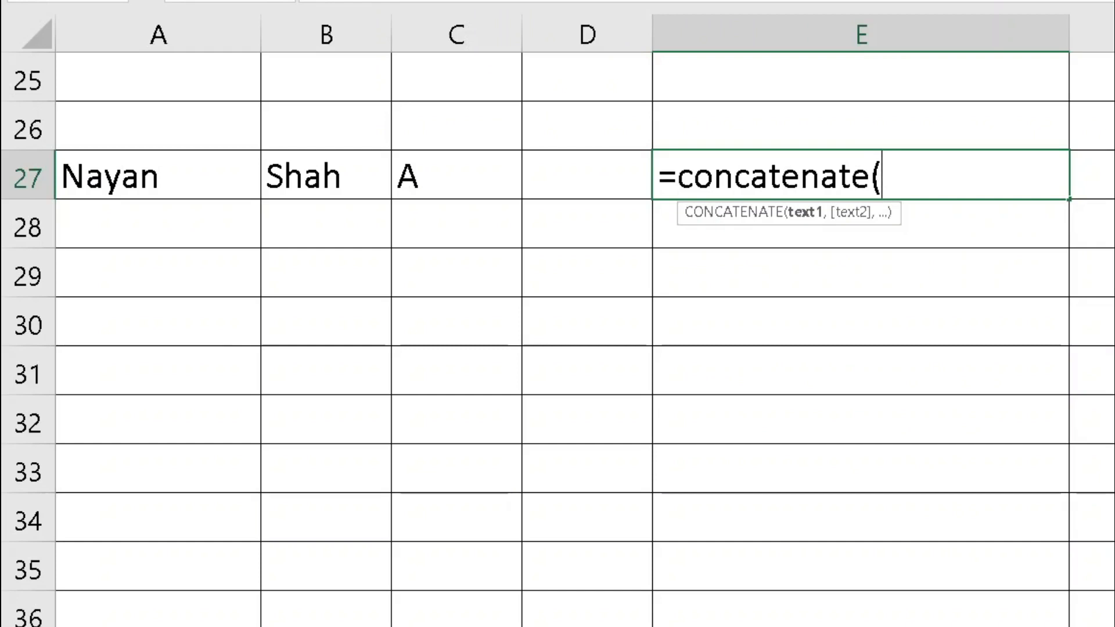
pyautogui.click(220, 182)
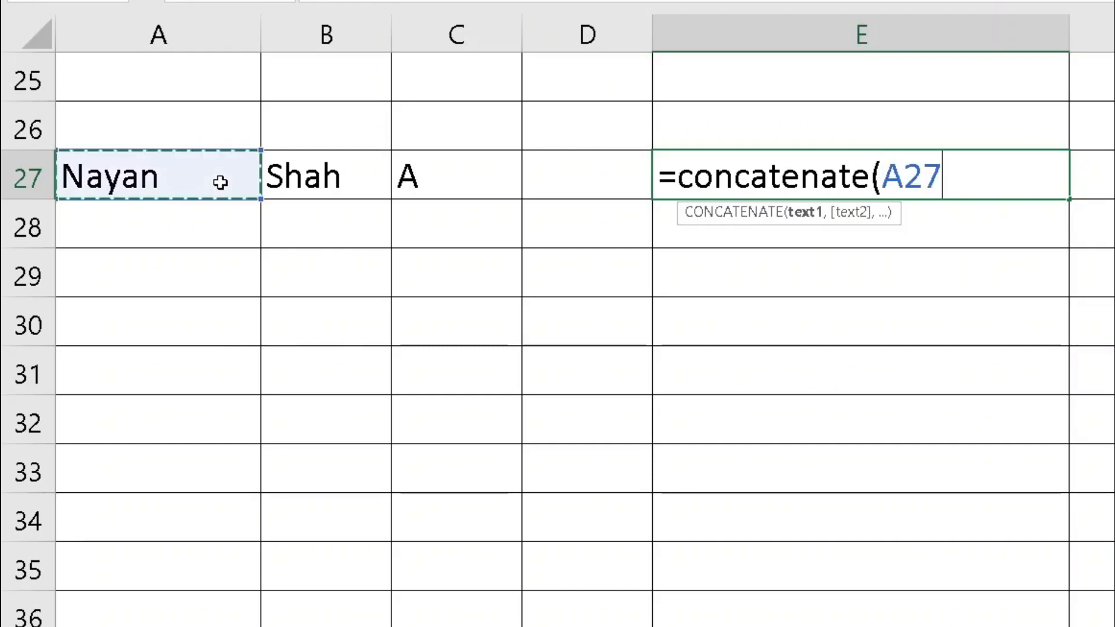
pyautogui.write(',')
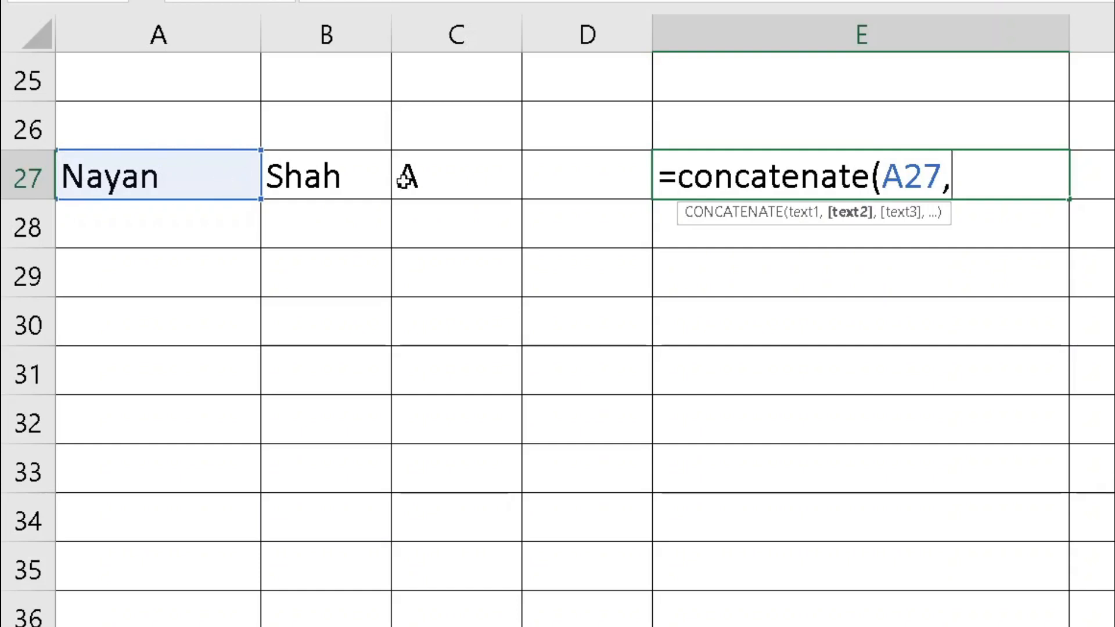
pyautogui.click(434, 180)
pyautogui.write(',')
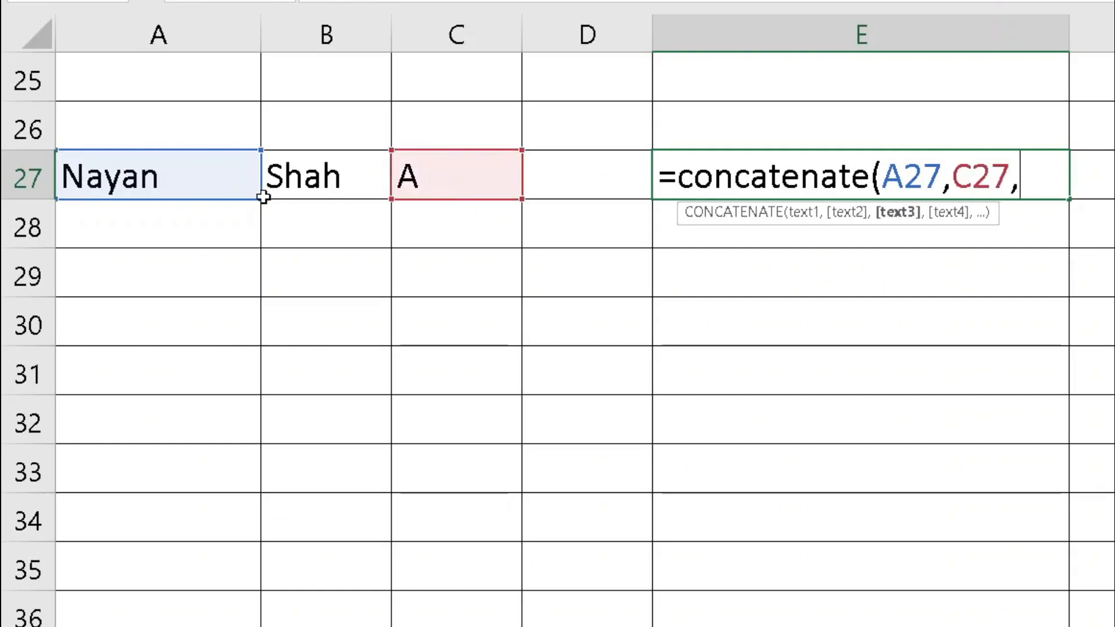
pyautogui.click(355, 176)
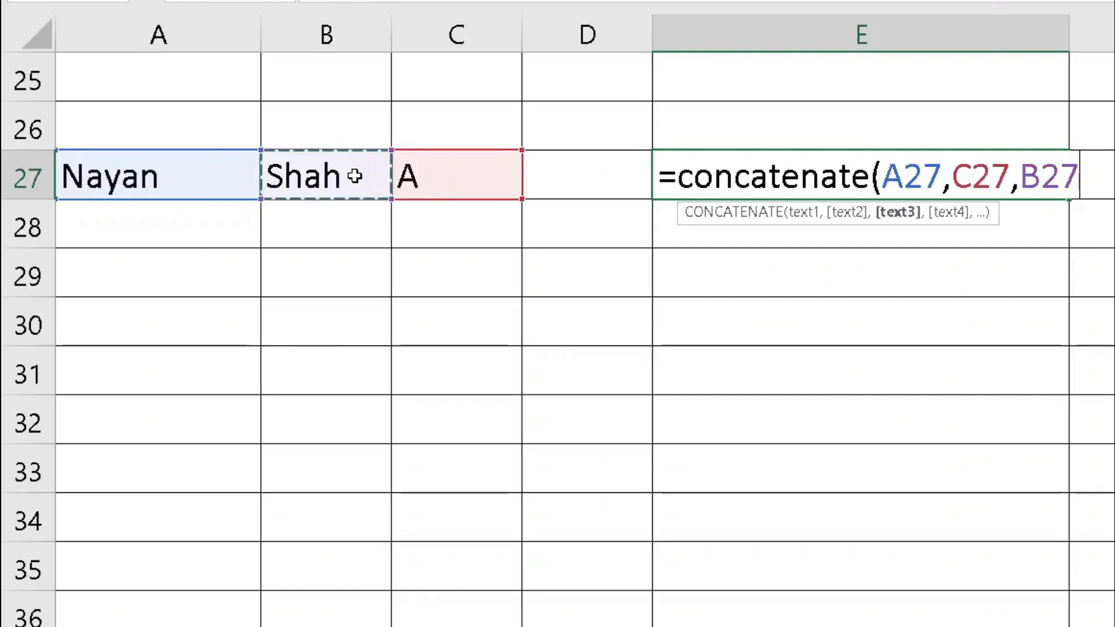
pyautogui.press('Return')
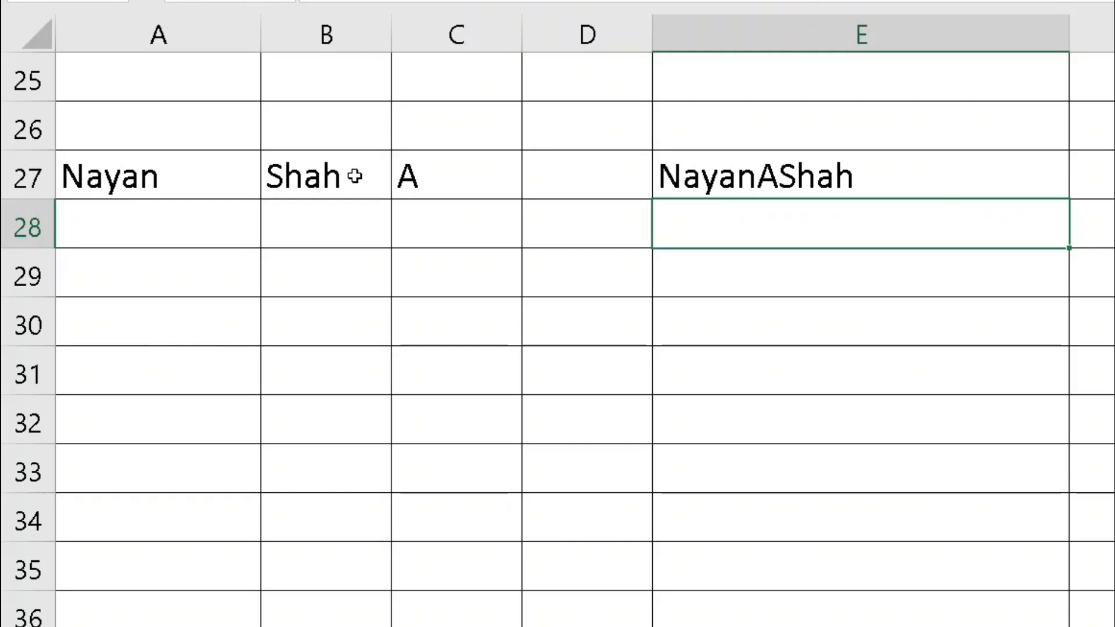
# Enter =CONCATENATE(A27," ",C27," ",B27) in E28 and review it with F2
pyautogui.write('=concate')
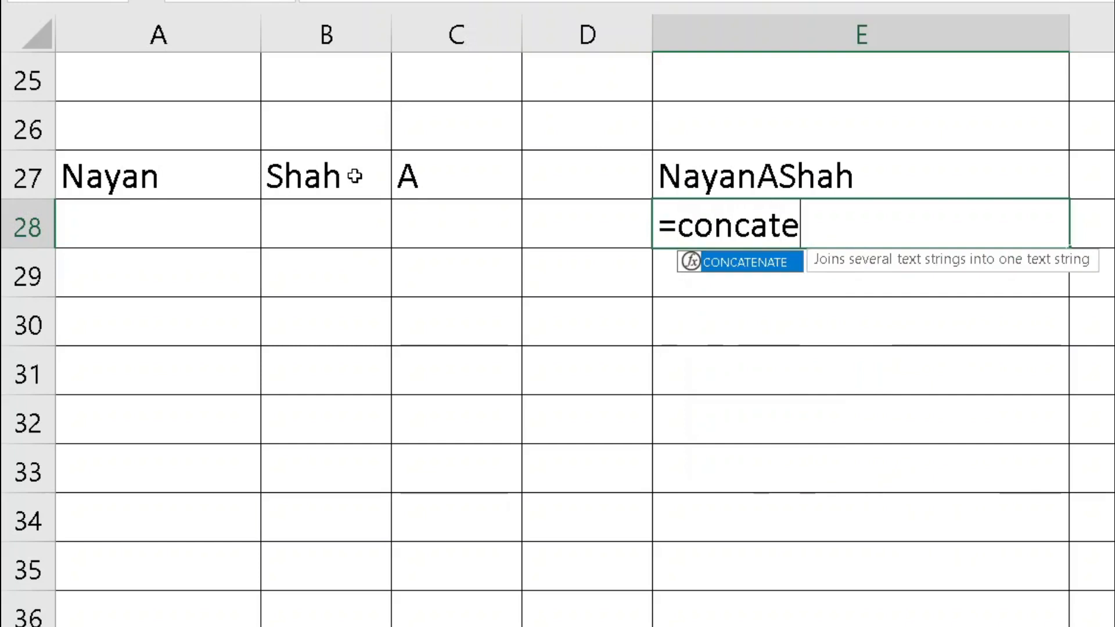
pyautogui.write('nate(')
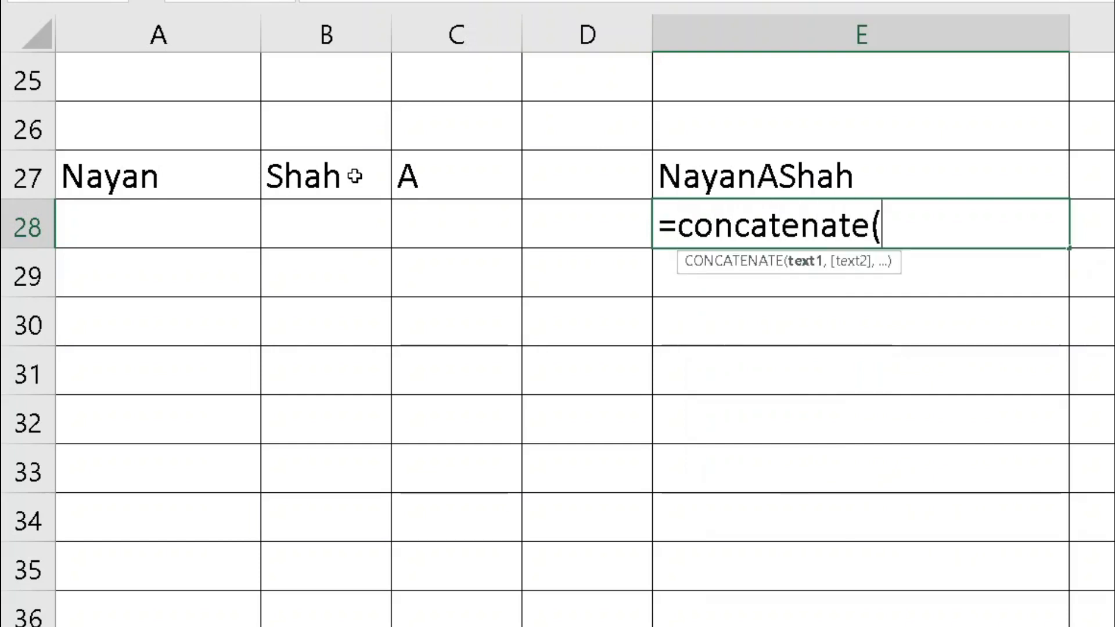
pyautogui.click(166, 175)
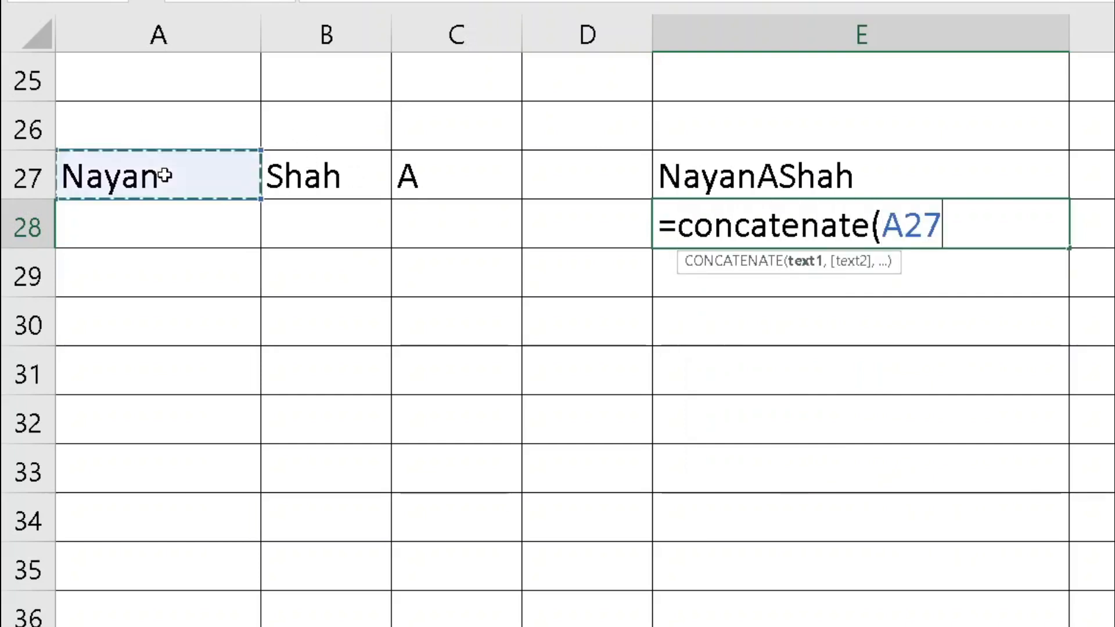
pyautogui.write('," "')
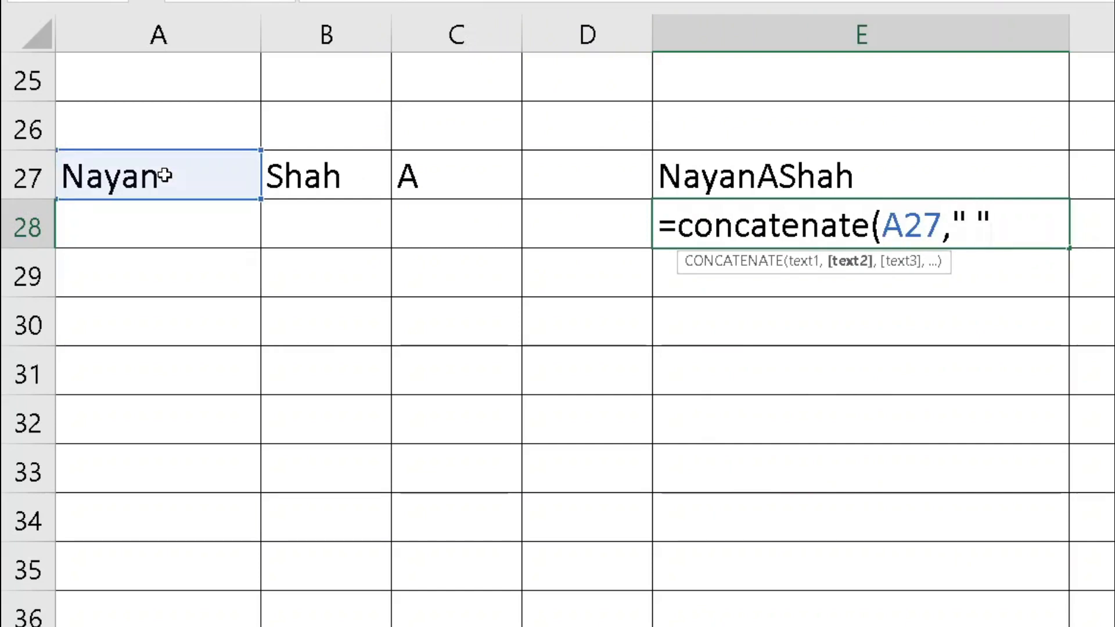
pyautogui.write(',')
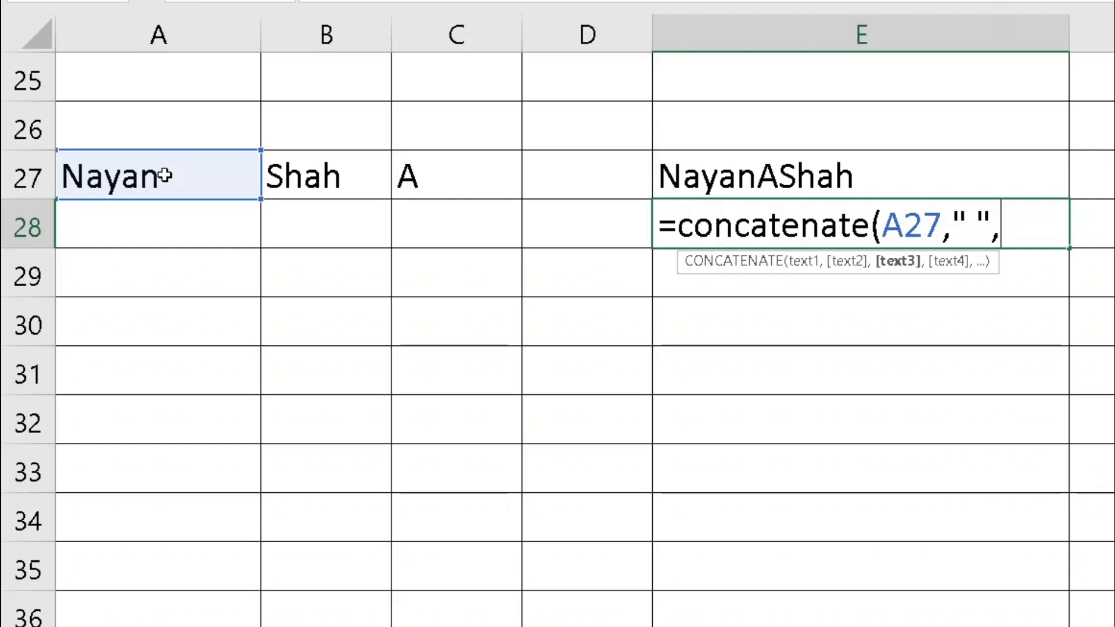
pyautogui.click(474, 185)
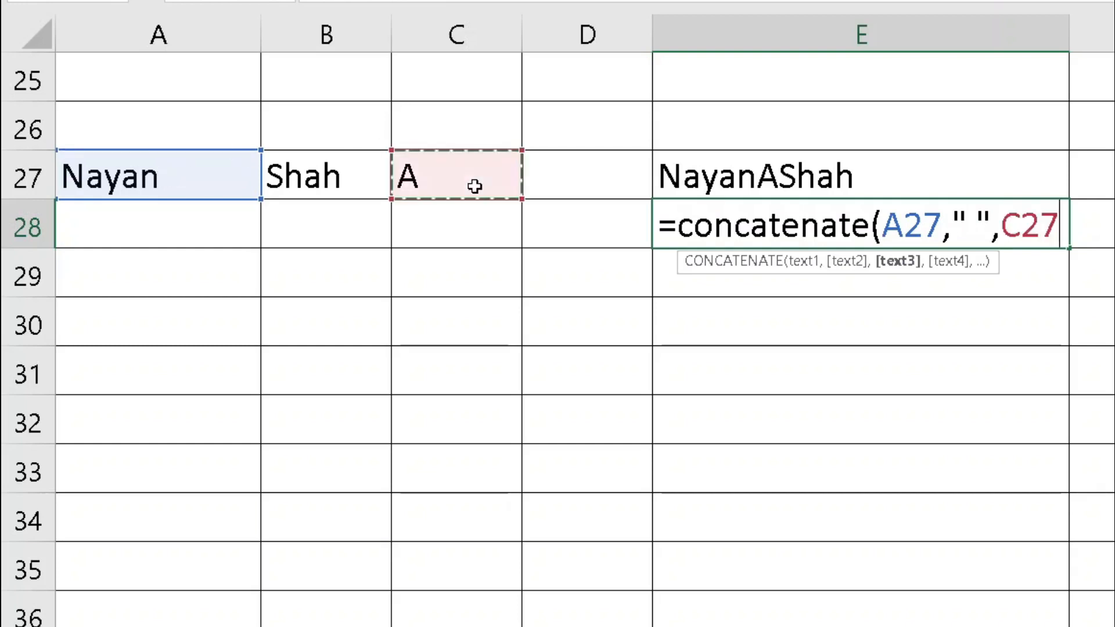
pyautogui.write('," "')
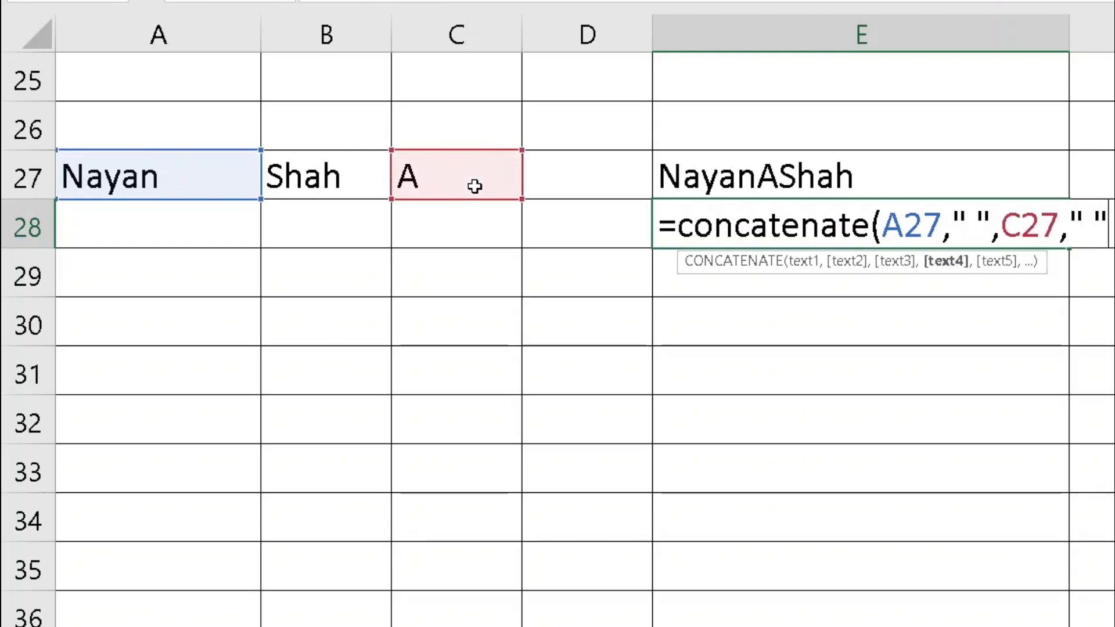
pyautogui.write(',')
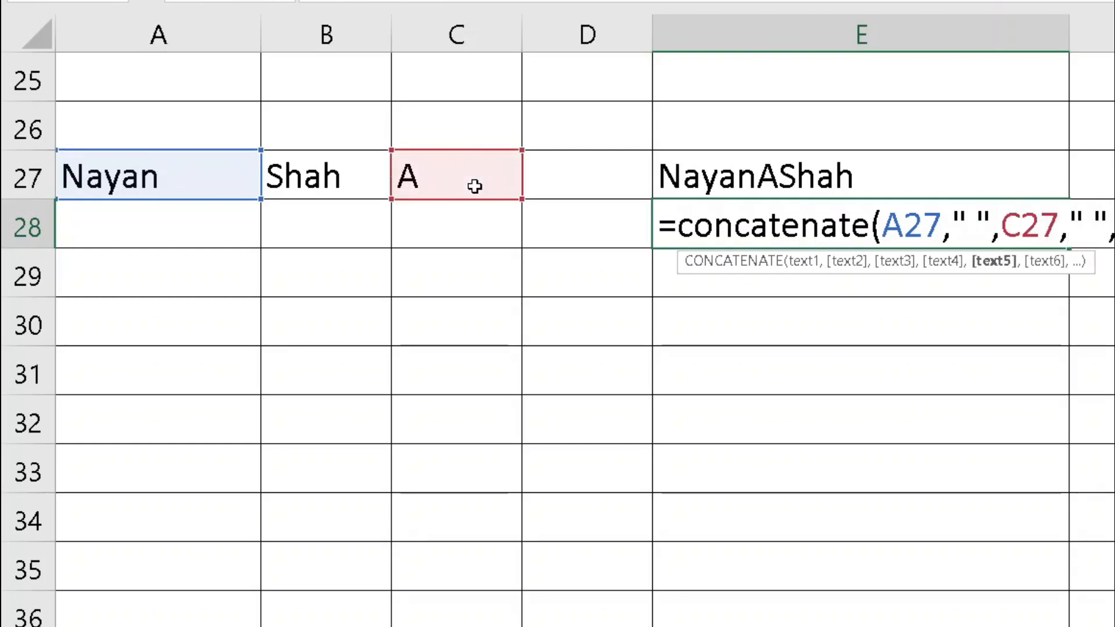
pyautogui.click(356, 187)
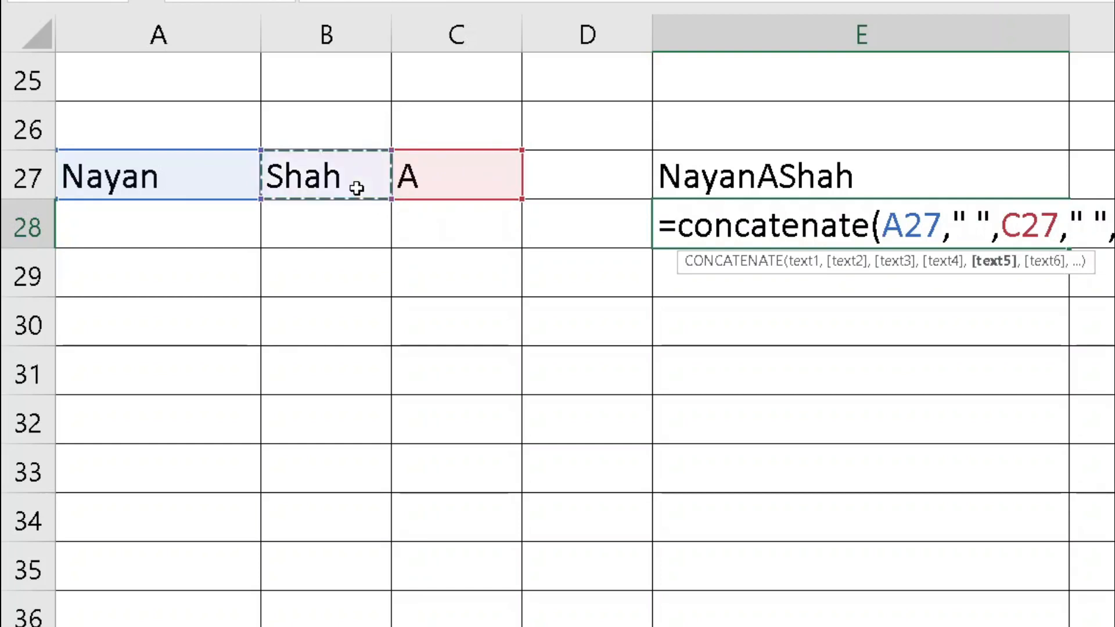
pyautogui.write(')')
pyautogui.press('Return')
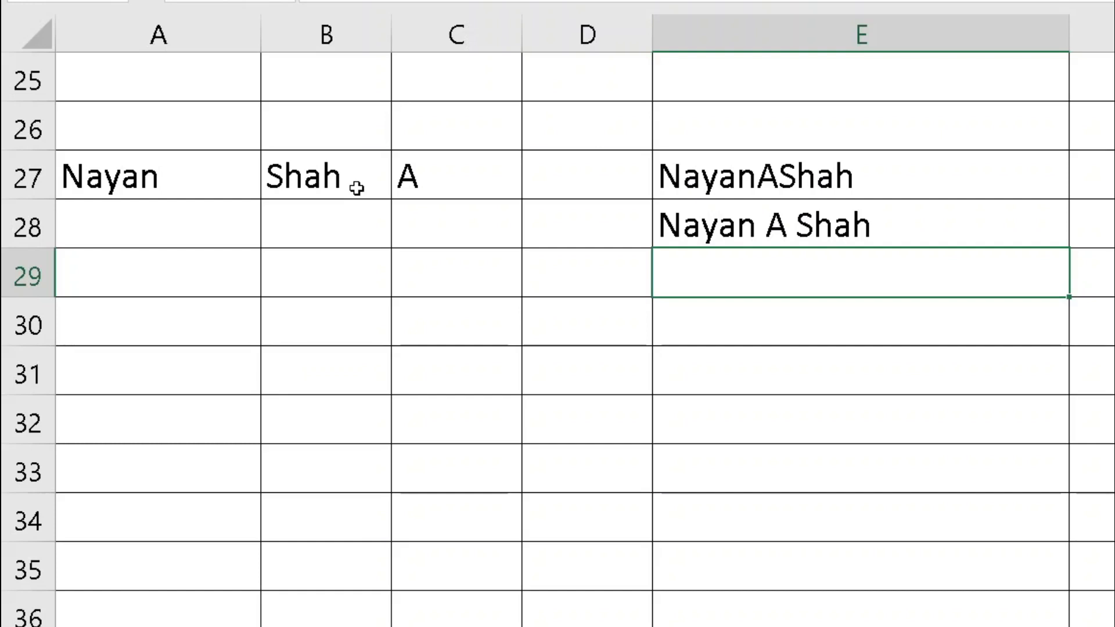
pyautogui.press('Up')
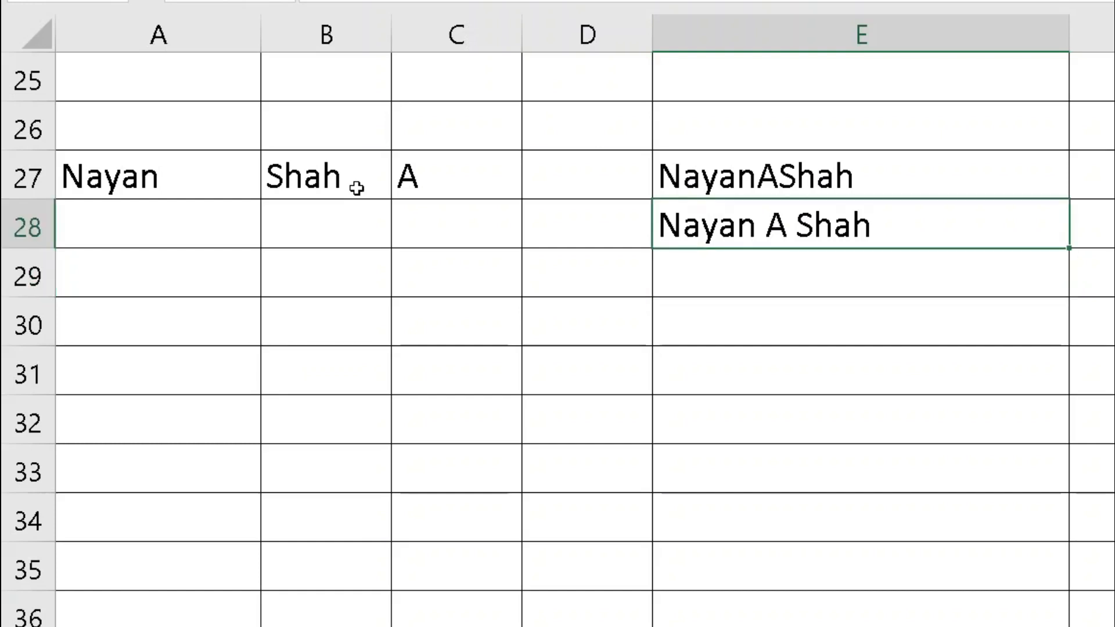
pyautogui.press('F2')
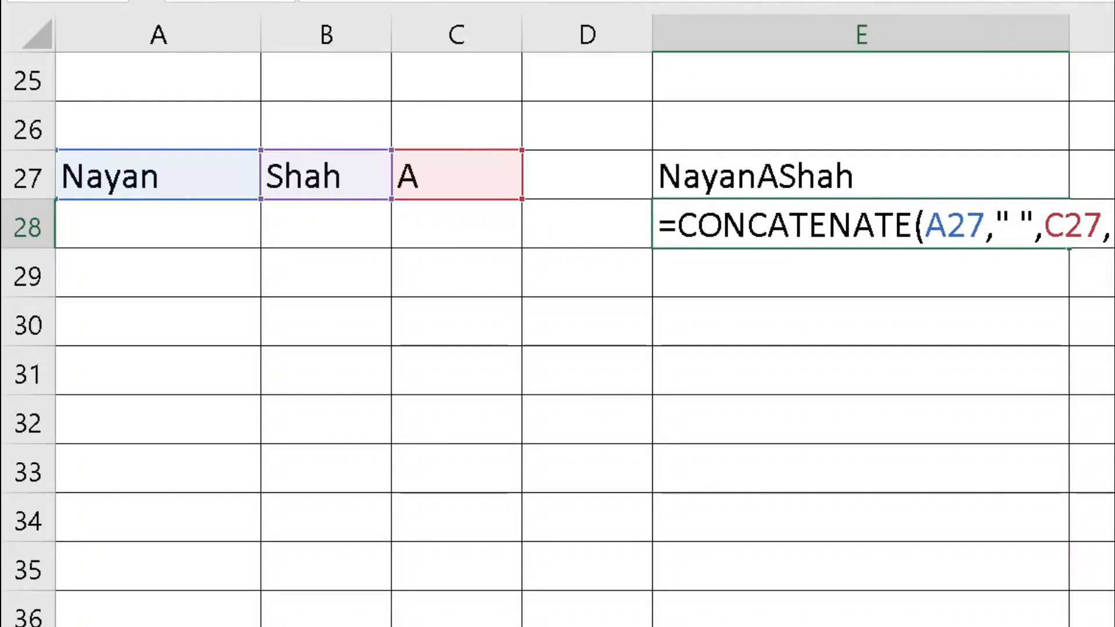
pyautogui.press('Return')
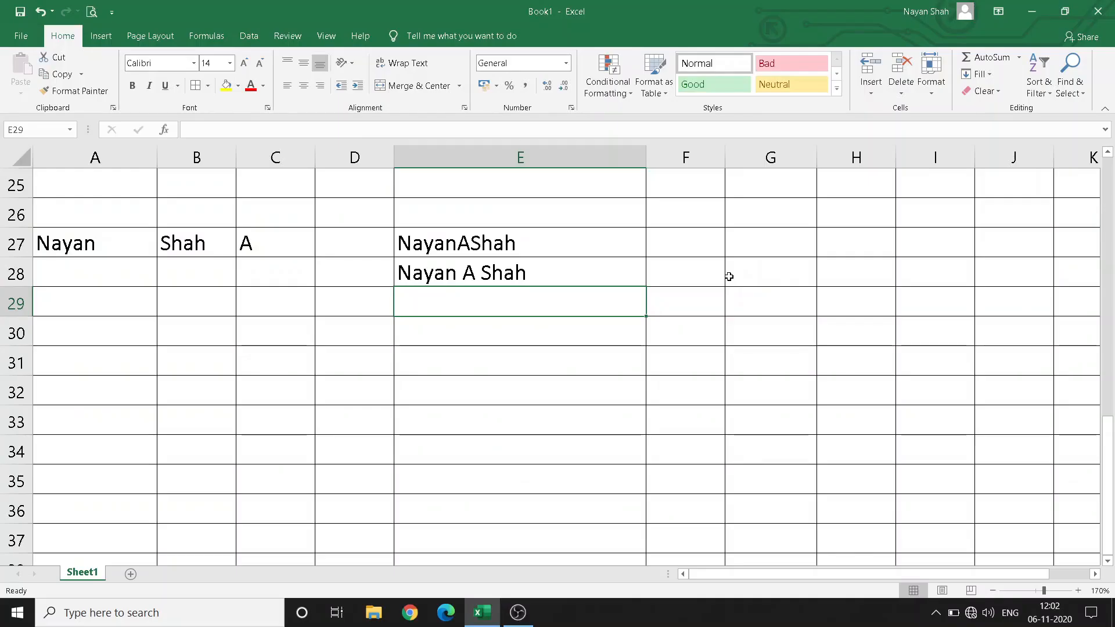
# Enter =LOWER(E28) in E30 to display the spaced full name in lowercase
pyautogui.scroll(6, 264, 345)
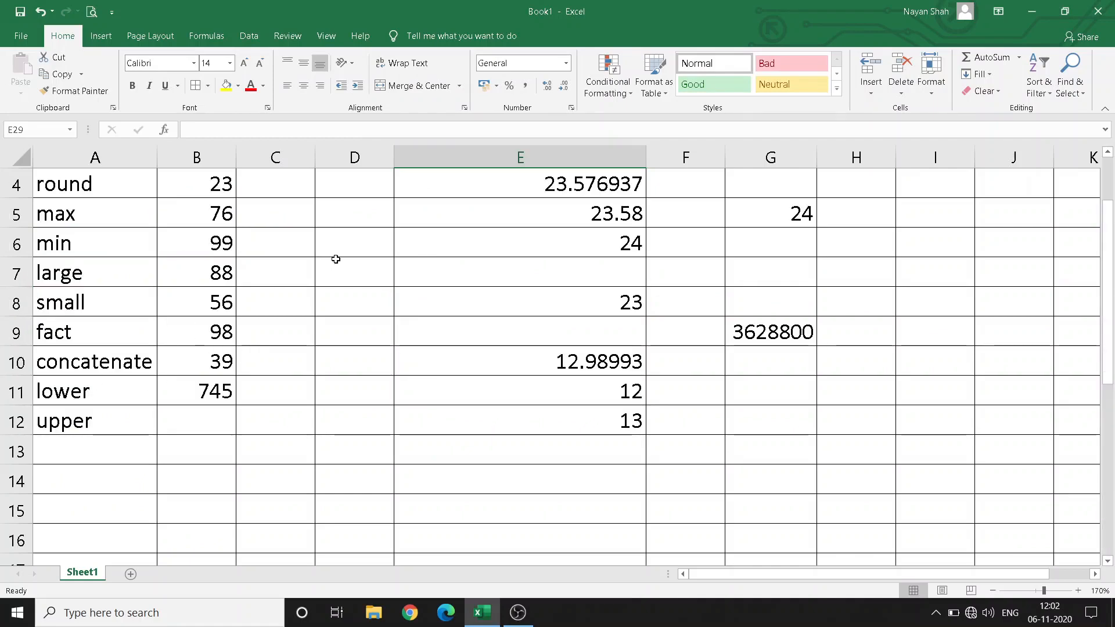
pyautogui.scroll(-7, 336, 259)
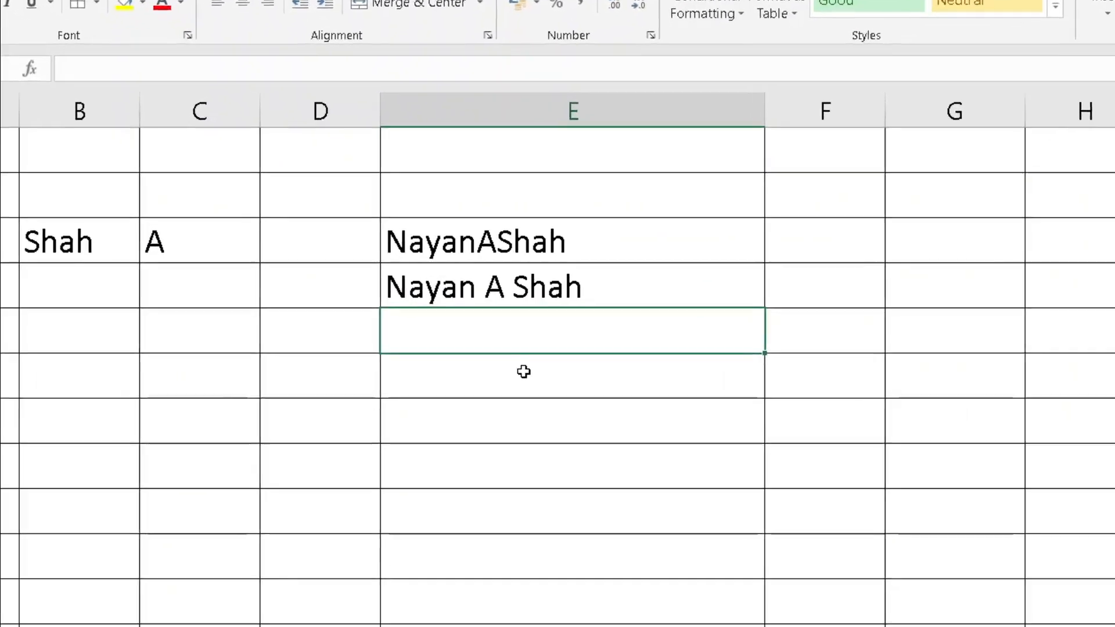
pyautogui.click(492, 334)
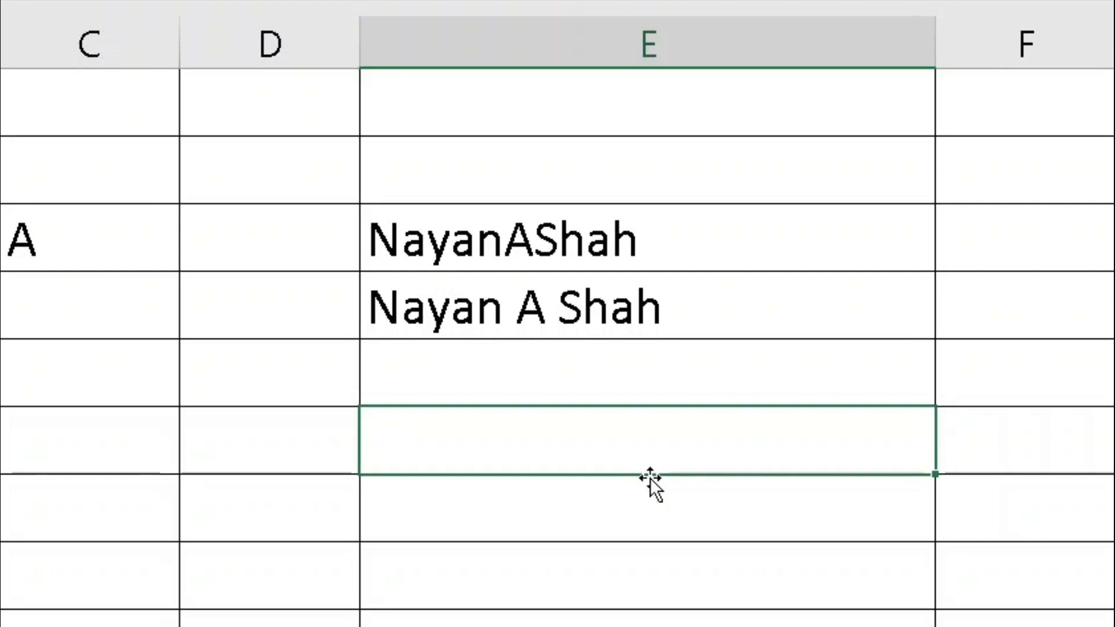
pyautogui.write('=lower(')
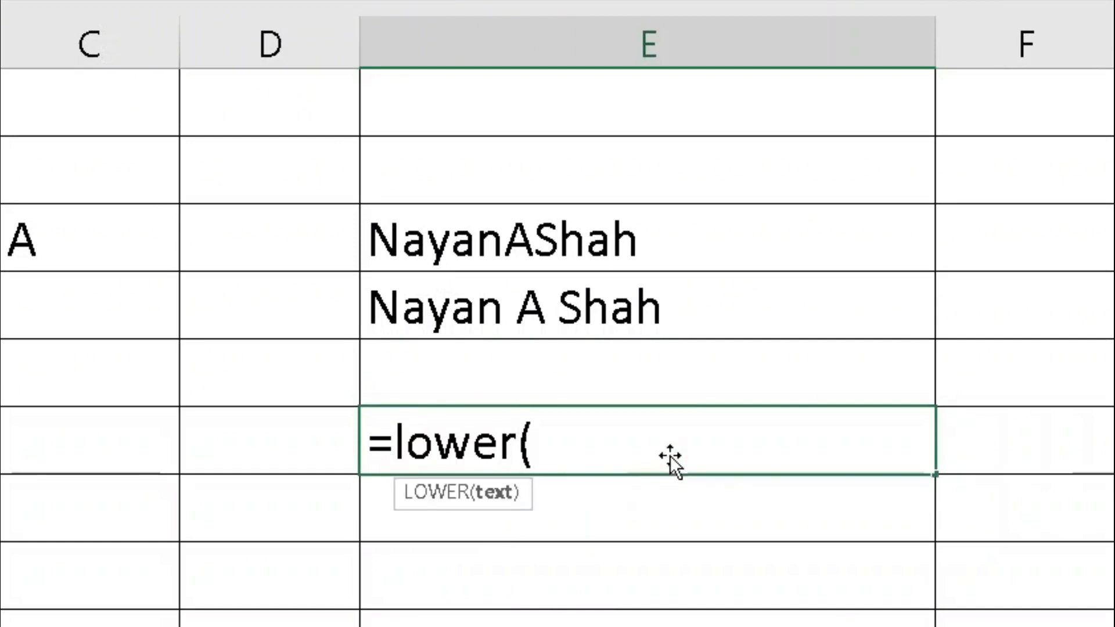
pyautogui.click(511, 313)
pyautogui.press('Return')
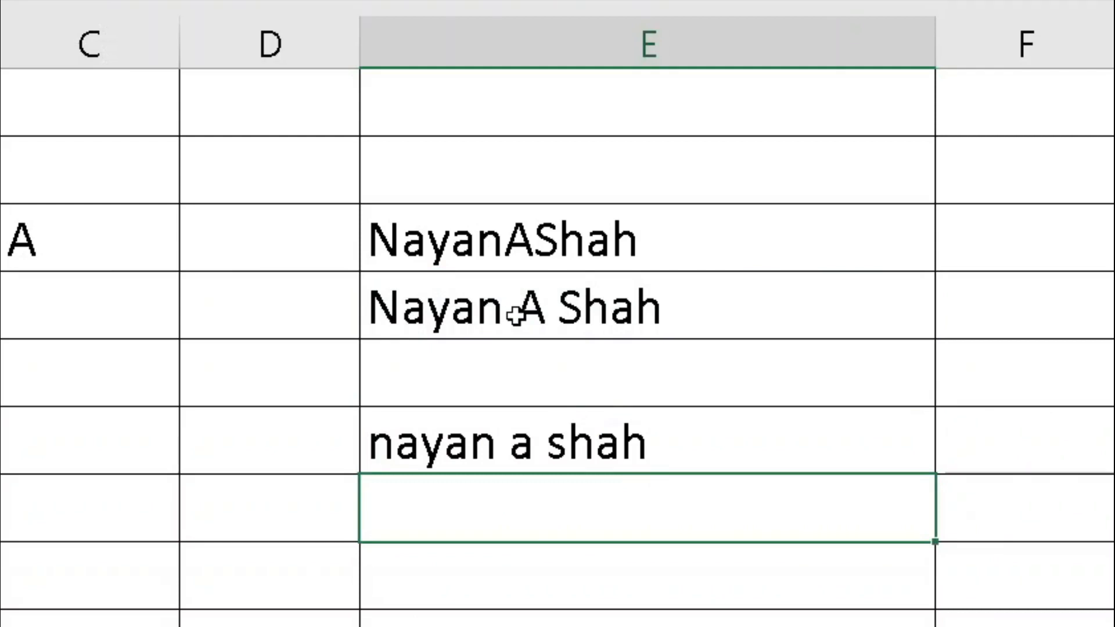
pyautogui.press('Down')
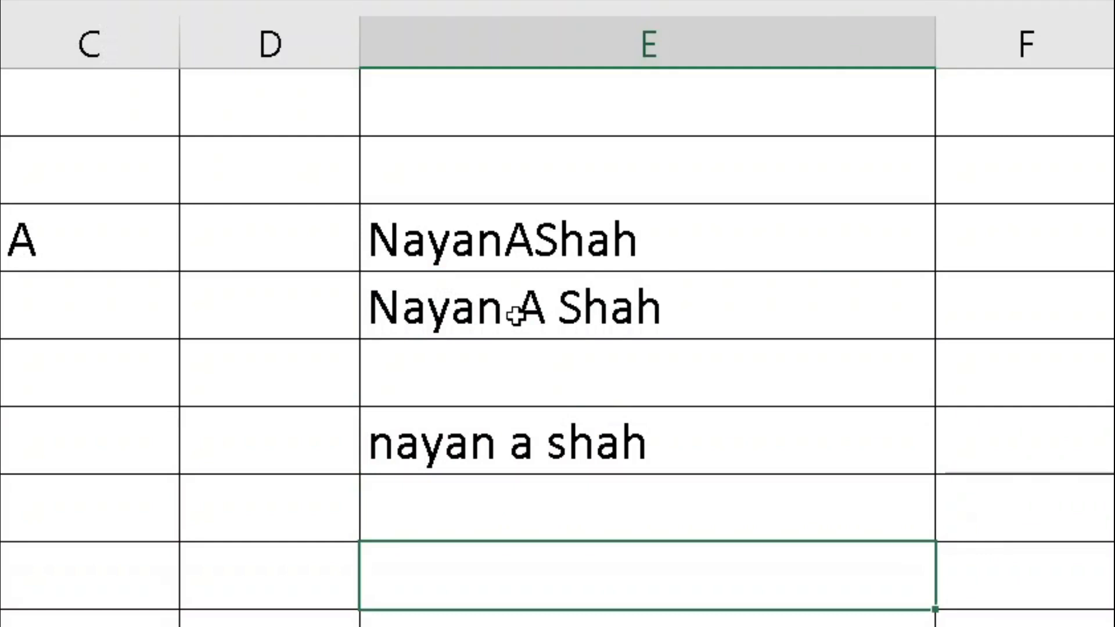
pyautogui.write('=upper')
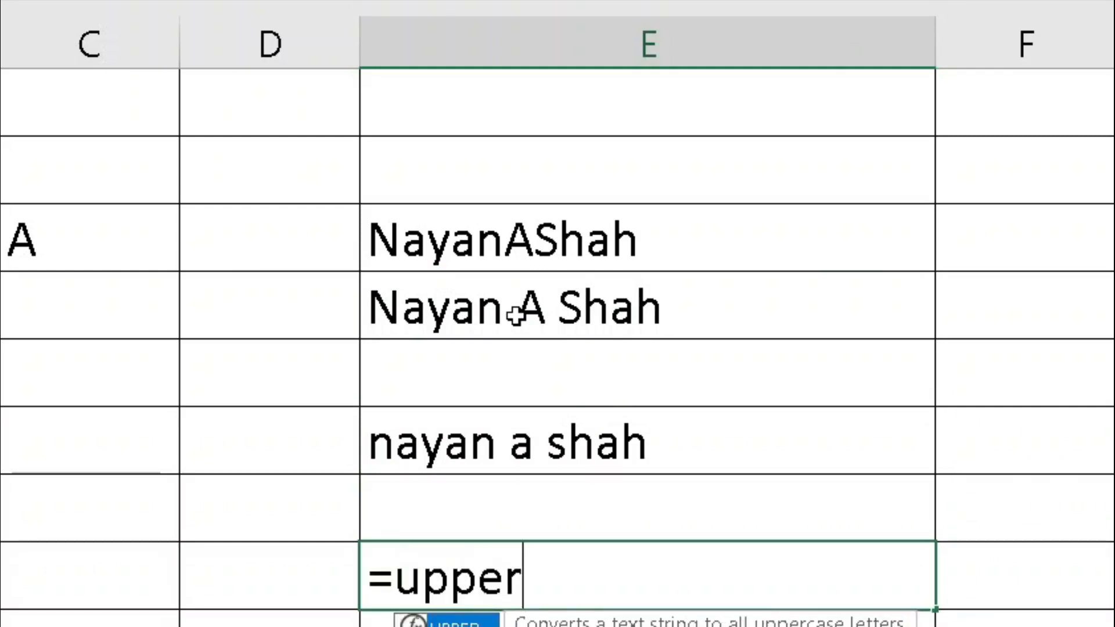
pyautogui.write('(')
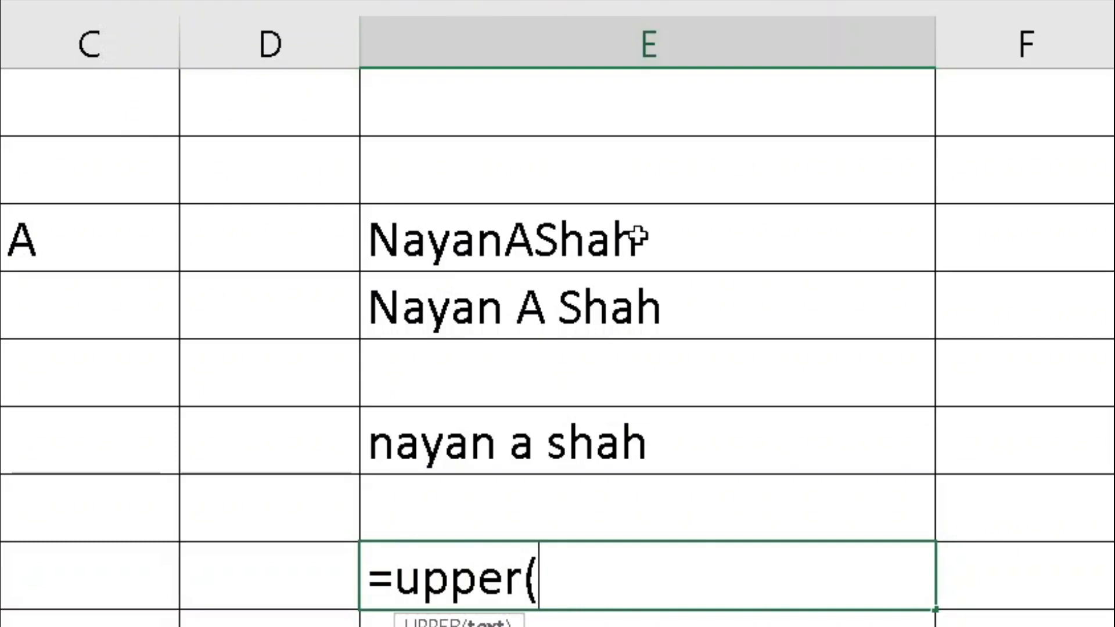
pyautogui.click(606, 306)
pyautogui.press('Return')
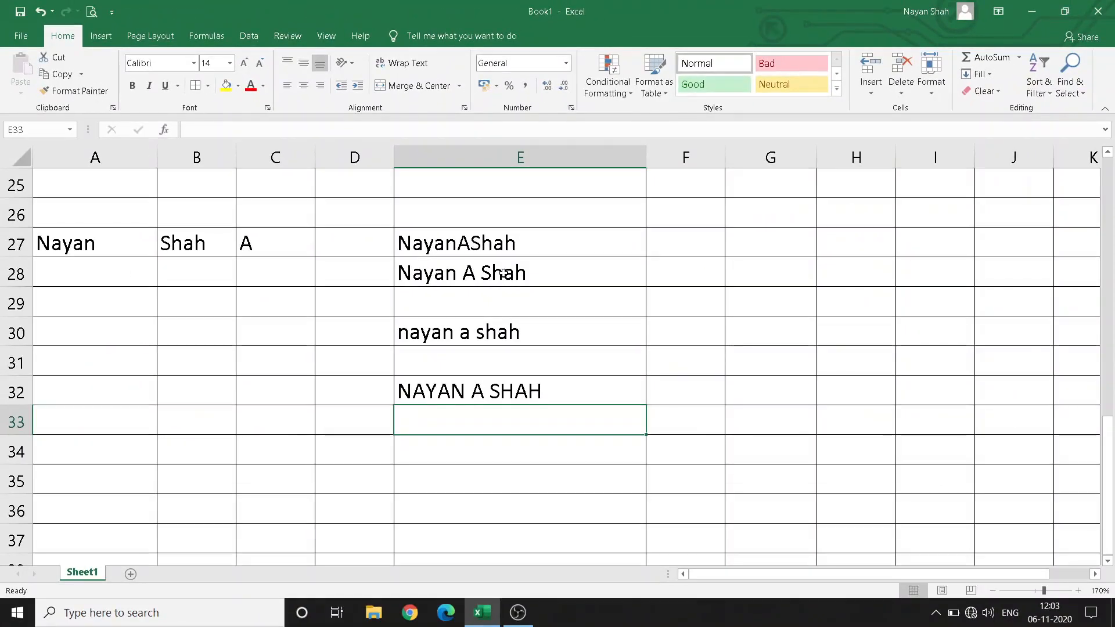
pyautogui.scroll(8, 501, 279)
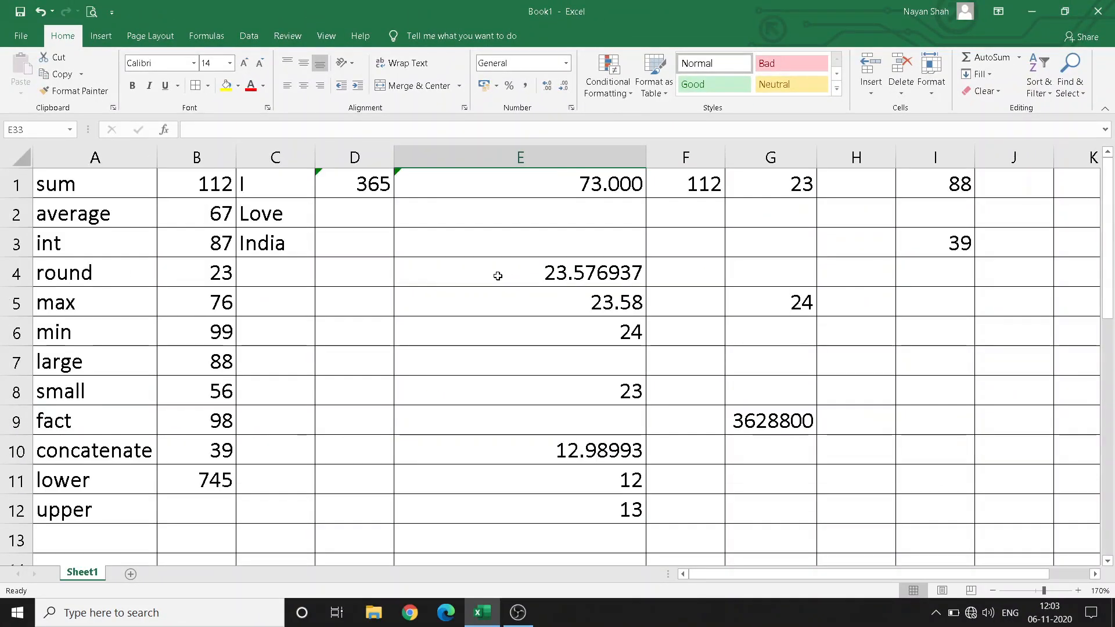